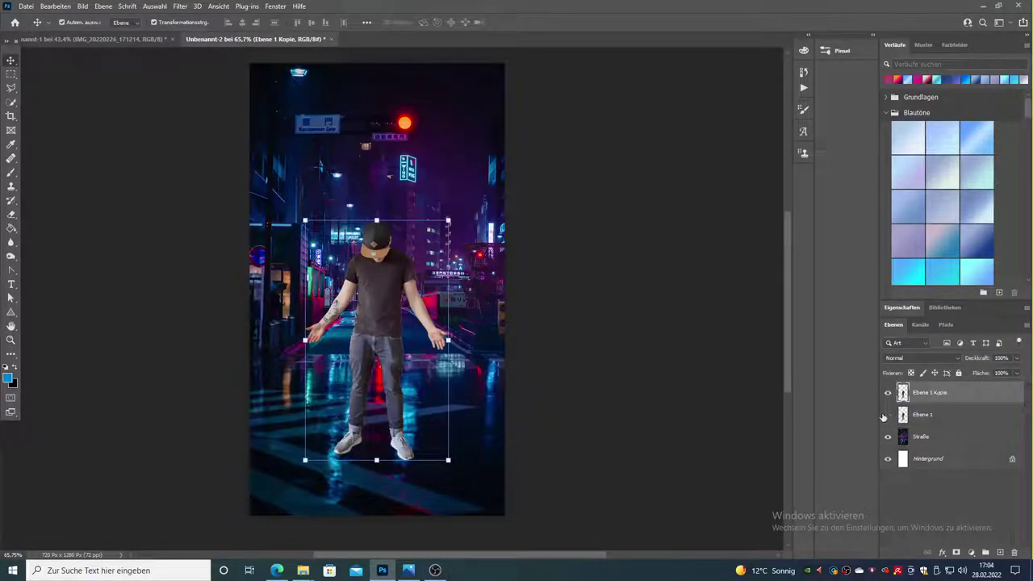
Step: Hide Ebene 1 and raise Ebene 1 Kopie 2's Belichtung to +0,76 with gamma 1,29
left_click(82, 5)
left_click(242, 62)
left_click_drag(571, 186, 555, 189)
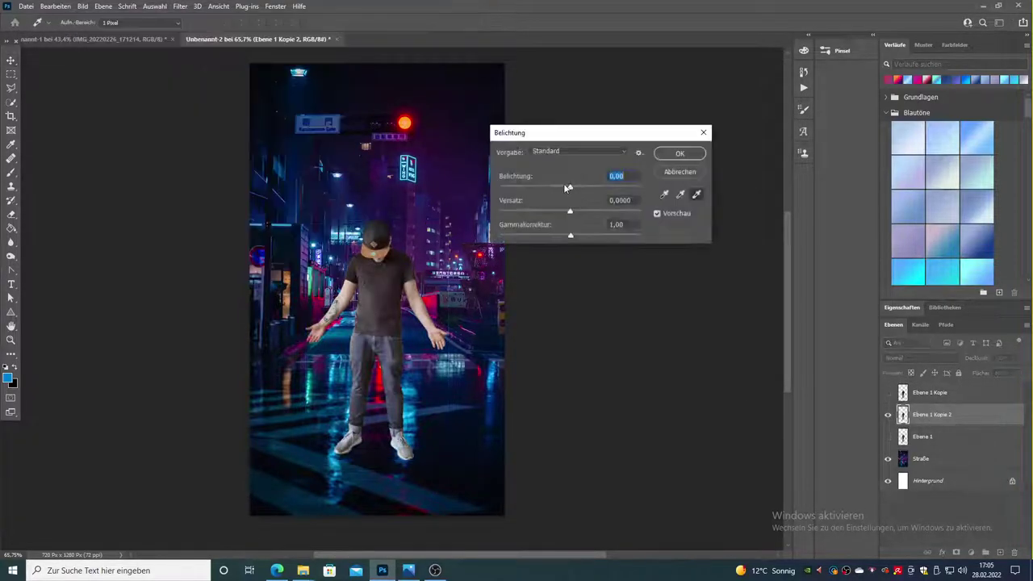
mouse_move(568, 188)
left_mouse_down()
mouse_move(578, 188)
mouse_move(564, 235)
left_mouse_up()
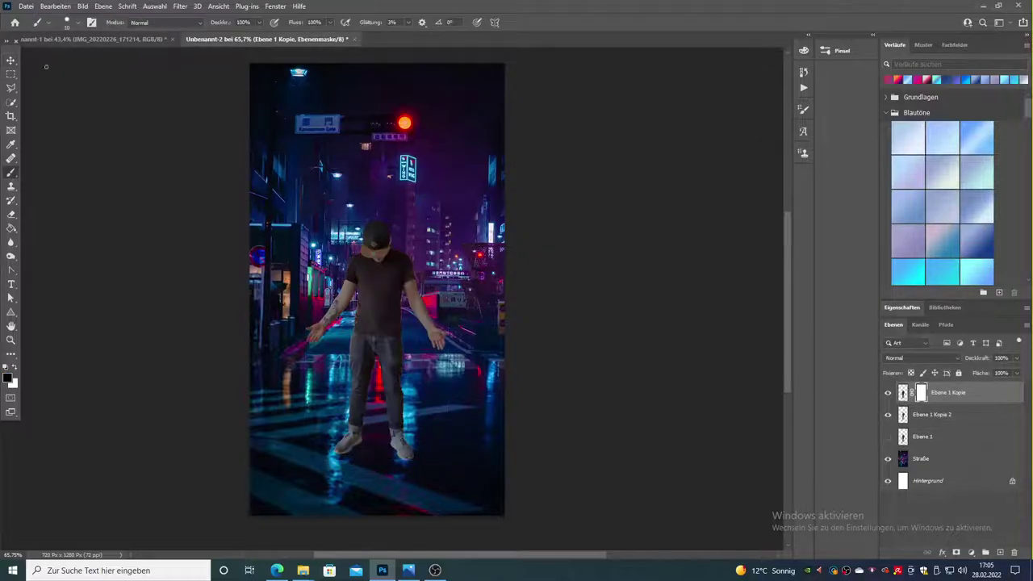
Step: Pick a large soft brush at low opacity for the mask and expand the colour and history panels
right_click(46, 67)
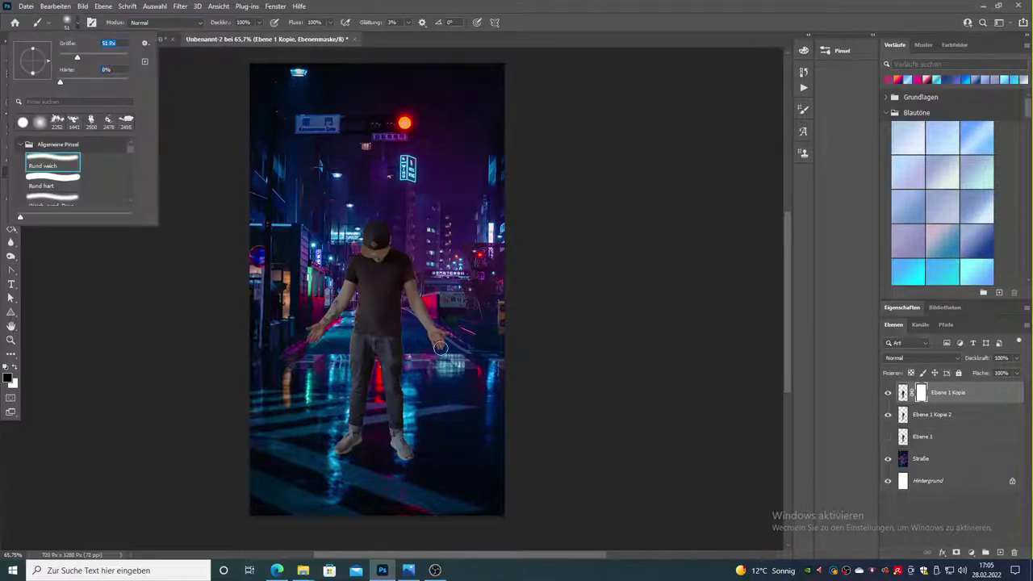
key("1")
key("2")
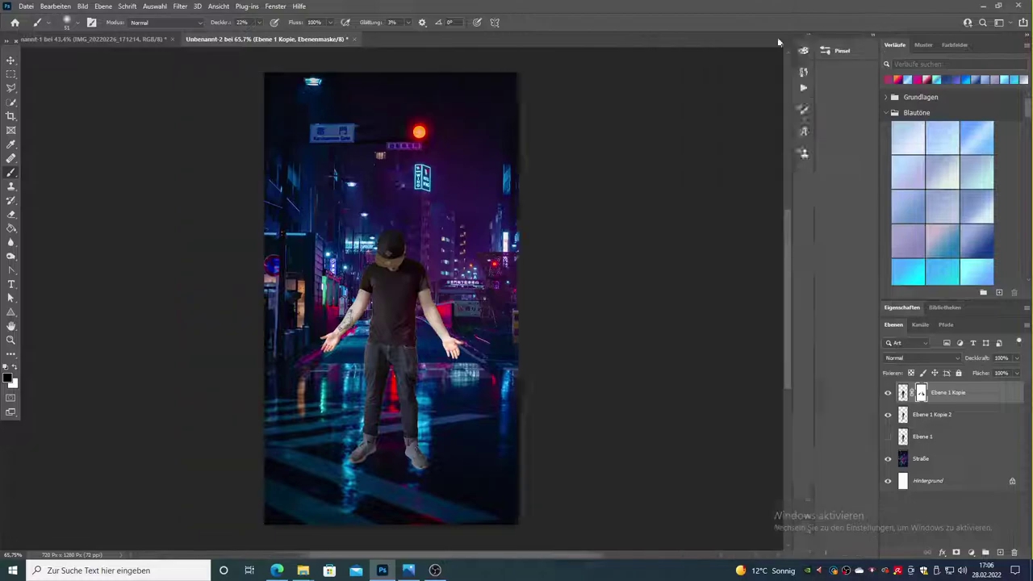
left_click(808, 35)
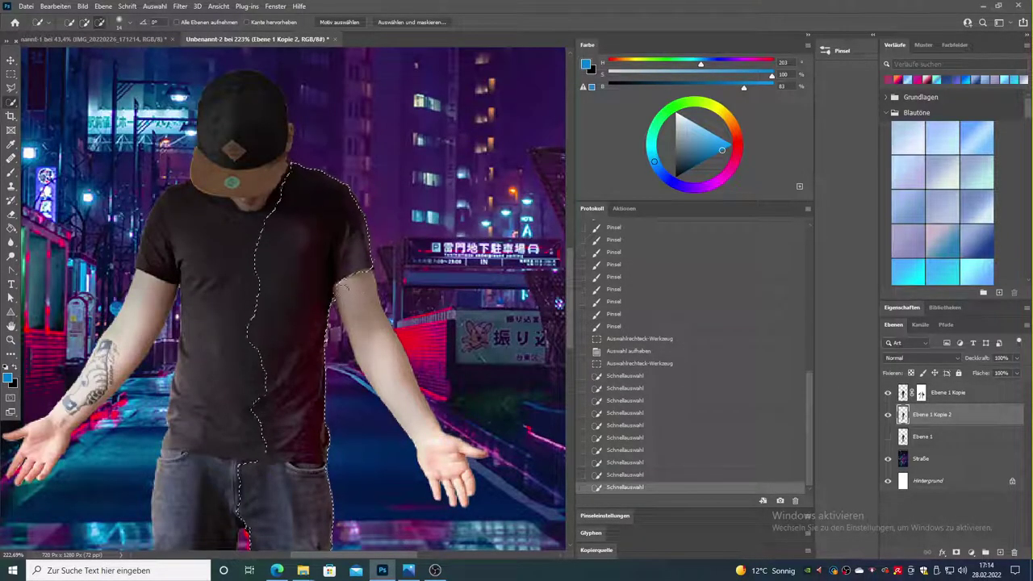
Step: Lighten the selected right side of the man slightly with Belichtung
left_click(83, 5)
left_click(251, 78)
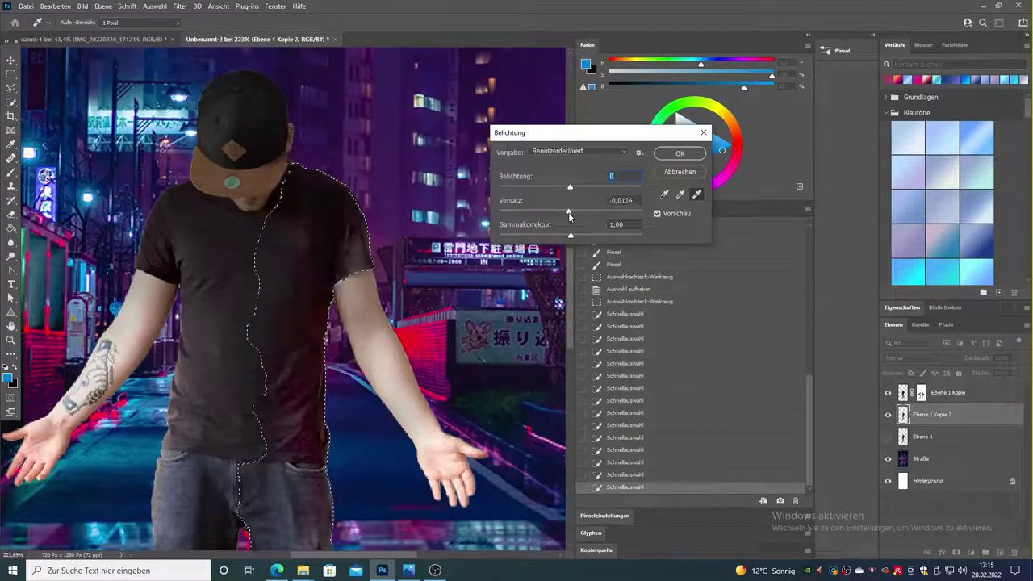
left_click_drag(570, 210, 571, 237)
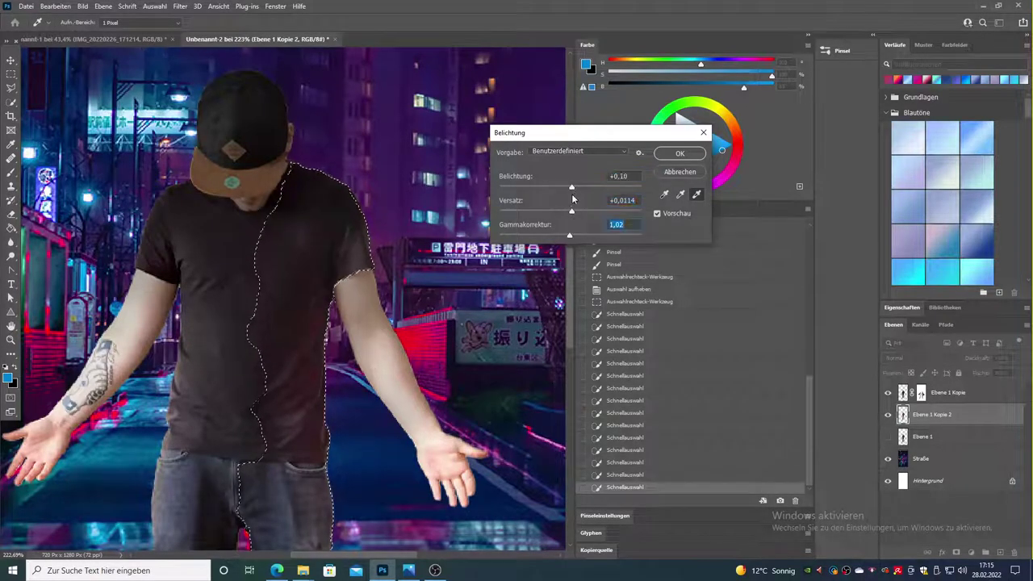
key("Return")
Step: Zoom out and duplicate the man into a third copy, adjusting which copies are visible
left_click(11, 339)
left_click_drag(307, 323, 275, 323)
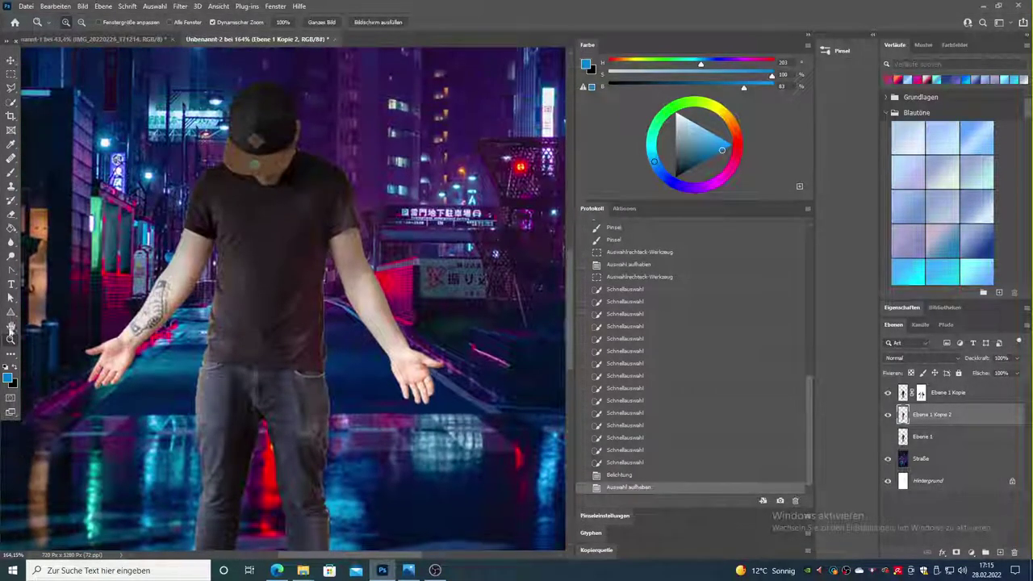
left_click(923, 436)
key("ctrl+j")
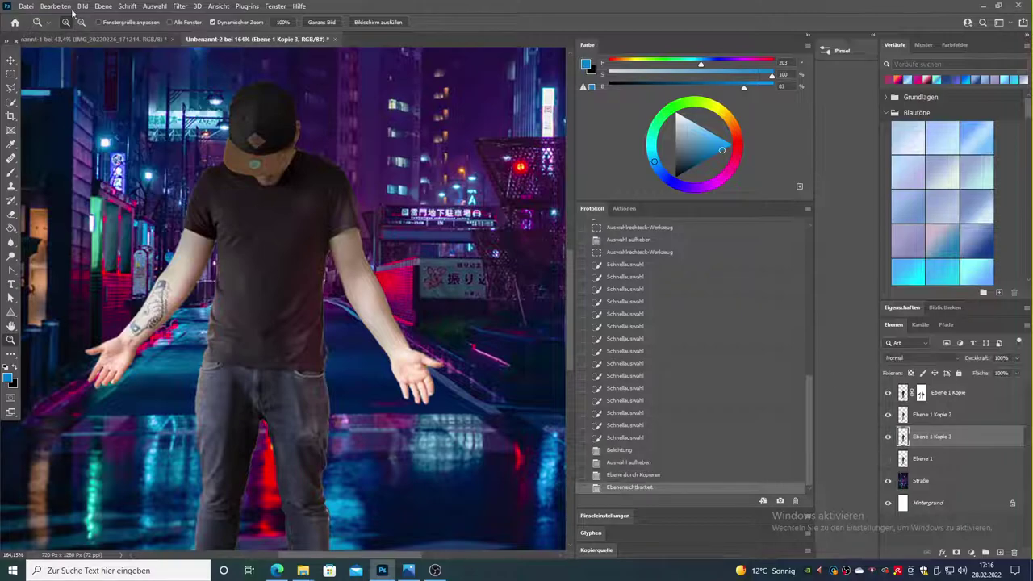
left_click(888, 436)
left_click(888, 392)
left_click(888, 414)
left_click(943, 415)
Step: Tint the third copy of the man toward cyan with Farbbalance
left_click(888, 414)
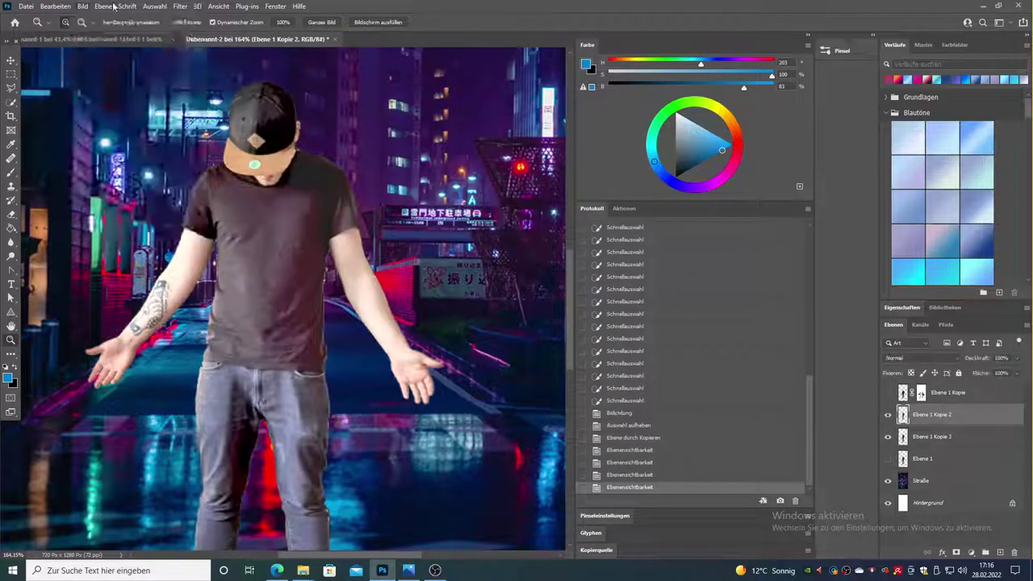
key("ctrl+b")
key("Return")
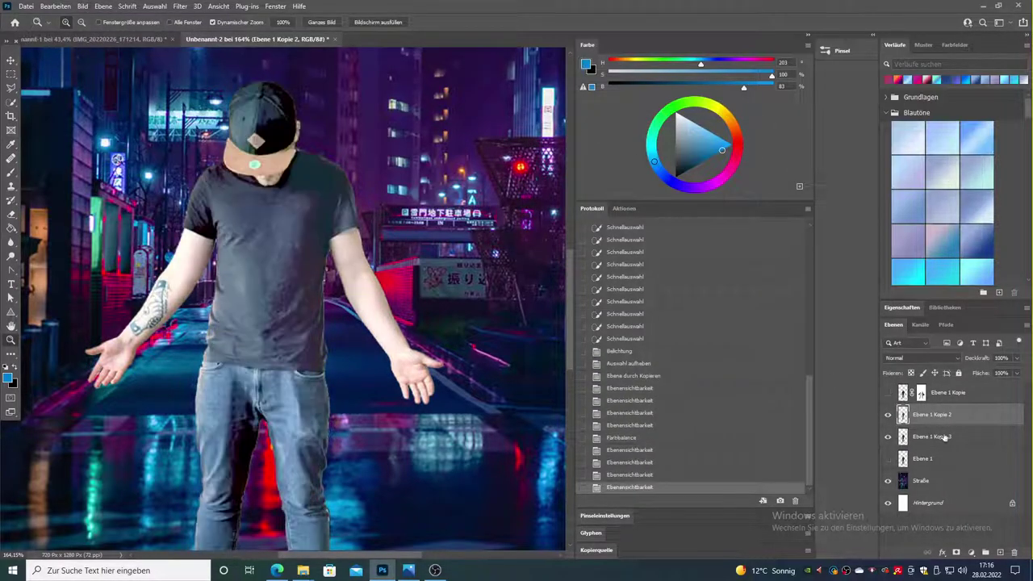
left_click(888, 414)
left_click(932, 436)
left_click(82, 5)
left_click(232, 100)
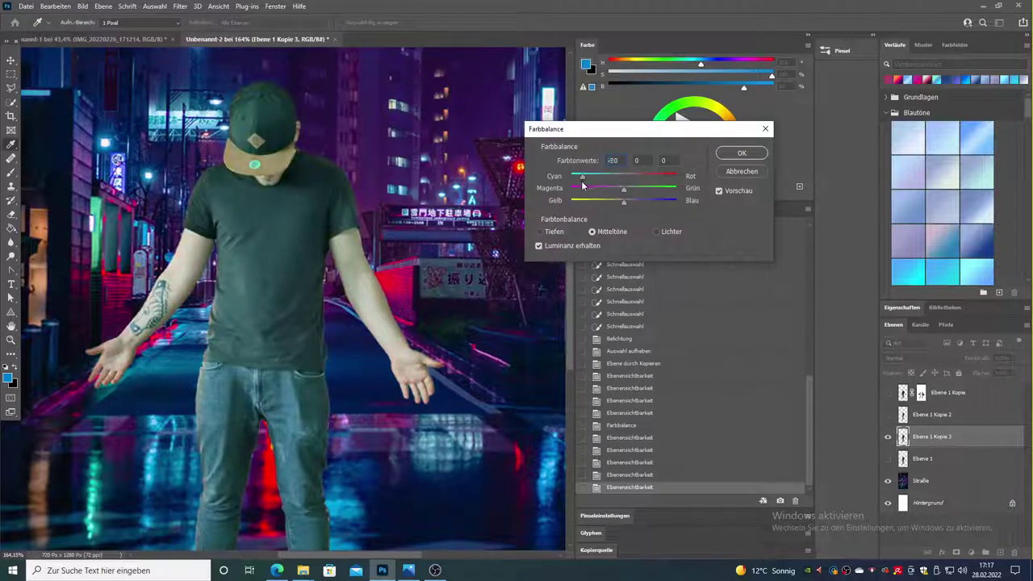
key("Return")
Step: Give the cyan copy a high-contrast Belichtung with darker midtones, previewing exposure at +1,11
left_click_drag(629, 187, 571, 190)
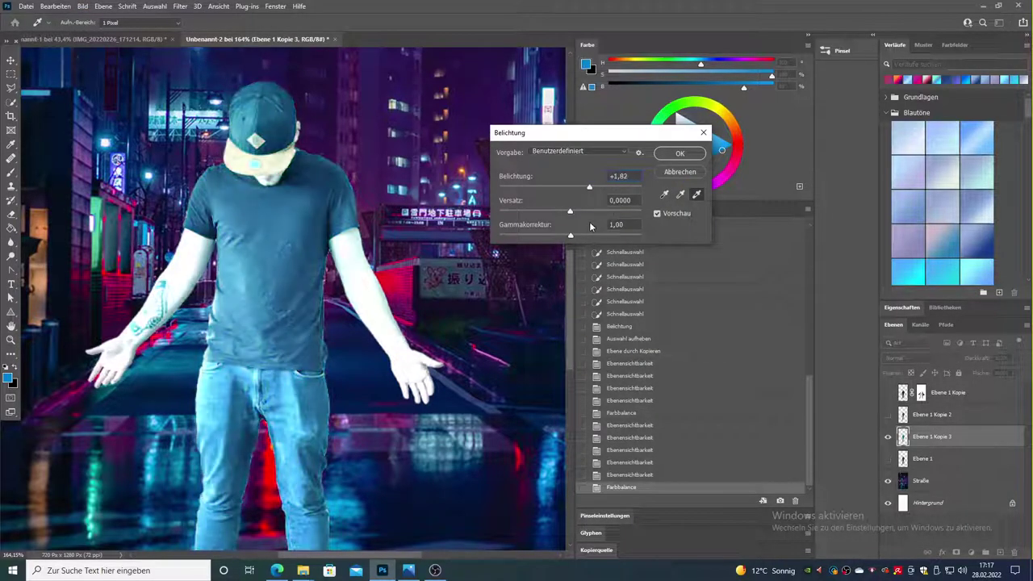
type("0,5")
left_click_drag(571, 235, 622, 235)
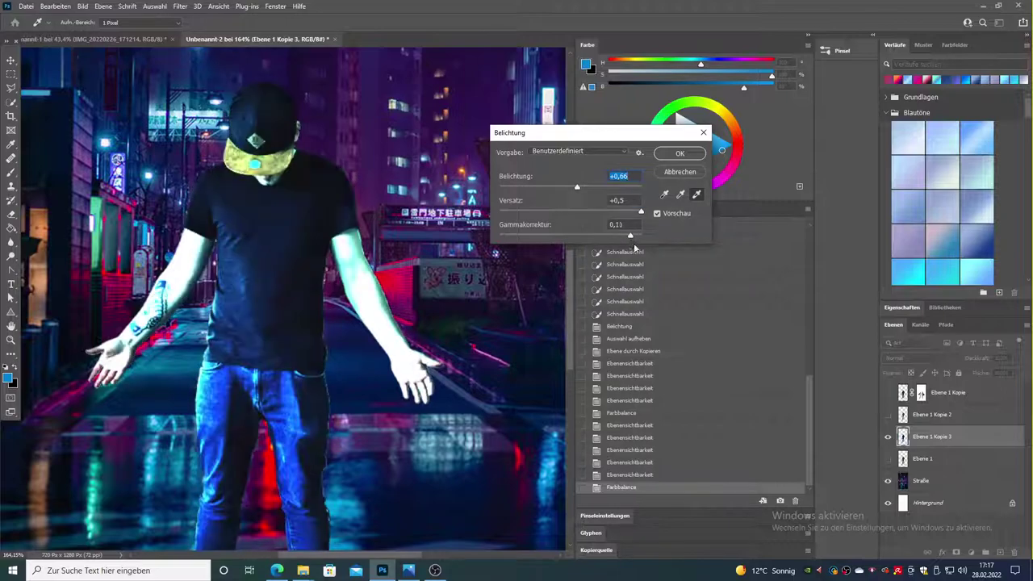
left_click_drag(571, 186, 577, 187)
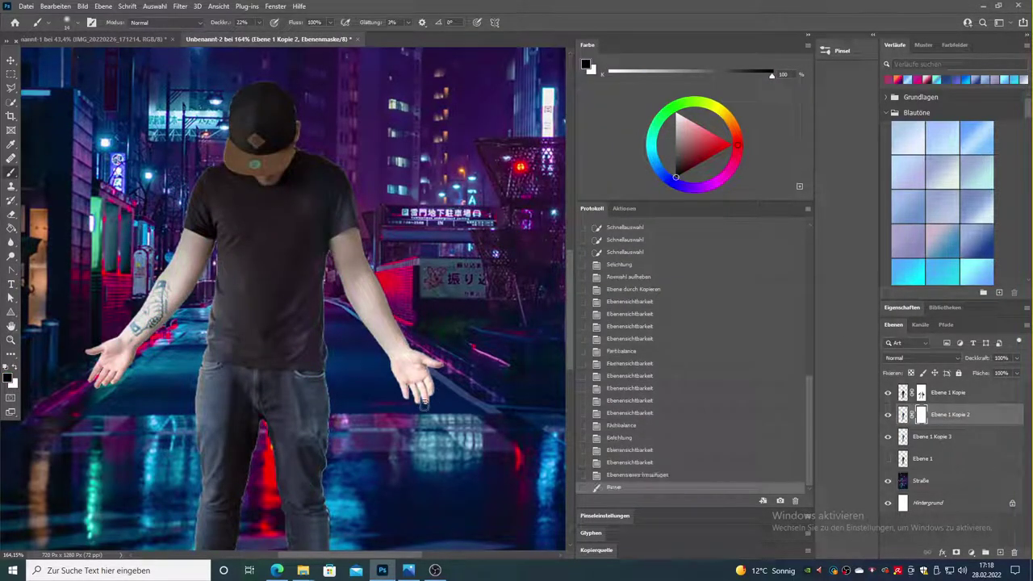
Step: Paint the masks black over the hands so the glowing cyan copy shows through
left_click_drag(423, 401, 427, 380)
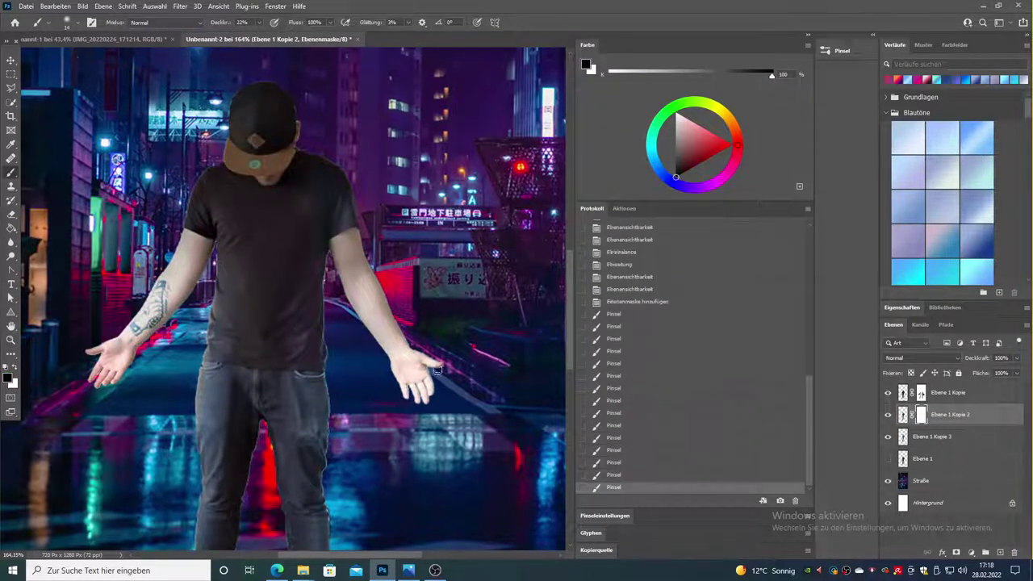
left_click(67, 22)
left_click_drag(40, 50, 77, 50)
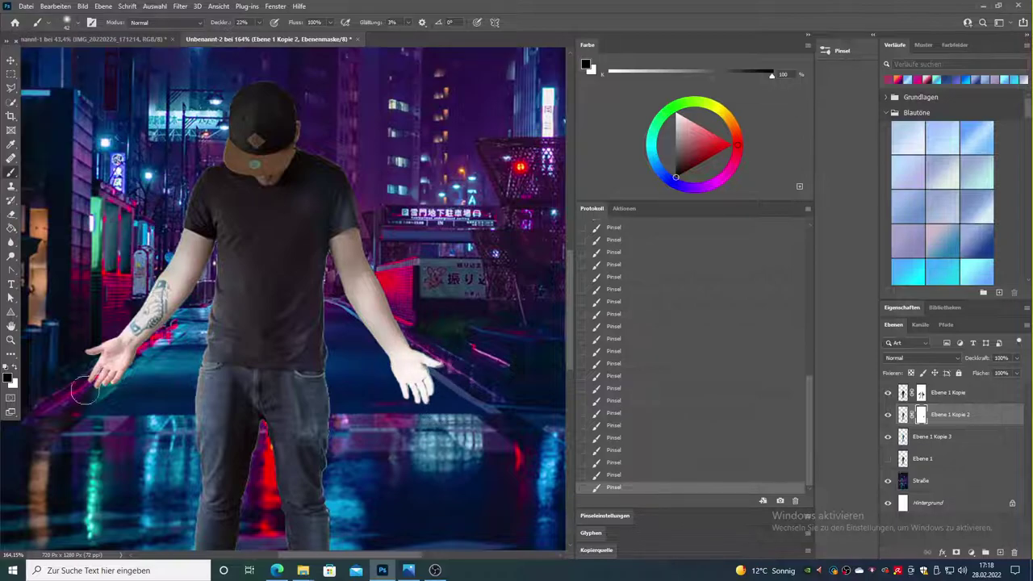
scroll(104, 385, "down", 2)
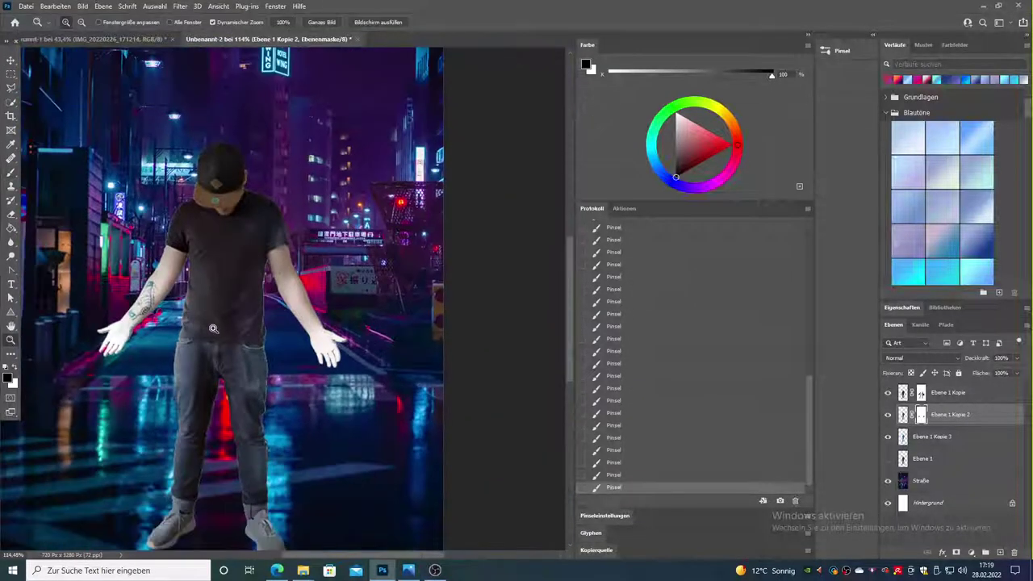
left_click(921, 392)
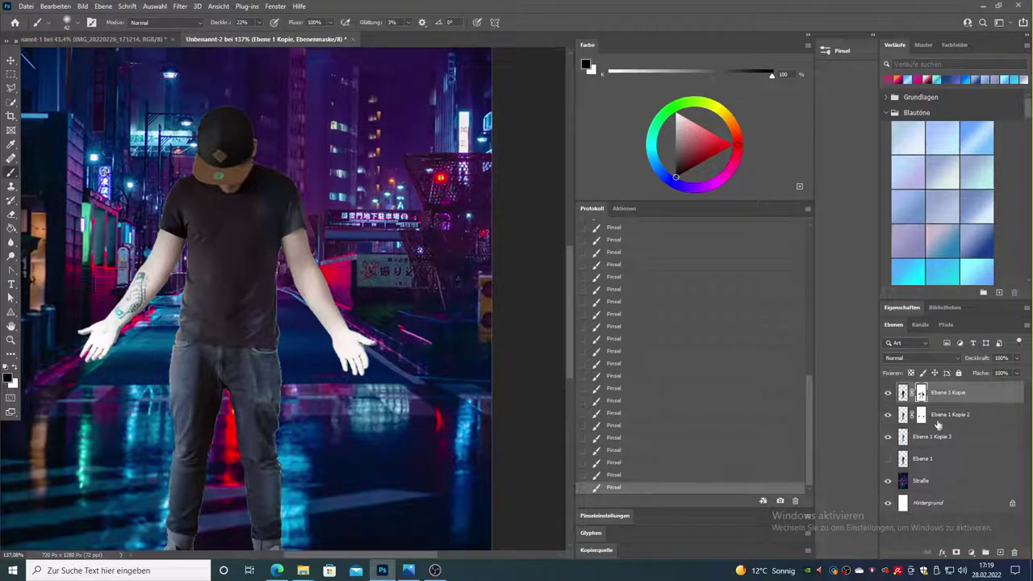
Step: Quick-select the man's head and cap on the upper copy
key("w")
left_click(903, 392)
scroll(258, 140, "up", 3)
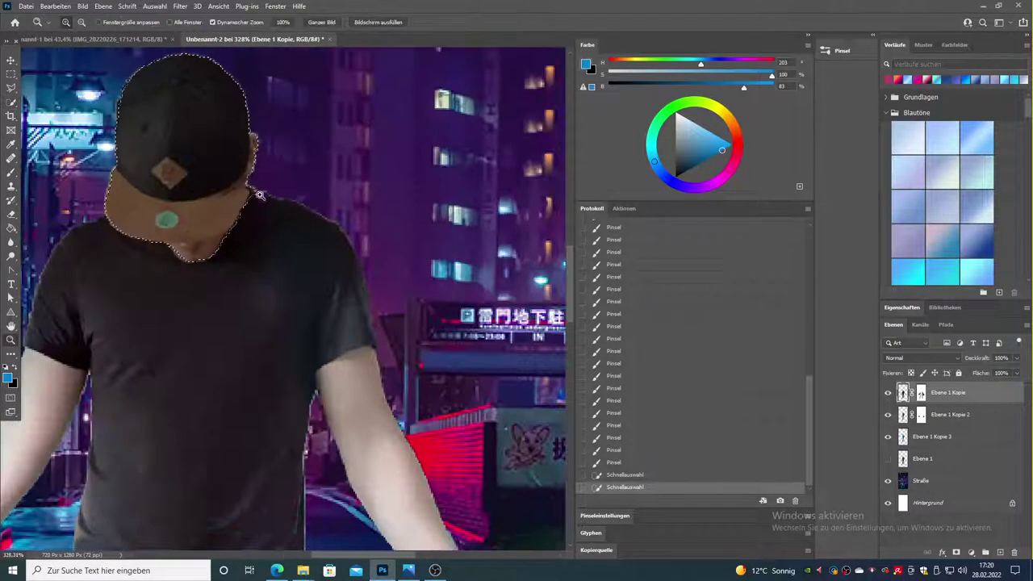
left_click_drag(242, 194, 171, 58)
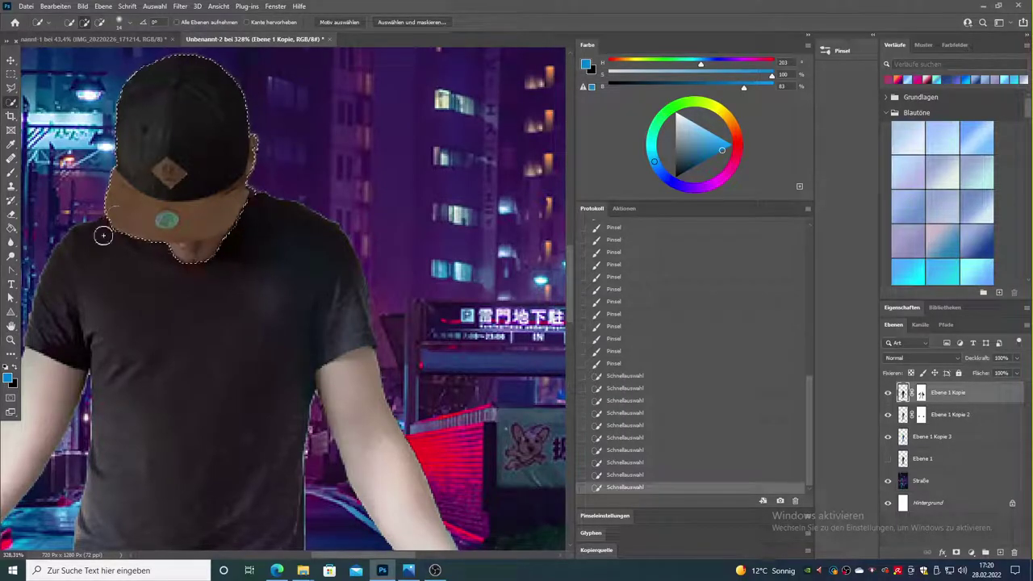
scroll(105, 225, "up", 5)
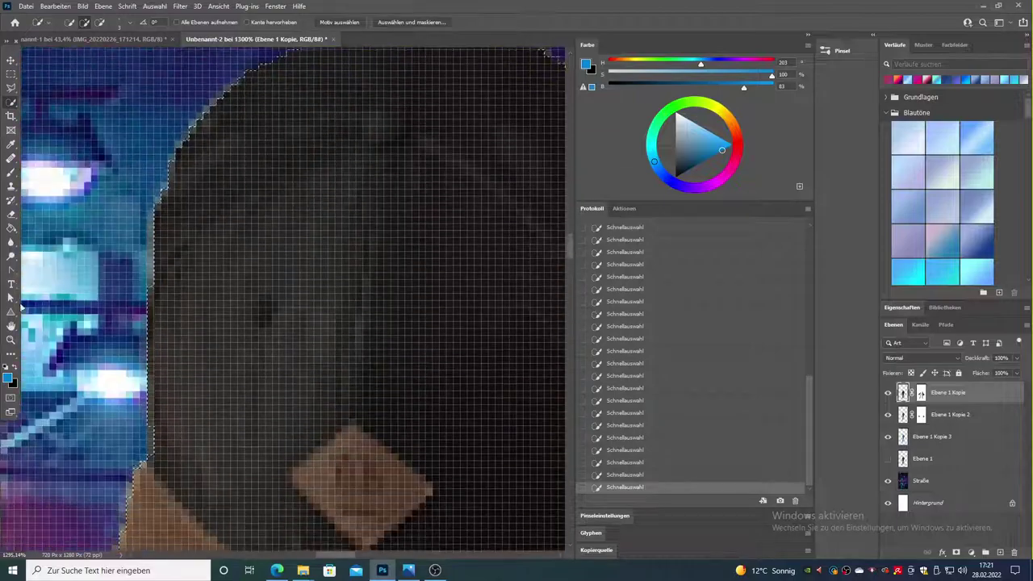
scroll(340, 479, "up", 3)
scroll(299, 313, "down", 3)
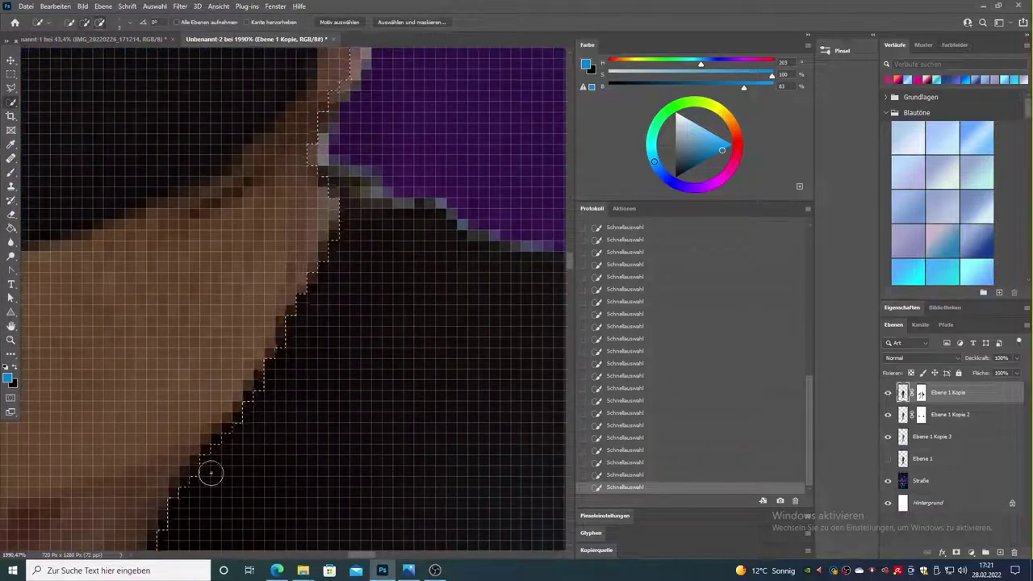
scroll(255, 296, "down", 2)
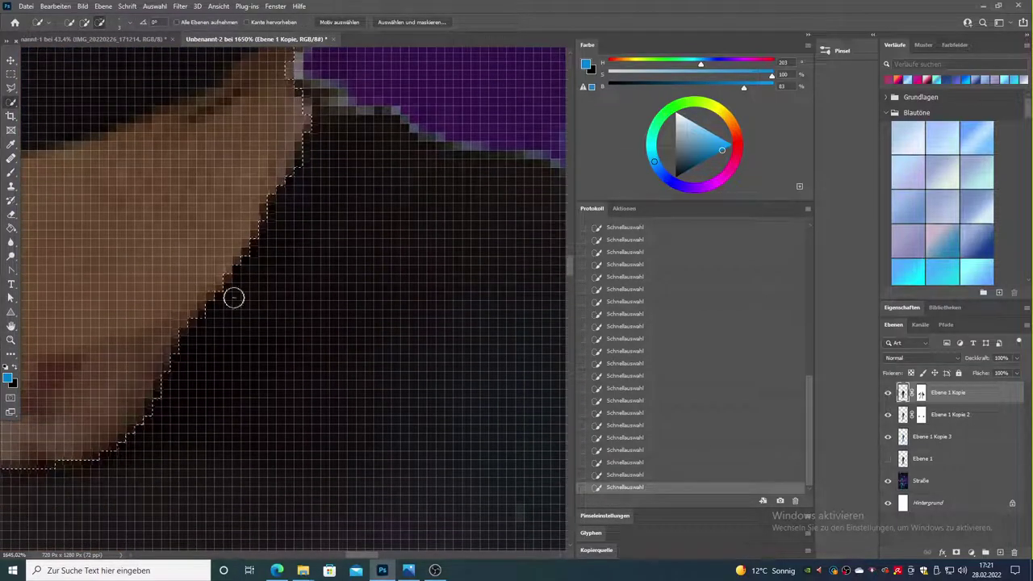
scroll(288, 101, "up", 3)
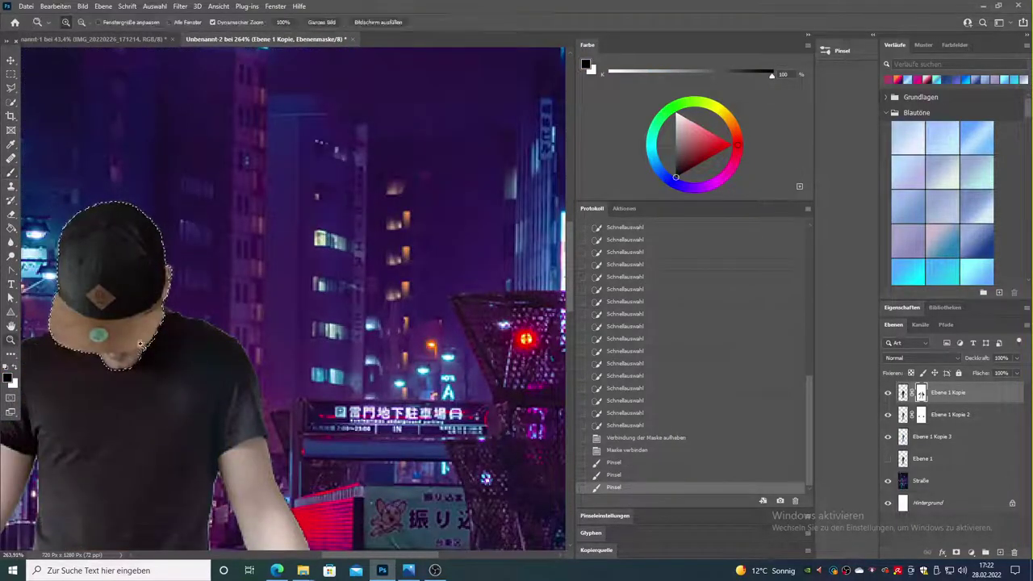
scroll(186, 276, "down", 3)
scroll(314, 257, "up", 2)
Step: Repaint the mask edge around chin, ear and neck, then begin a polygonal-lasso outline of the cap
left_click(314, 257)
left_click_drag(313, 256, 300, 327)
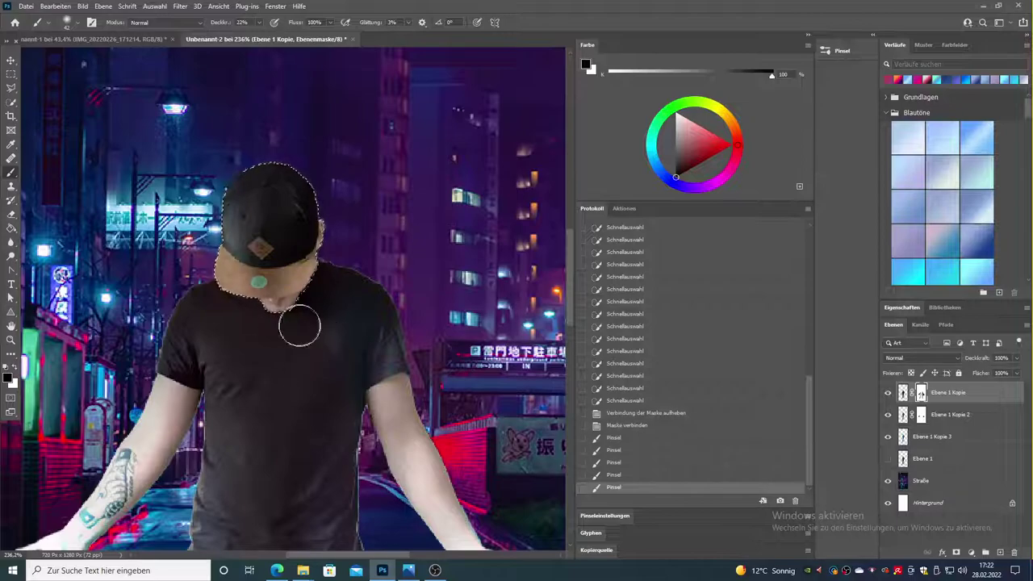
key("l")
left_click(280, 160)
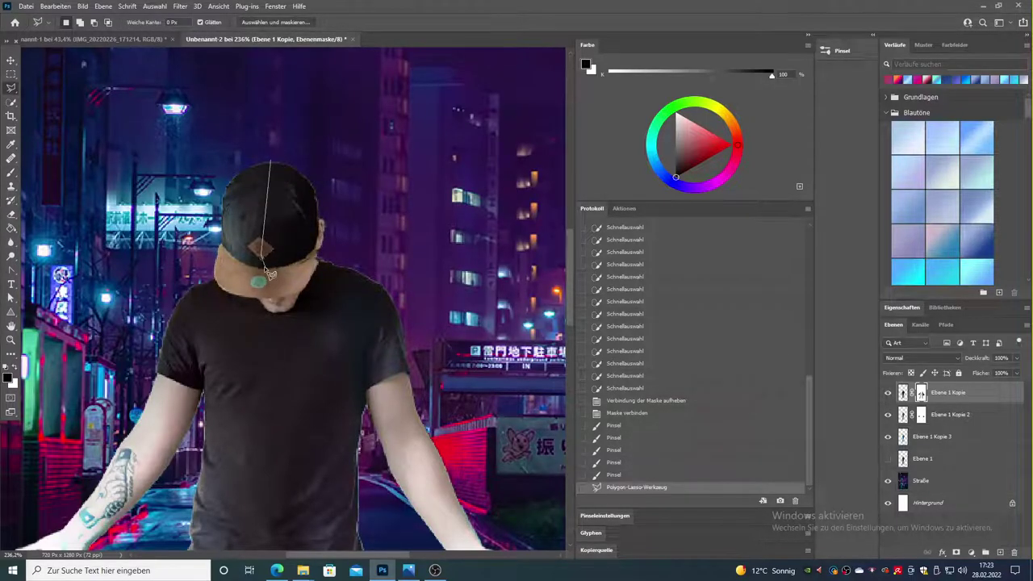
left_click(946, 416)
left_click(83, 5)
left_click(267, 95)
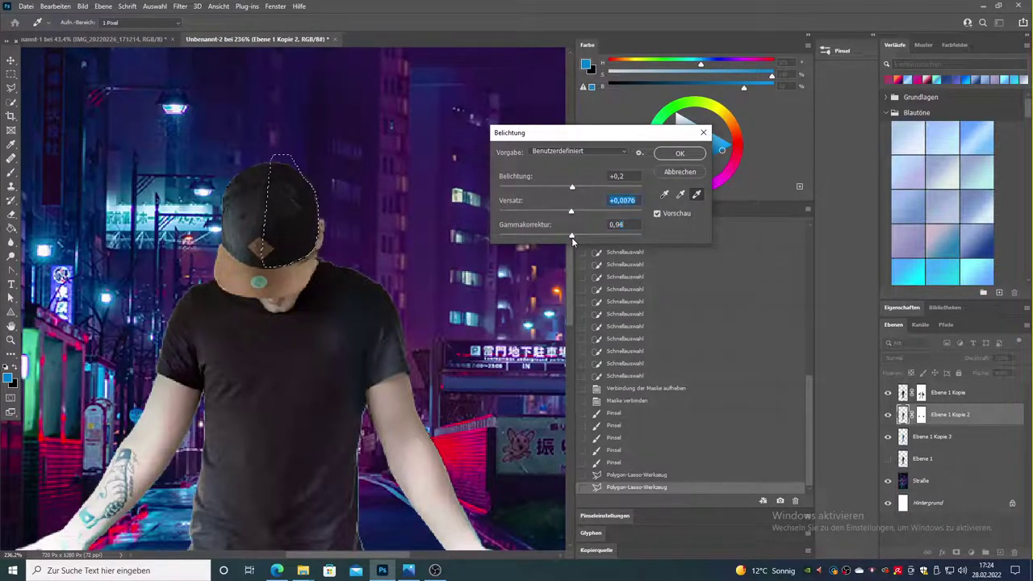
key("Return")
key("ctrl+d")
key("z")
scroll(314, 244, "down", 1)
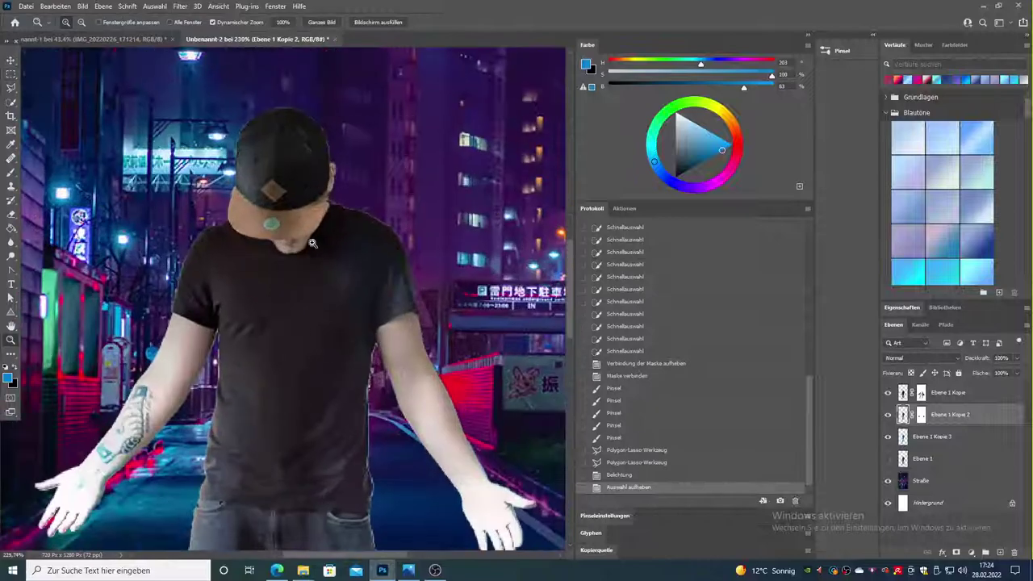
key("ctrl+0")
key("alt+bracketright")
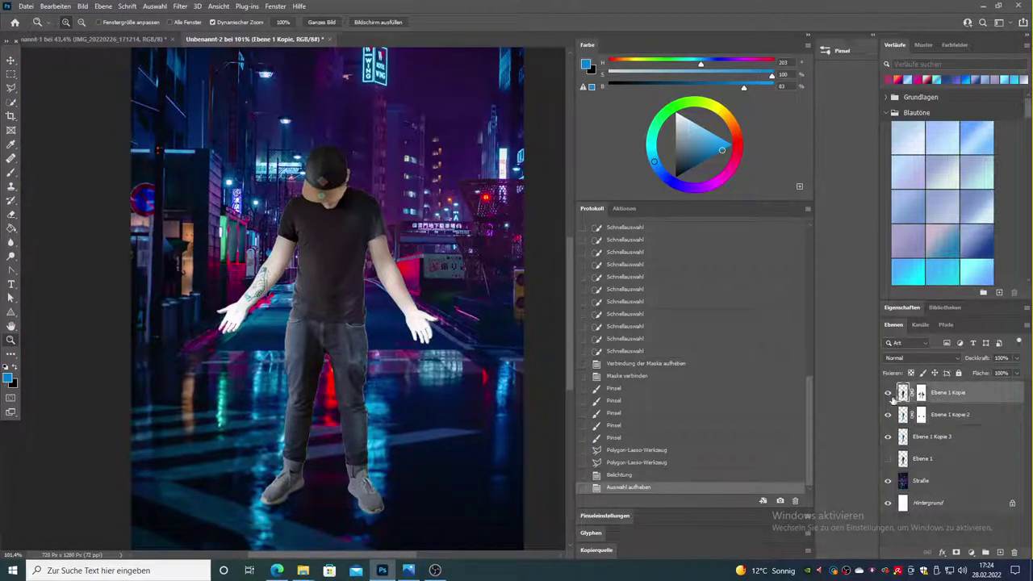
key("ctrl+comma")
key("ctrl+comma")
key("ctrl+comma")
key("ctrl+comma")
left_click(10, 244)
mouse_move(331, 472)
left_mouse_down()
mouse_move(342, 484)
mouse_move(339, 460)
mouse_move(343, 510)
left_mouse_up()
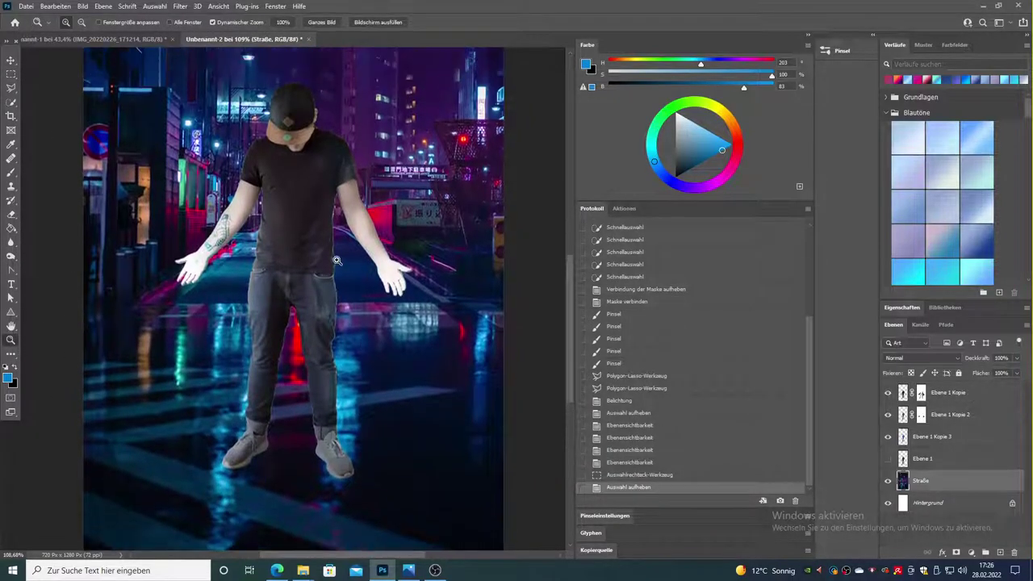
Step: Create a new empty layer and set the foreground colour to pure white
key("i")
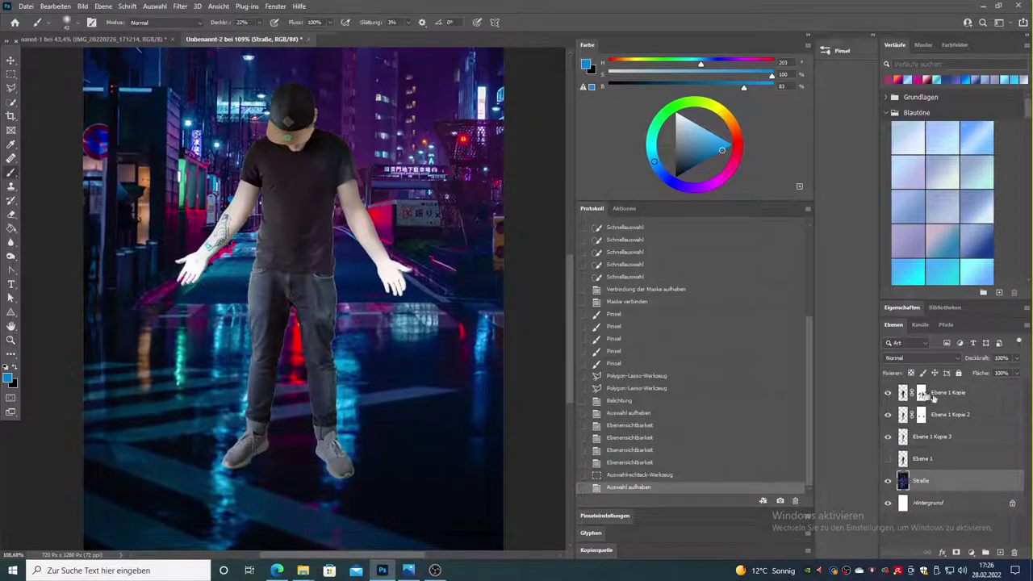
key("ctrl+shift+alt+n")
left_click(8, 378)
left_click(504, 135)
key("Return")
Step: Stamp a Blitze-0001 lightning bolt beside the left-side hand
key("b")
key("F5")
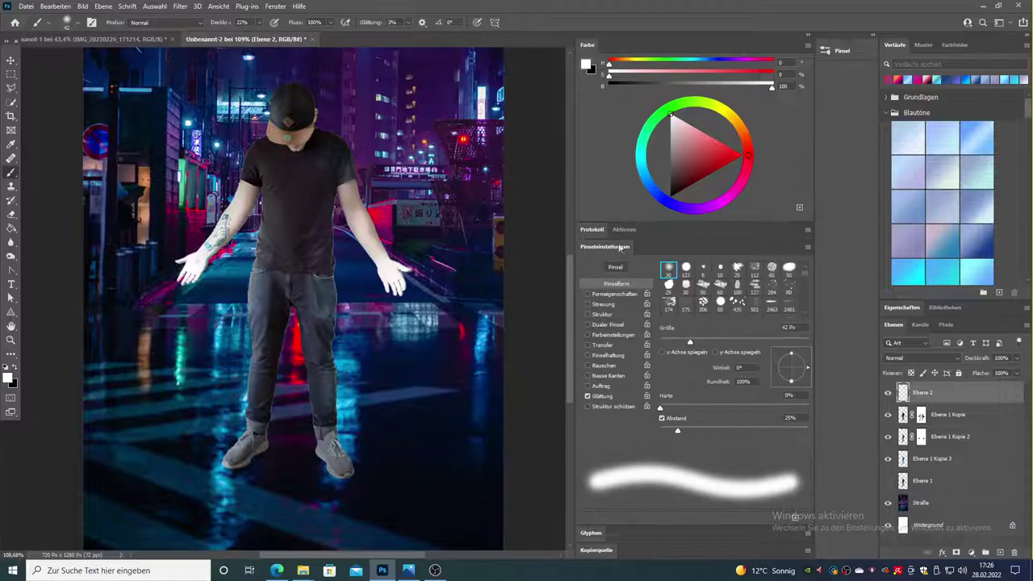
left_click(841, 50)
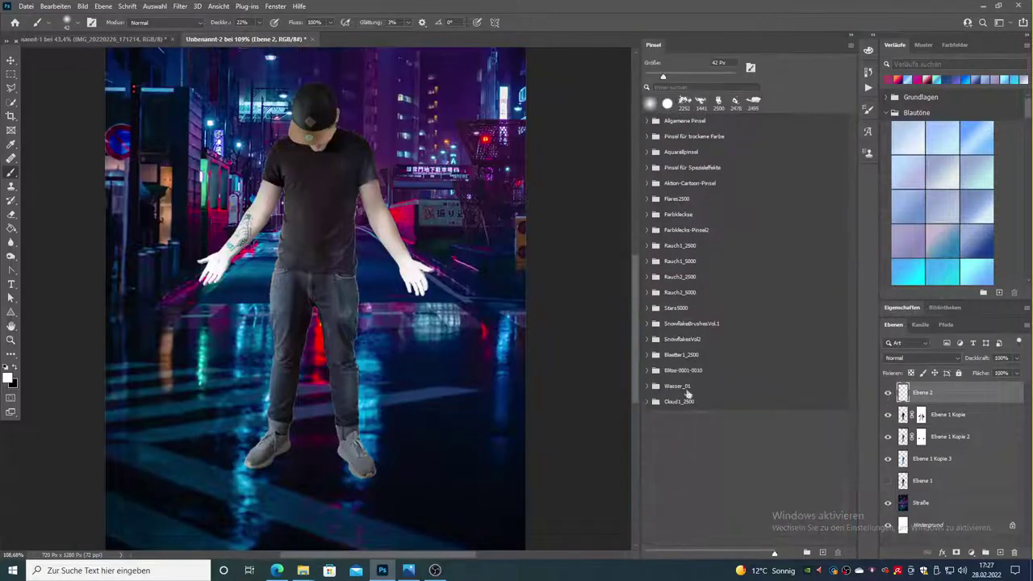
left_click(655, 370)
left_click(682, 402)
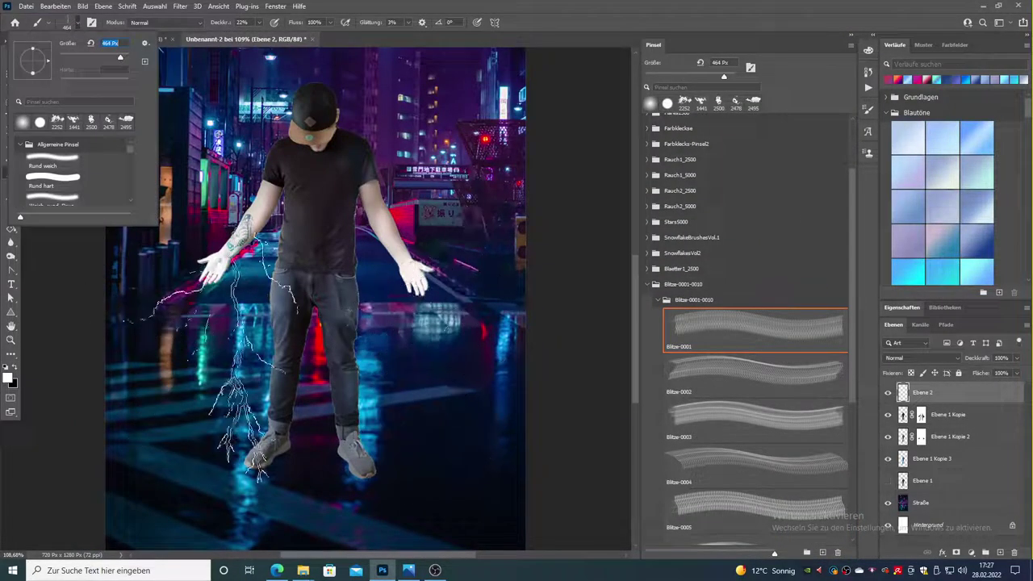
left_click(238, 352)
Step: Rotate, enlarge and warp the bolt so it meets the left-side hand
key("ctrl+t")
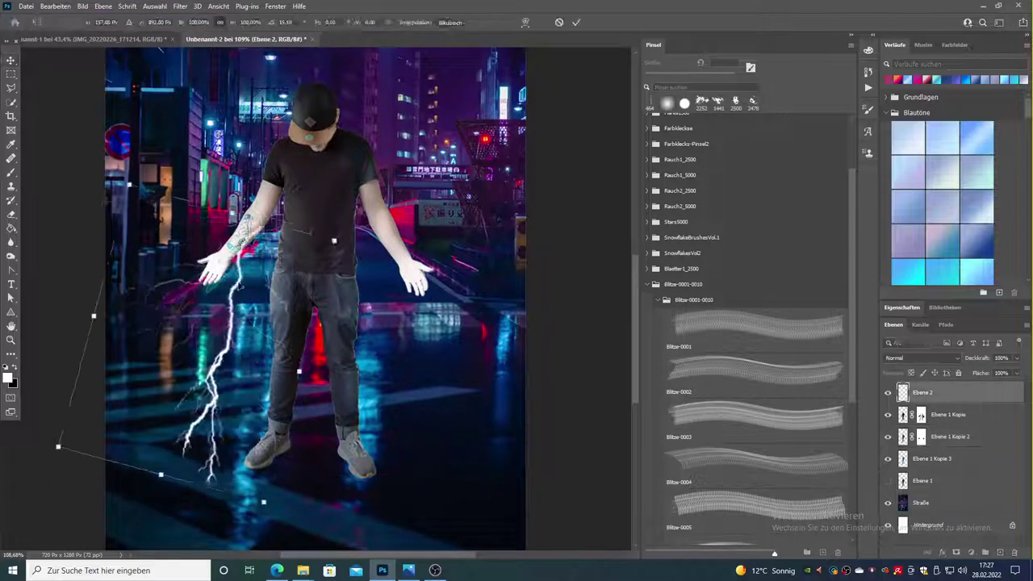
mouse_move(267, 242)
left_mouse_down()
mouse_move(226, 279)
mouse_move(201, 266)
left_mouse_up()
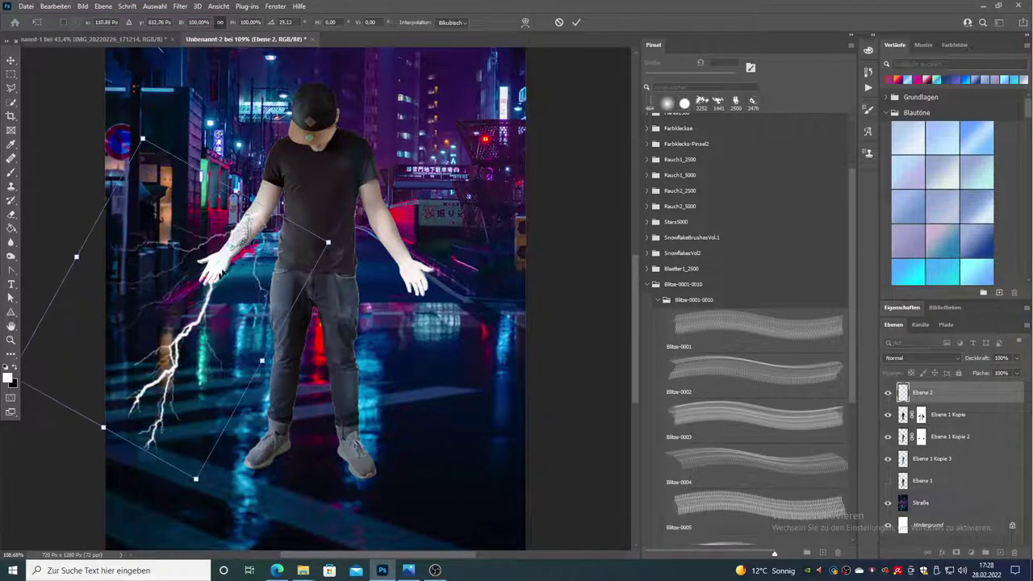
left_click(55, 6)
left_click(307, 325)
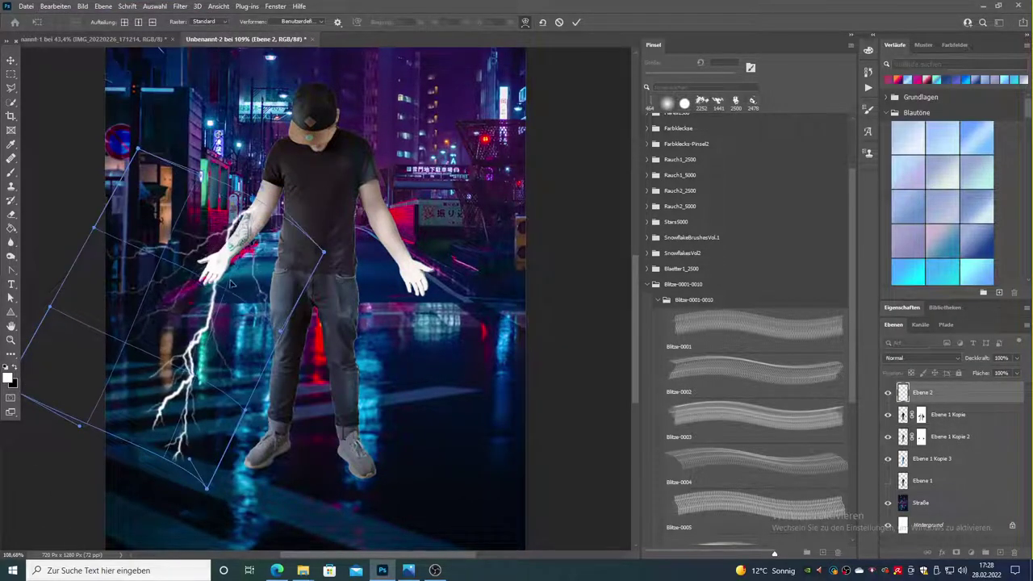
left_click_drag(206, 270, 268, 209)
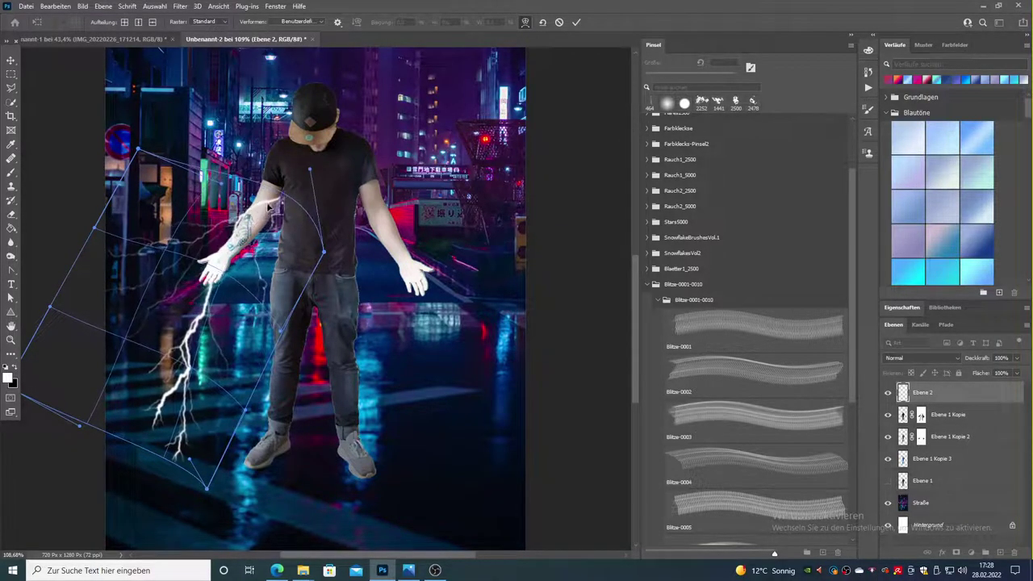
left_click(55, 5)
key("Return")
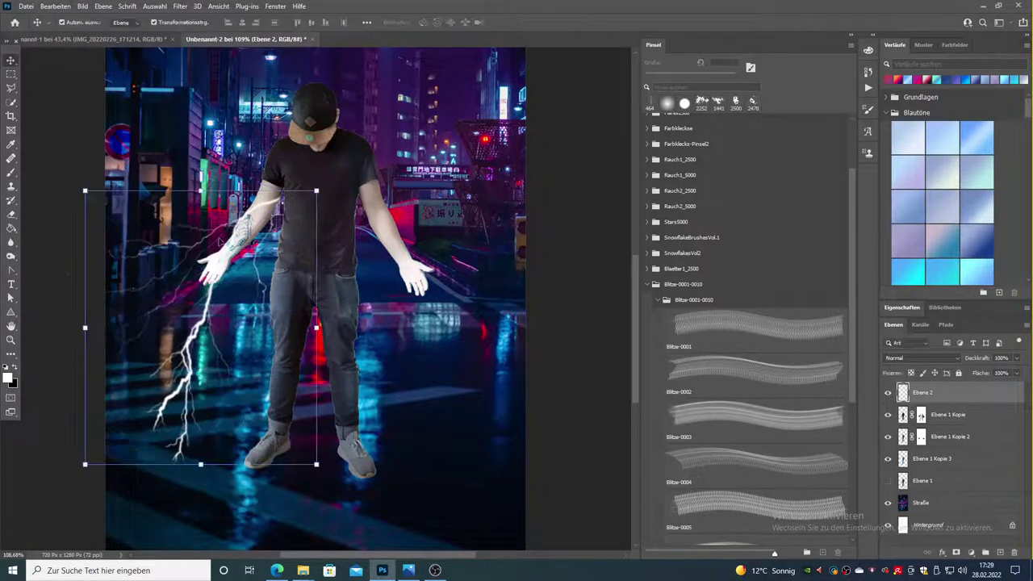
Step: Erase the bolt's overlap on the zoomed-in left arm, then return to the brush
left_click(11, 213)
left_click(67, 21)
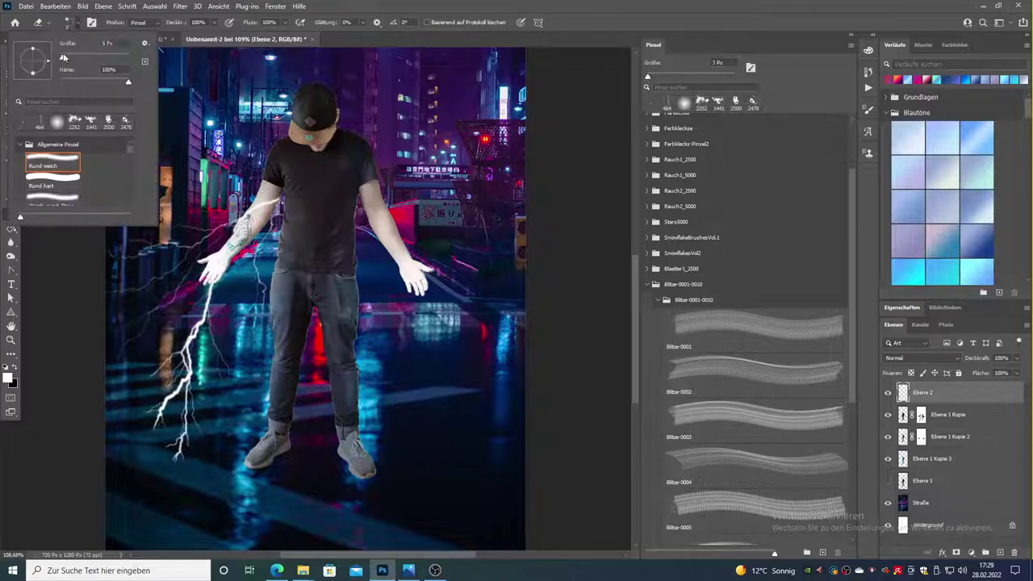
key("z")
left_click(11, 214)
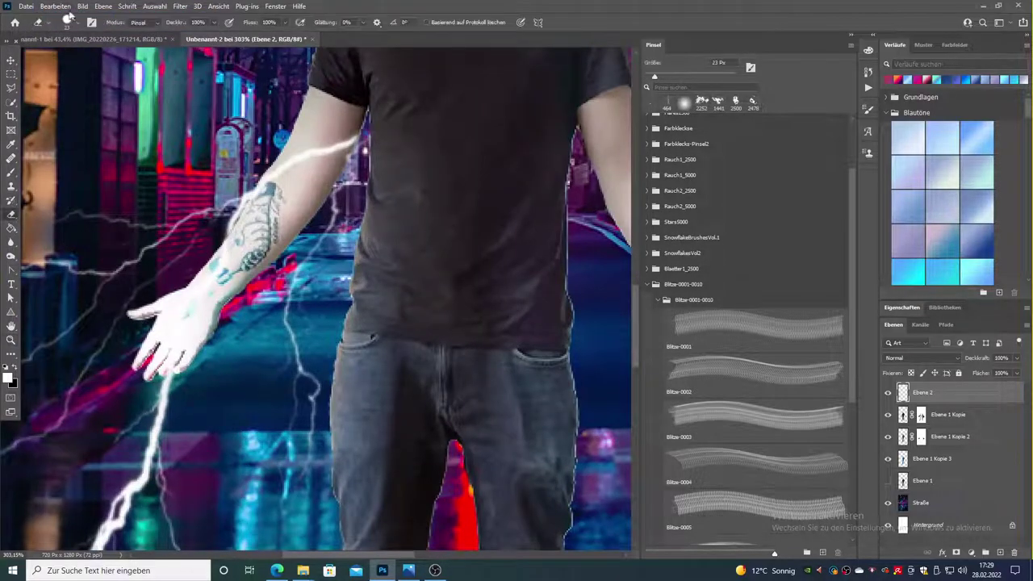
key("b")
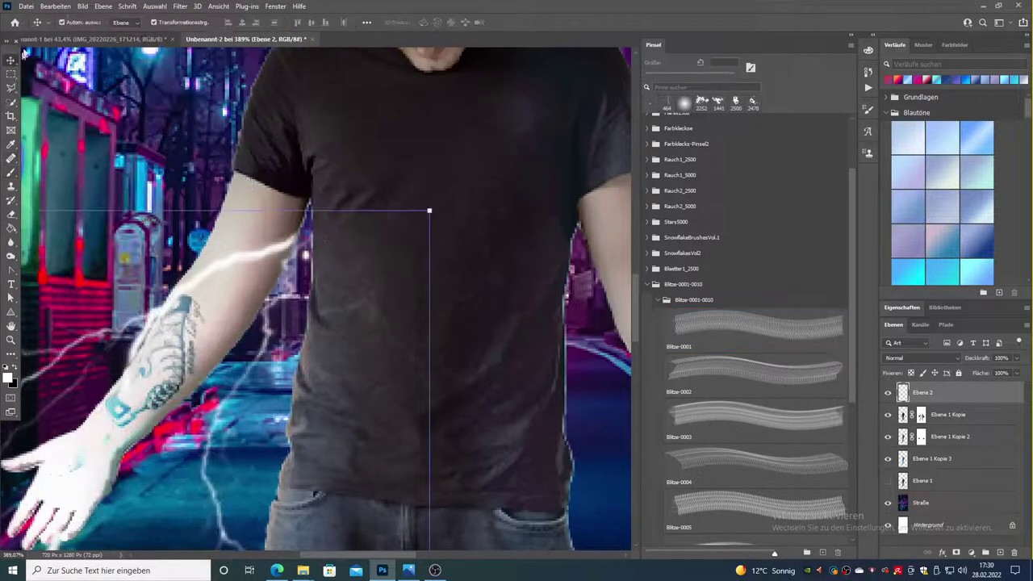
left_click(67, 21)
key("Return")
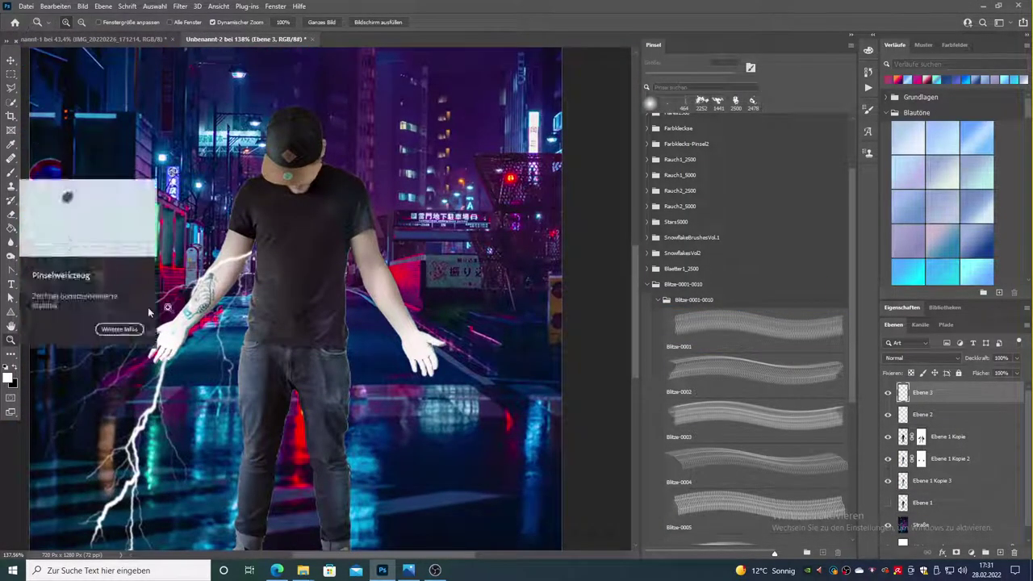
Step: Shrink the brush and warp the right-side bolt toward the hand, pushing its lower end outward
left_click(79, 23)
left_click(104, 59)
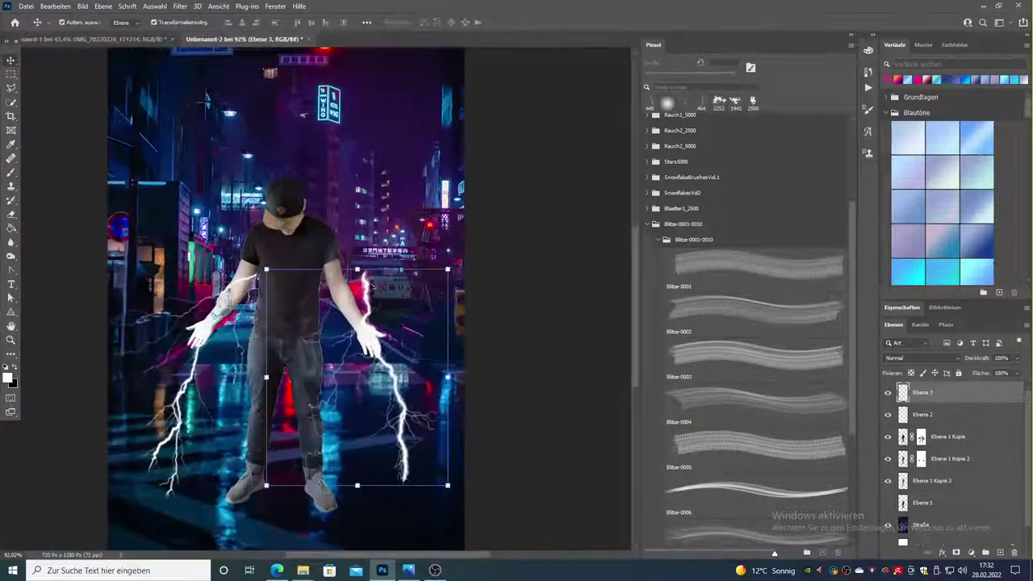
left_click(55, 6)
left_click(299, 325)
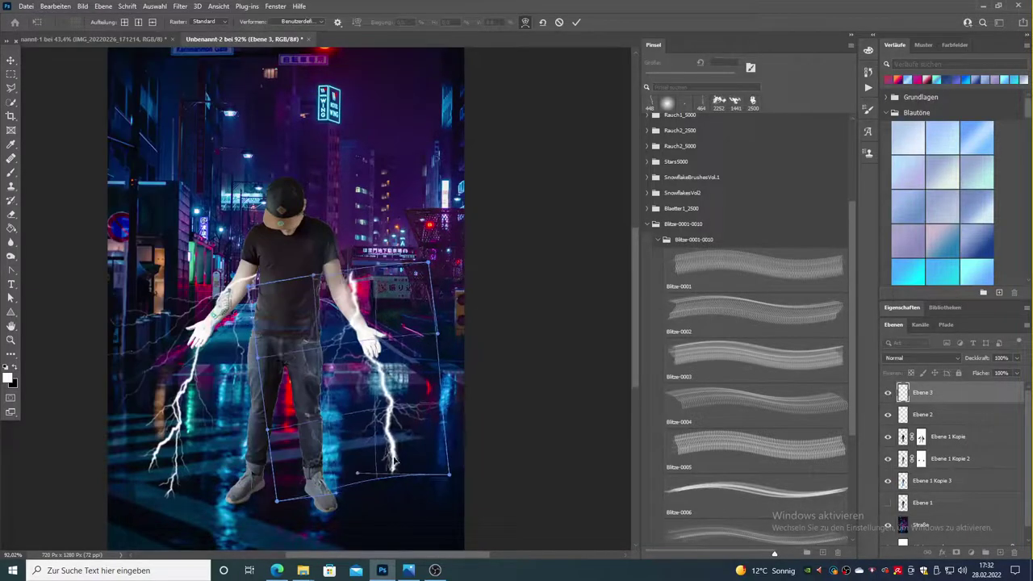
left_click_drag(387, 404, 428, 437)
left_click_drag(449, 474, 467, 497)
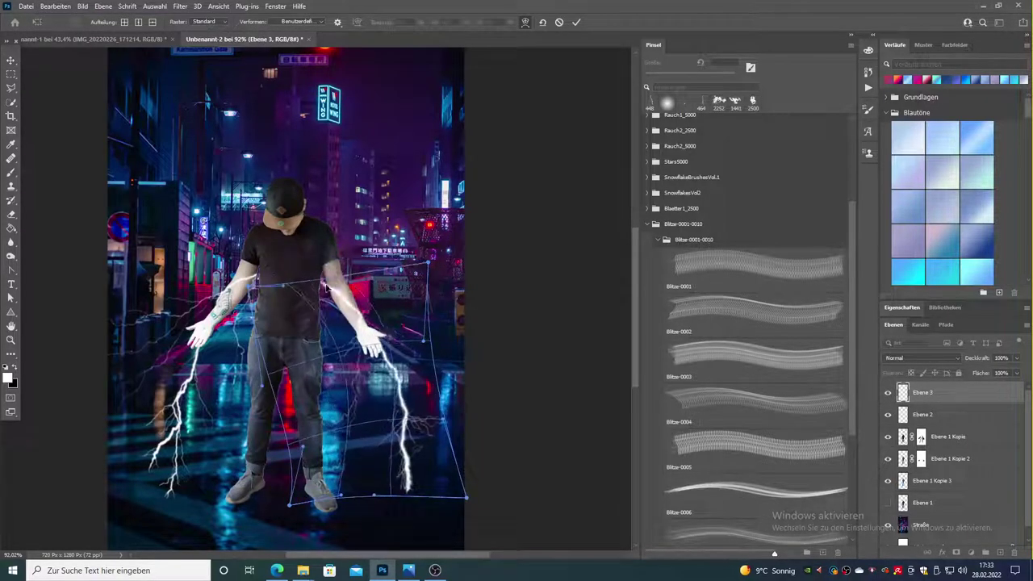
left_click_drag(376, 348, 383, 358)
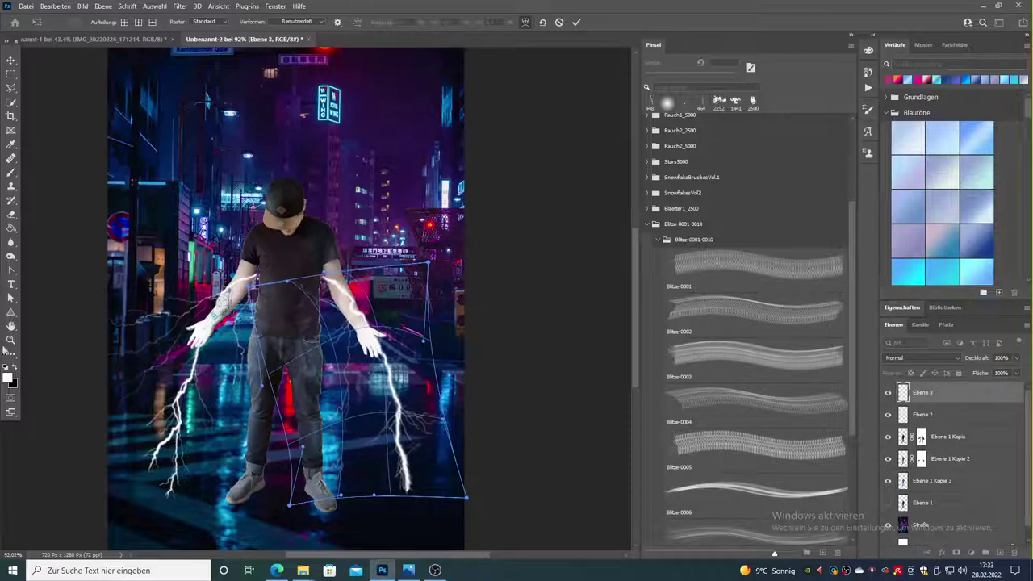
key("Return")
Step: Erase overlapping parts of the right-side bolt
key("e")
scroll(347, 295, "up", 5)
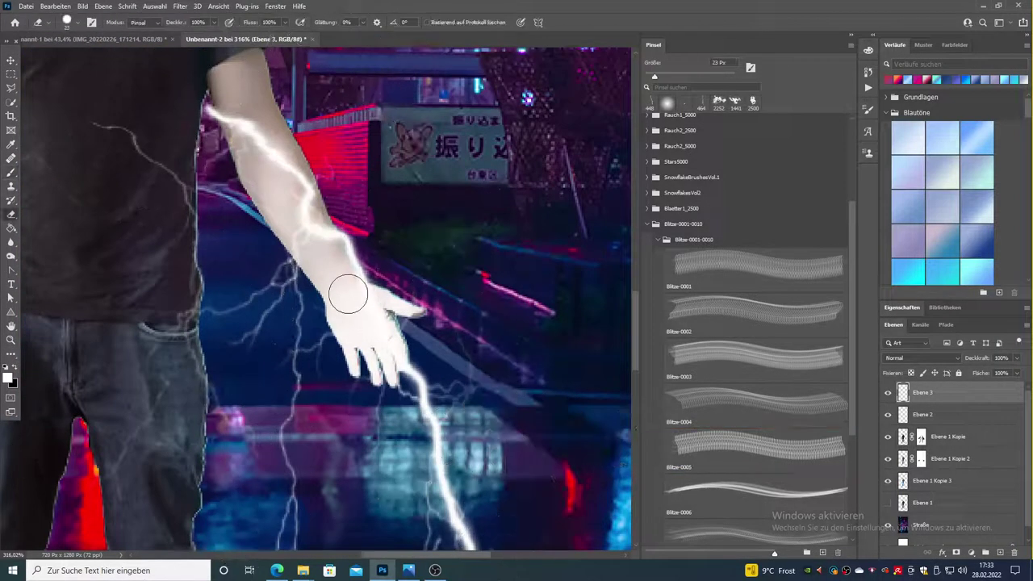
scroll(327, 268, "down", 5)
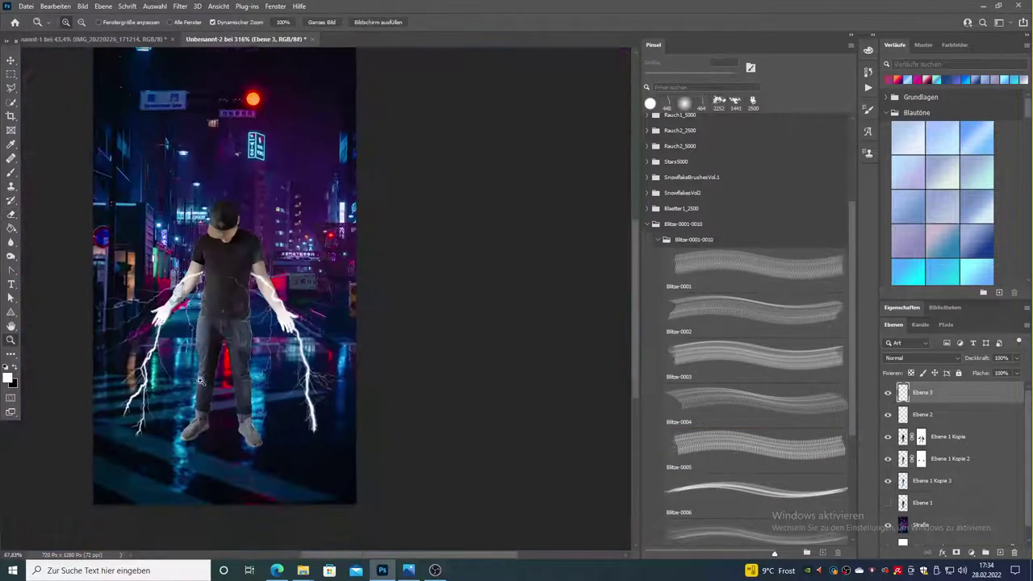
scroll(750, 323, "down", 3)
Step: Stamp a Blitze-0008 stroke, rotate it toward the left-side hand and warp it up to the shoulder
key("b")
left_click(726, 436)
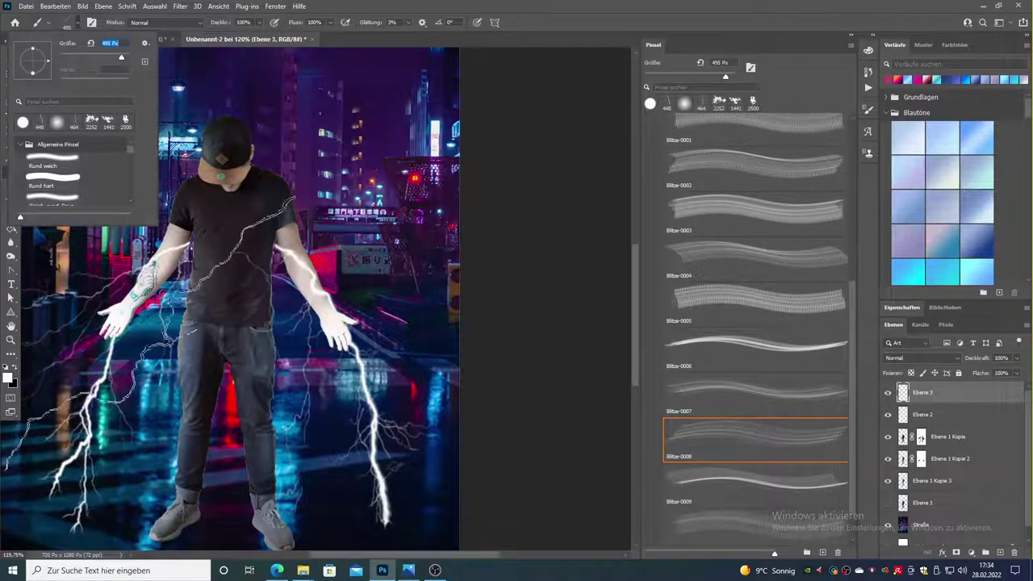
left_click(191, 331)
key("ctrl+t")
left_click_drag(161, 339, 117, 373)
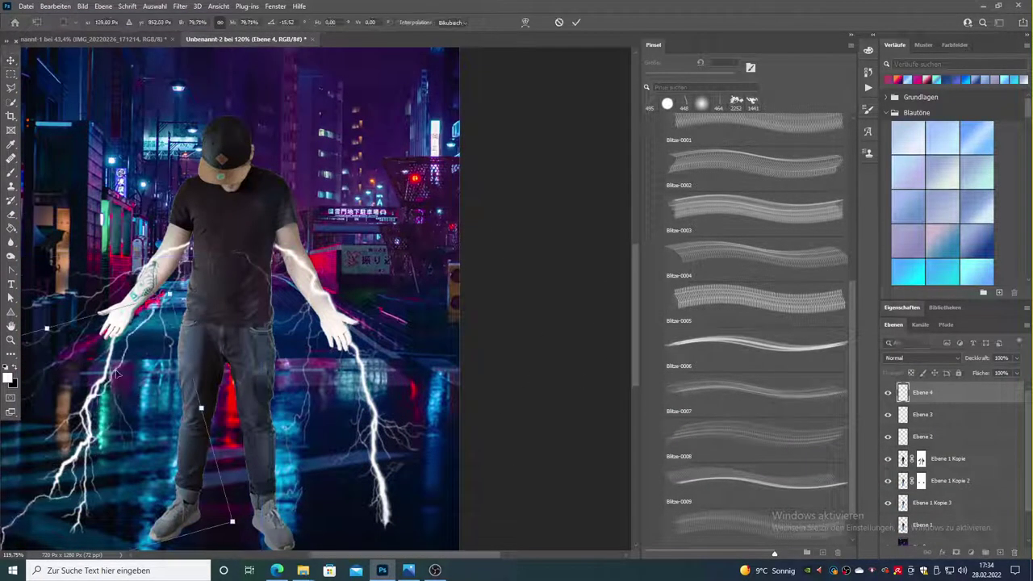
right_click(36, 355)
left_click(81, 105)
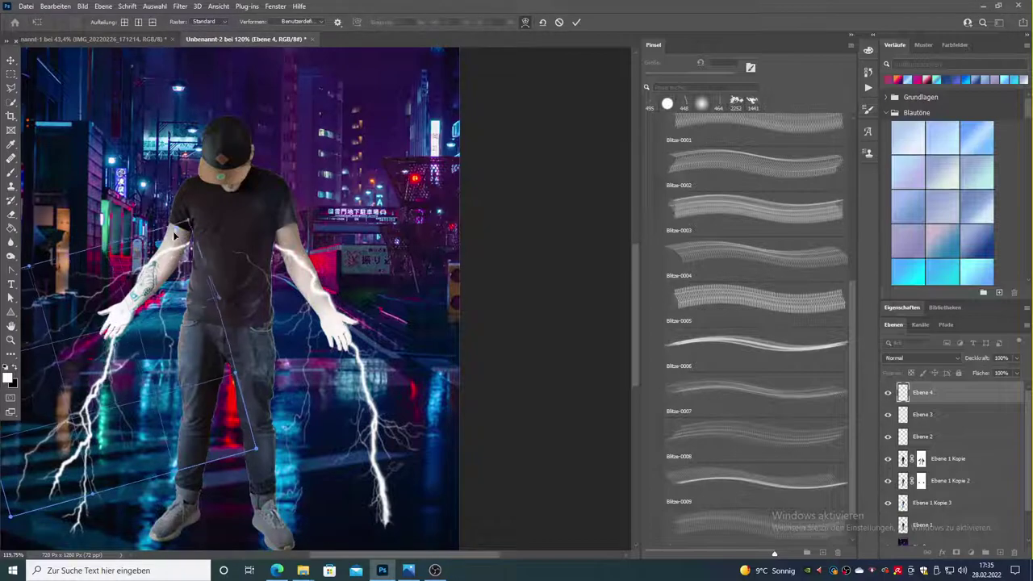
mouse_move(174, 234)
left_mouse_down()
mouse_move(157, 296)
mouse_move(82, 436)
mouse_move(238, 329)
left_mouse_up()
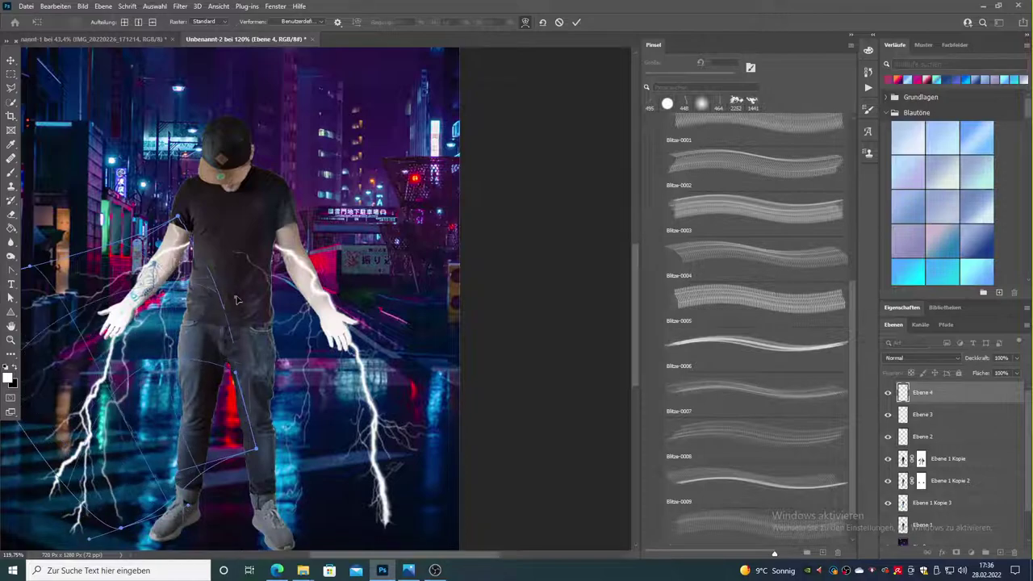
key("Return")
Step: Erase the stroke's overlap on the arm and zoom back to the whole composite
key("e")
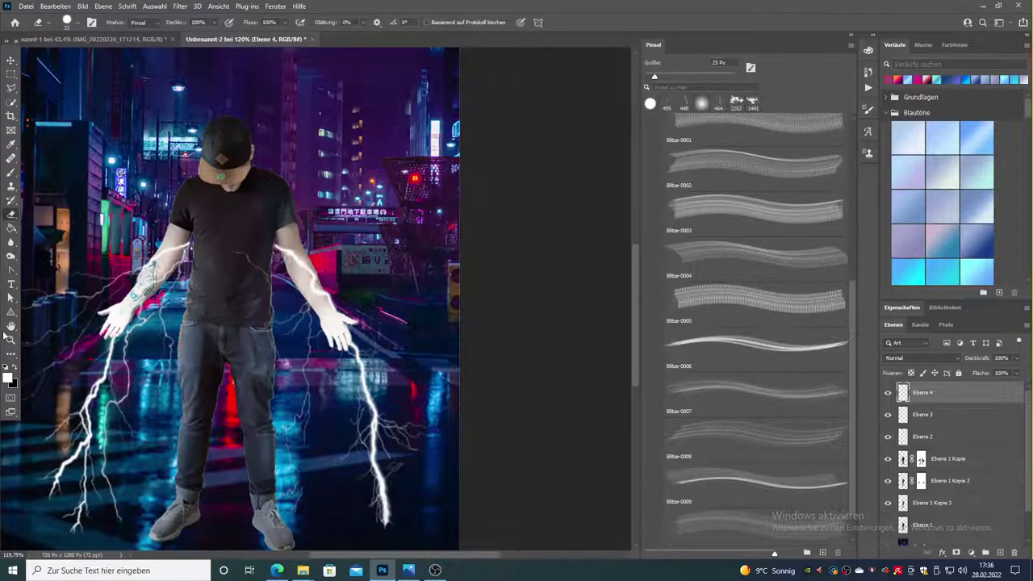
scroll(213, 242, "up", 5)
left_click(10, 338)
key("ctrl+0")
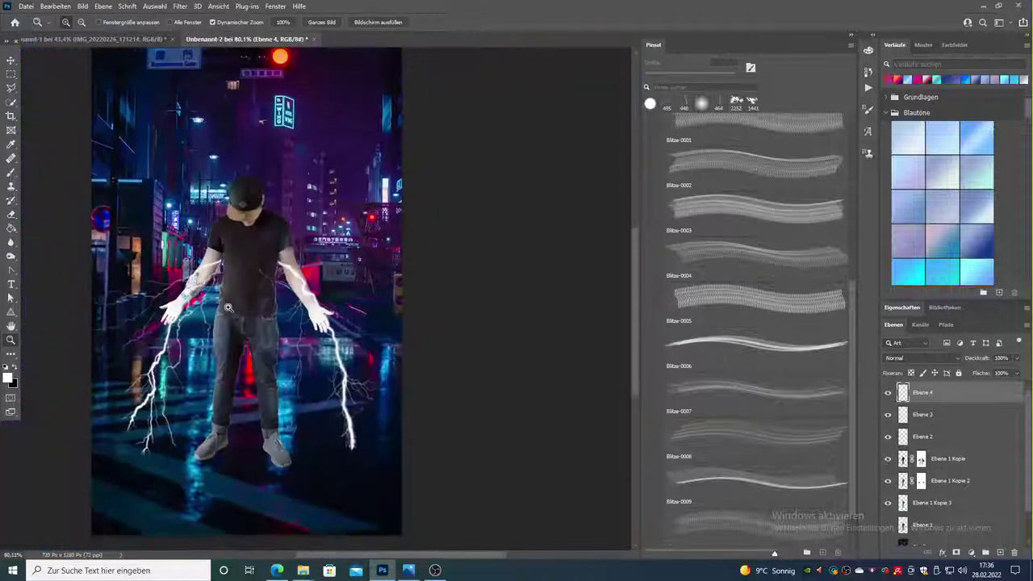
Step: Stamp a Blitze-0009 stroke on a new layer and place it by the right-side hand
key("b")
left_click(40, 22)
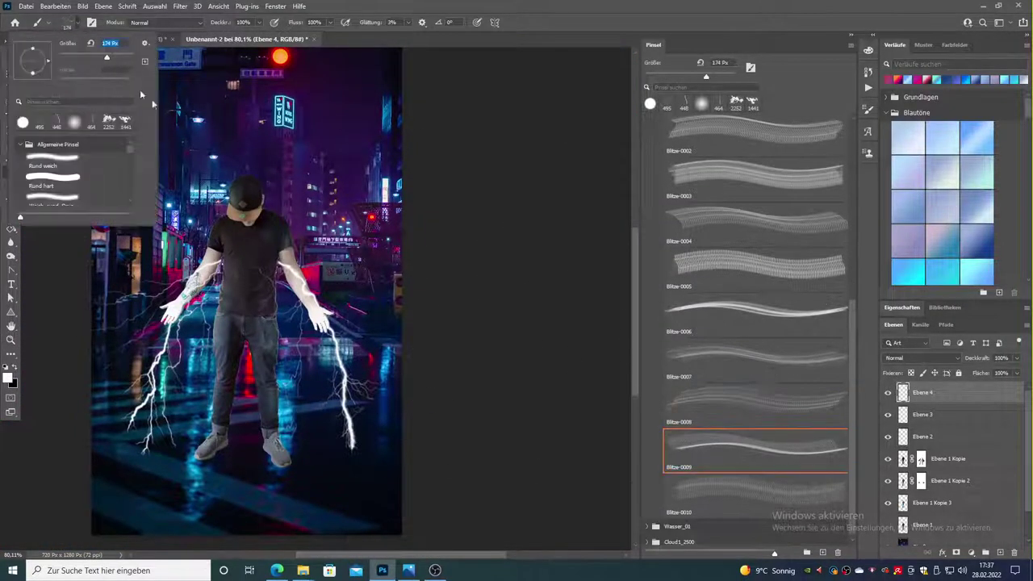
left_click(998, 553)
left_click(306, 339)
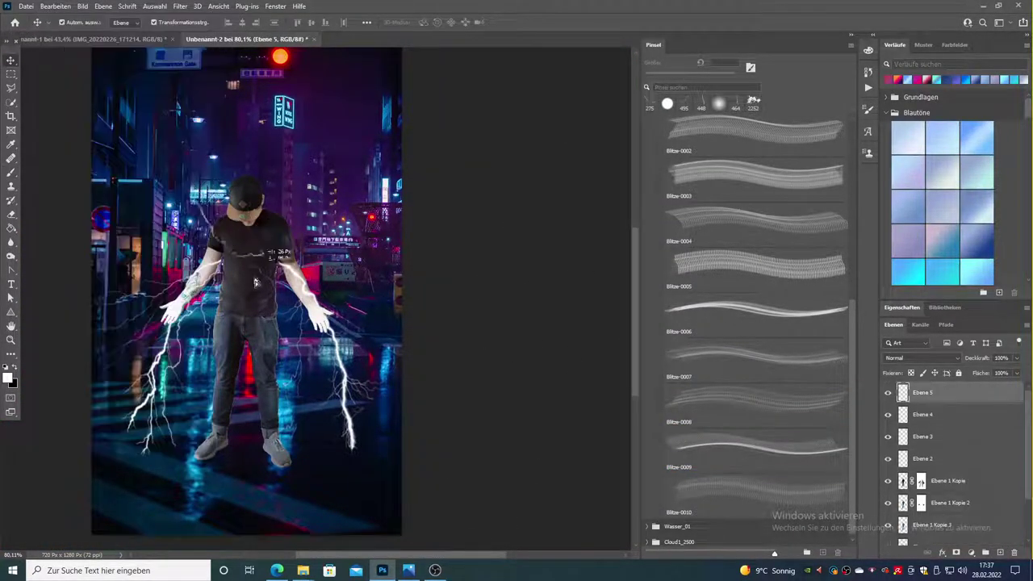
key("ctrl+t")
left_click_drag(283, 342, 293, 339)
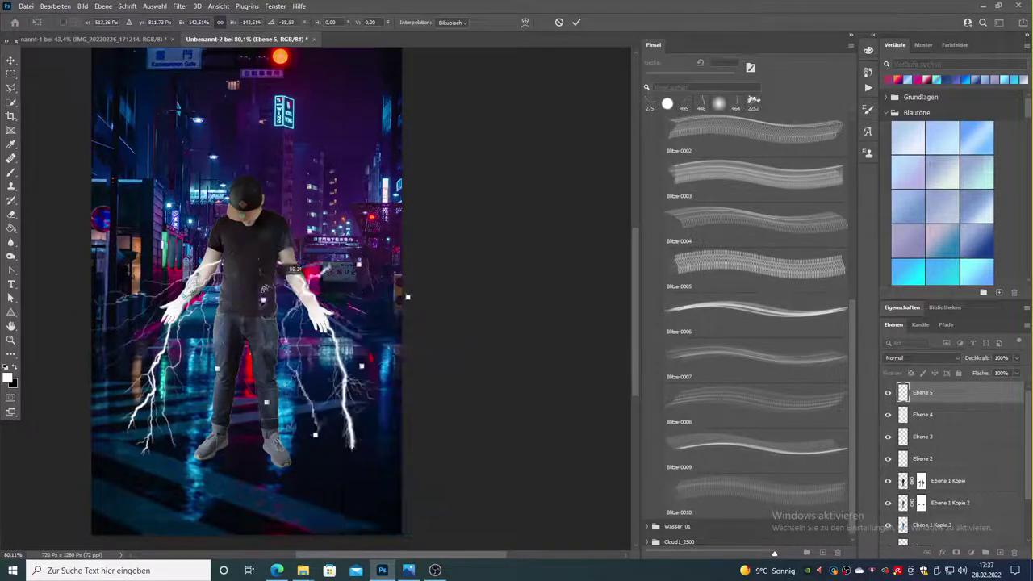
Step: Warp the right-side Blitze-0009 stroke, apply it, and start erasing its overlap
left_click(54, 6)
left_click(242, 338)
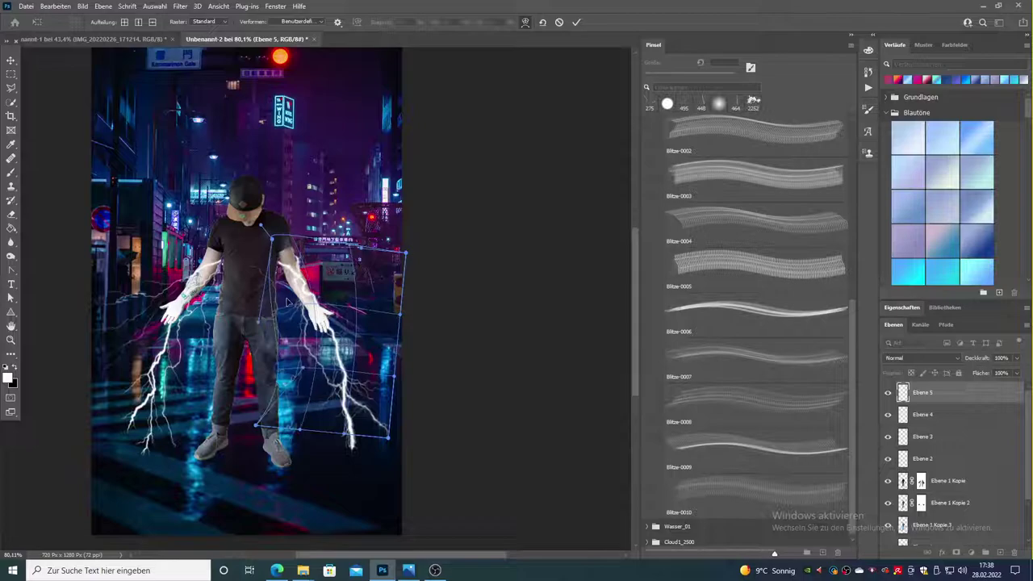
key("Return")
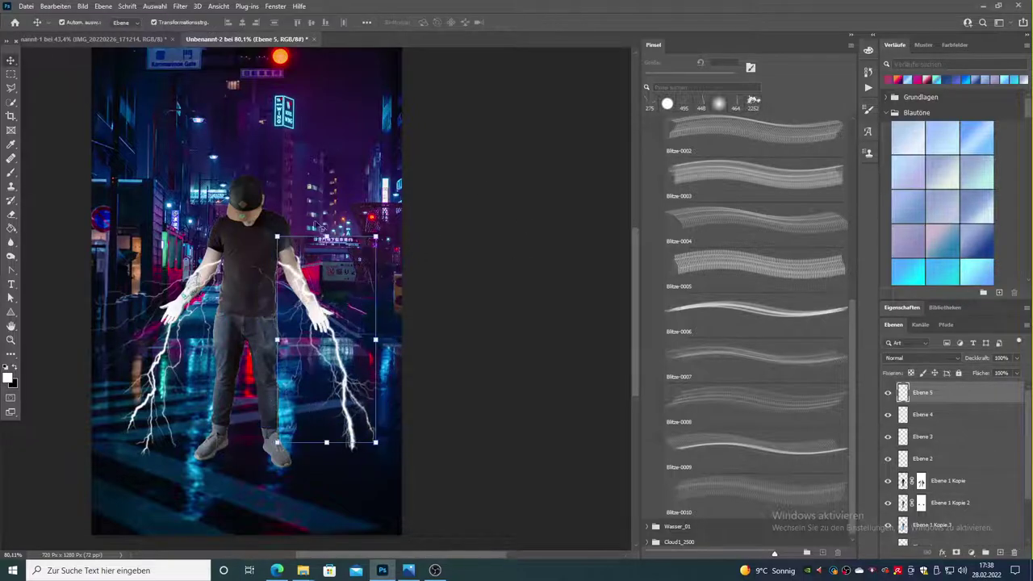
left_click(55, 6)
scroll(306, 289, "up", 5)
Step: Fit the whole image on screen and ready the Blitze-0010 brush on a new layer
key("e")
key("ctrl+0")
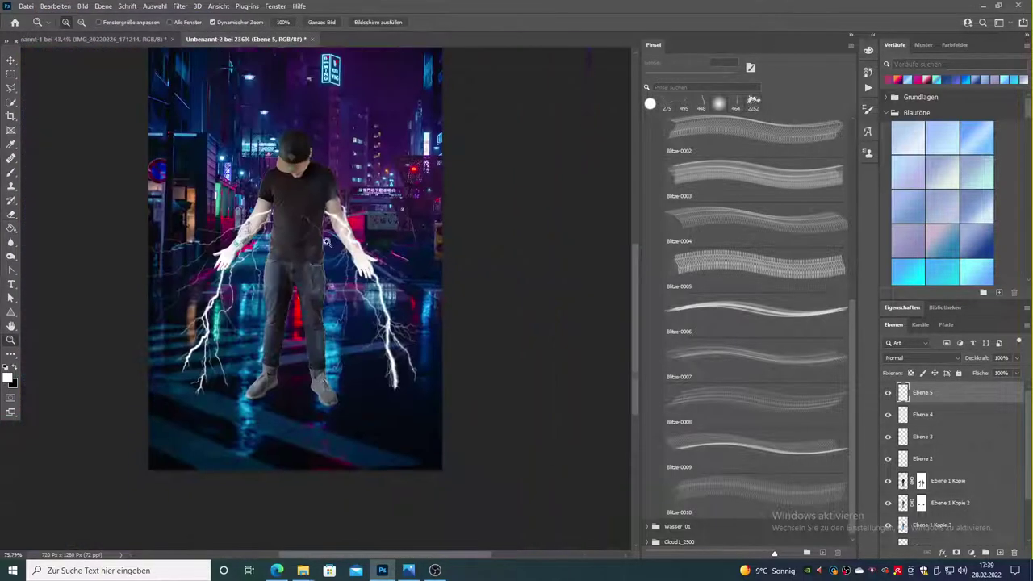
key("b")
left_click(754, 488)
left_click(1001, 553)
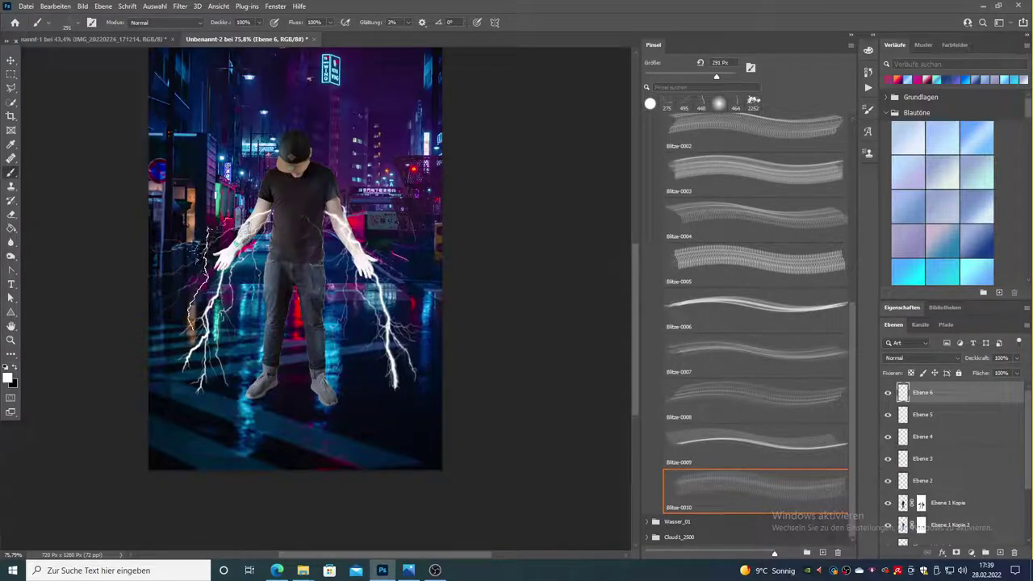
Step: Narrow the Blitze-0010 bolt, place it beside the left hand and warp it up and left
left_click(55, 6)
left_click(77, 232)
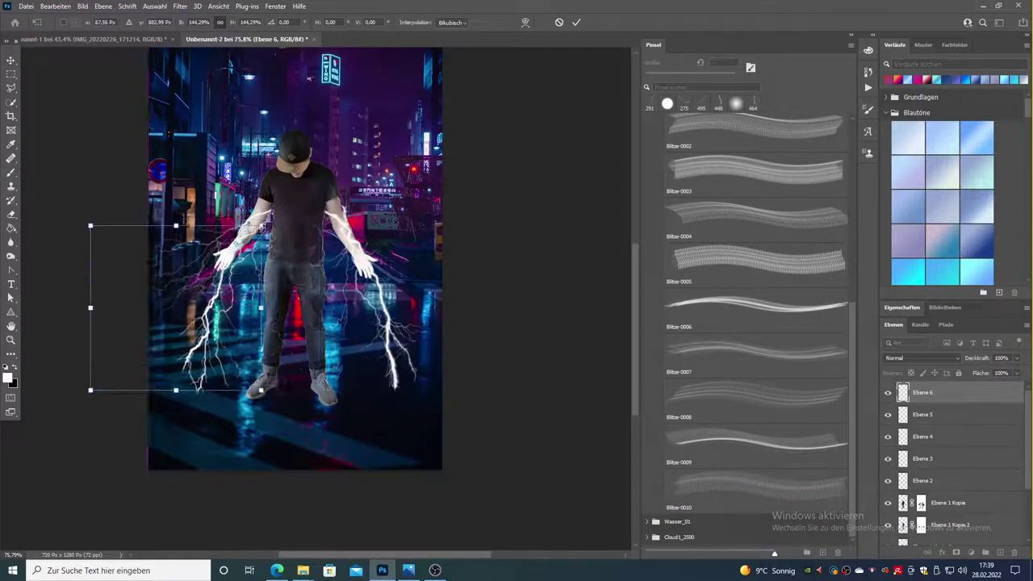
left_click(54, 6)
left_click(267, 292)
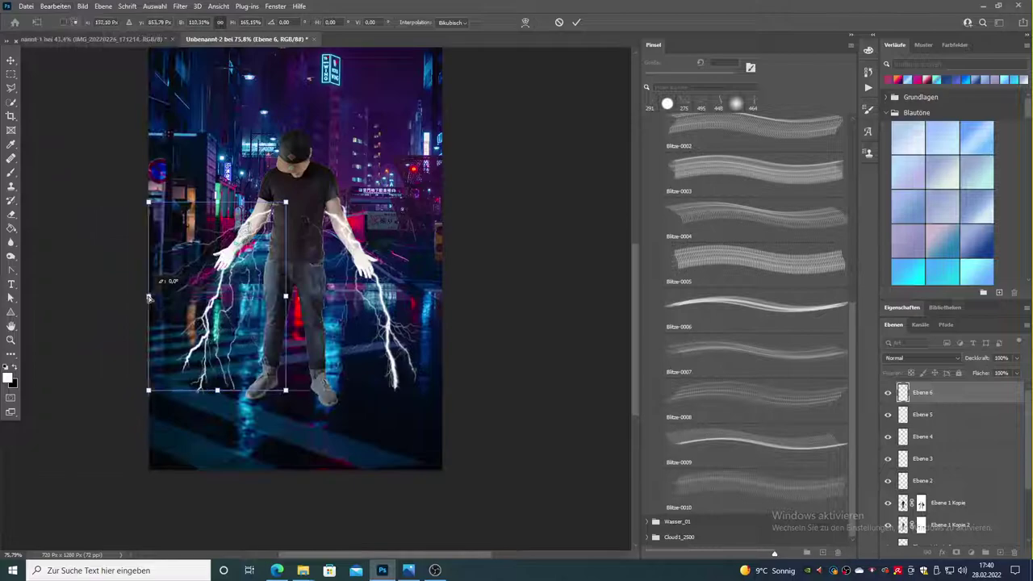
left_click(55, 6)
left_click(258, 323)
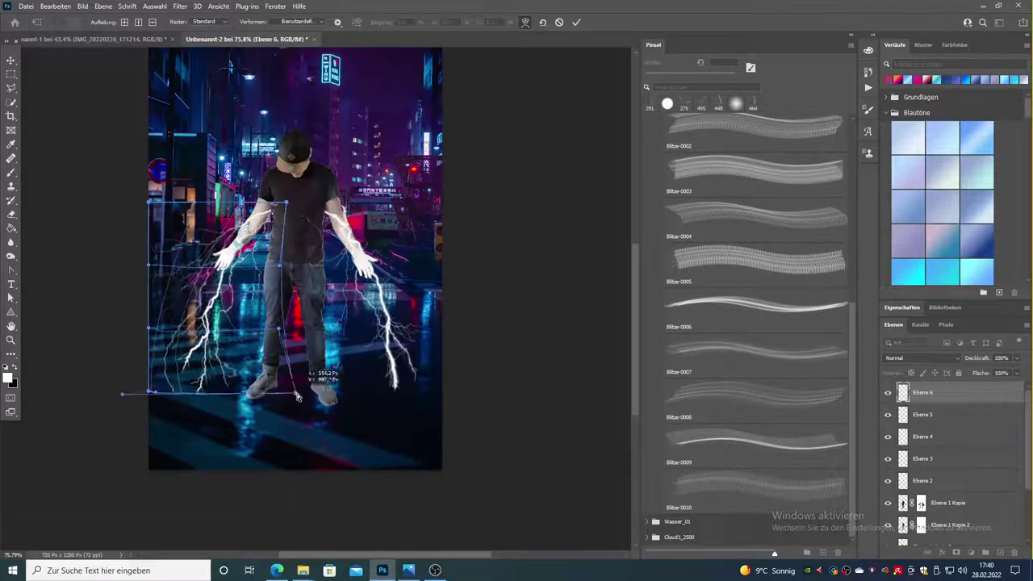
left_click_drag(195, 291, 170, 247)
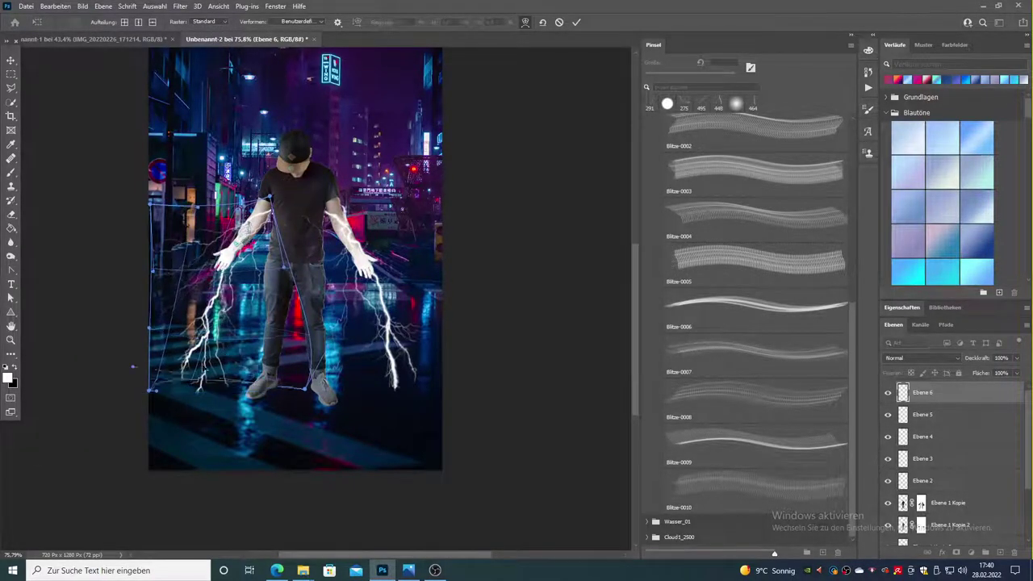
mouse_move(210, 347)
left_mouse_down()
mouse_move(253, 355)
mouse_move(175, 340)
left_mouse_up()
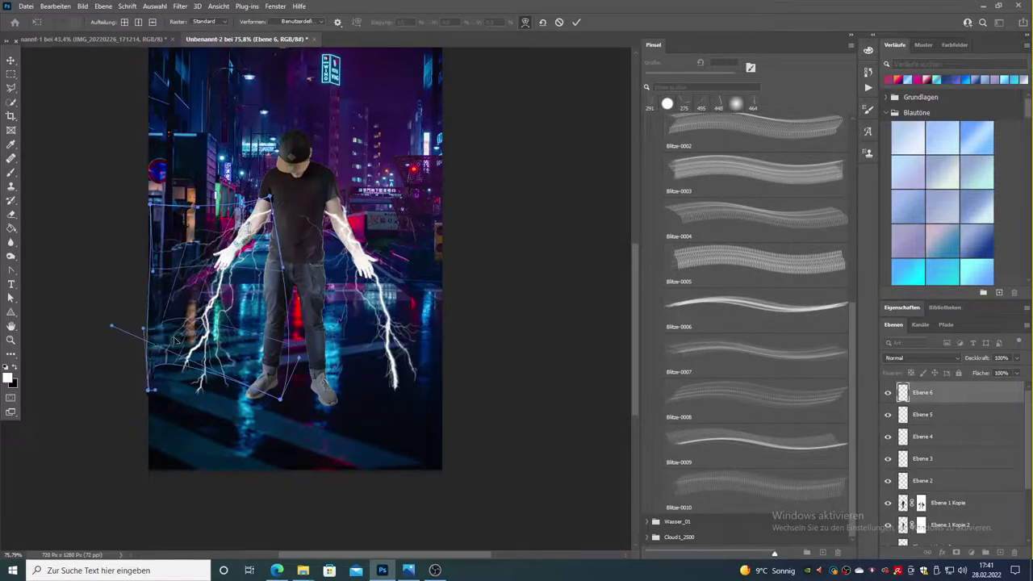
key("Return")
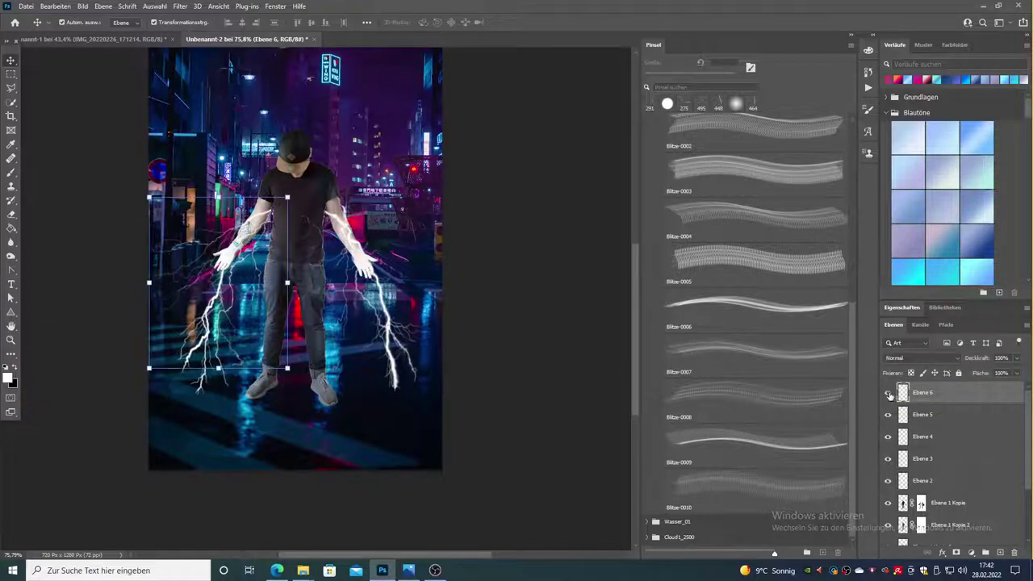
Step: Add a large Blitze-0006 bolt on a new layer, bent down along the right side
left_click(11, 172)
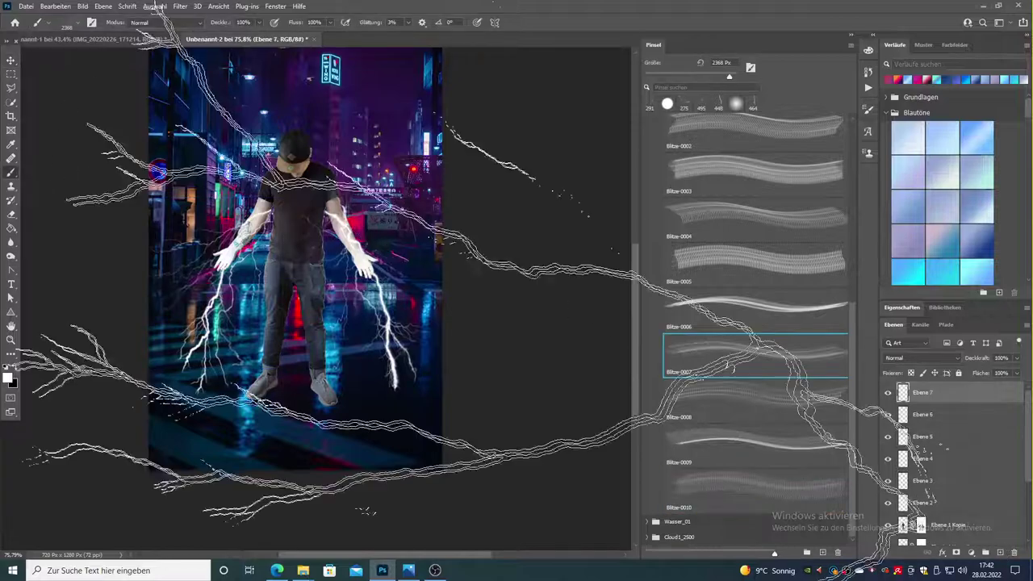
left_click(755, 307)
left_click(353, 215)
left_click(11, 61)
left_click_drag(397, 251, 383, 266)
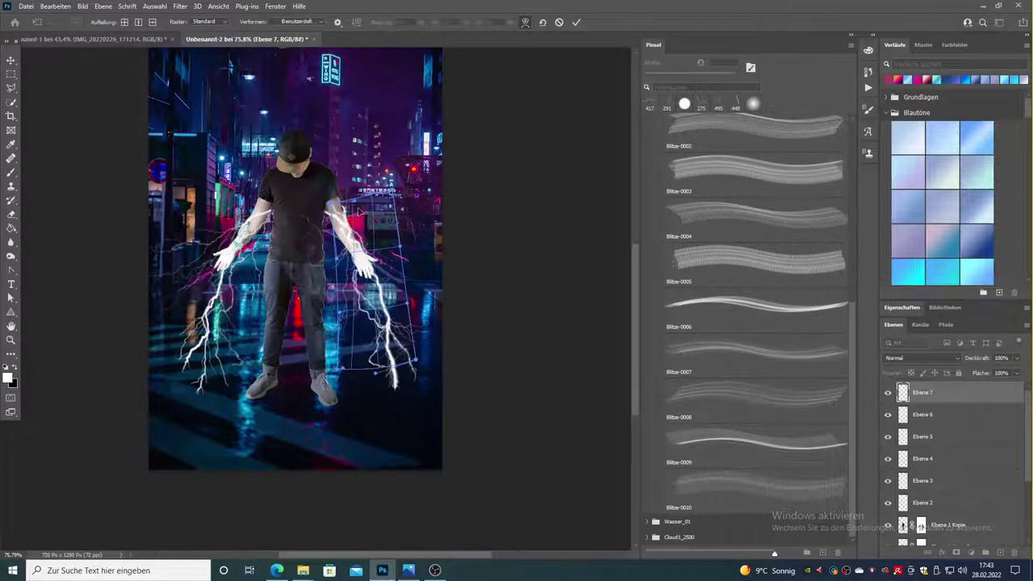
key("Return")
left_click(754, 396)
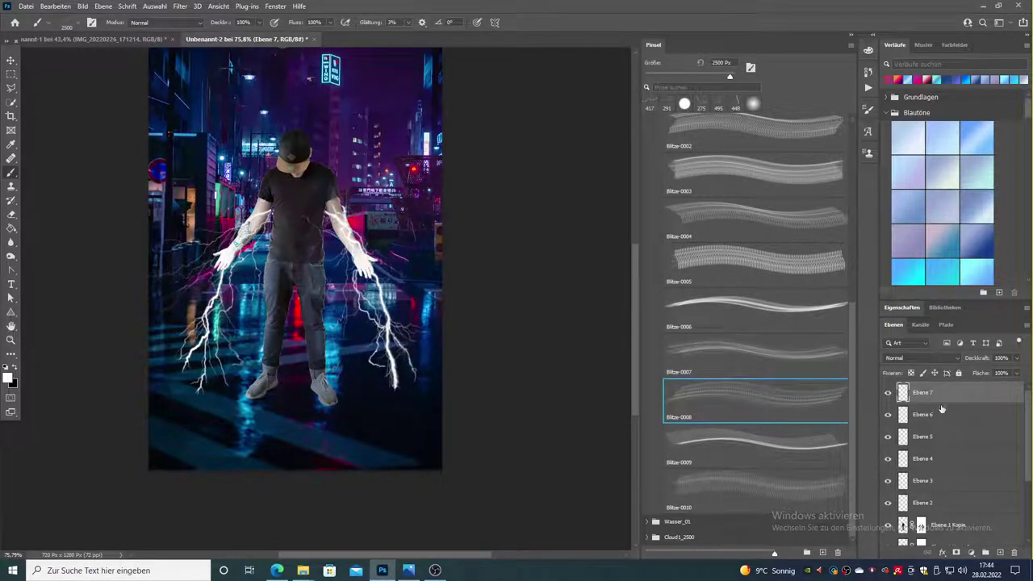
Step: Group the lightning layers into Gruppe 1 and start an outer glow, adjusting opacity, spread and size
left_click(985, 554)
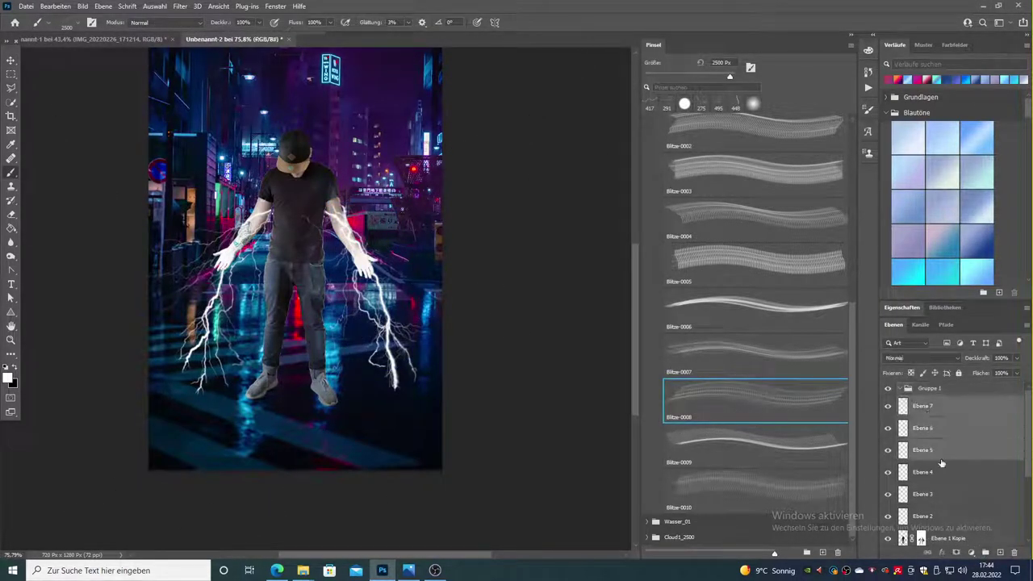
double_click(971, 394)
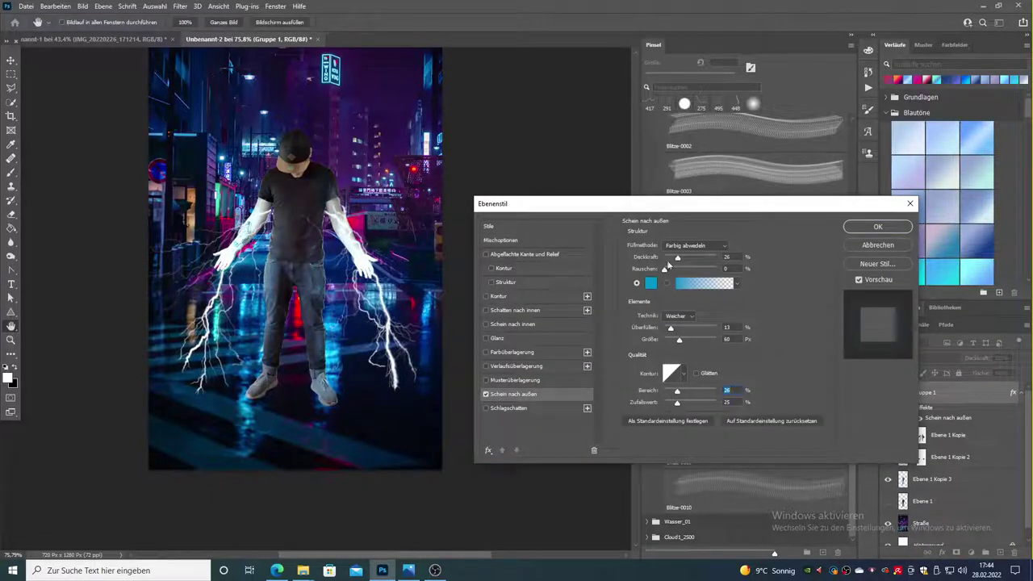
left_click_drag(677, 257, 715, 257)
left_click_drag(670, 328, 665, 328)
left_click_drag(679, 339, 670, 338)
left_click_drag(677, 391, 701, 391)
left_click_drag(665, 328, 667, 329)
Step: Set the cyan glow's blending to Aufhellen and finalize it at 68% opacity and 32 px size
left_click(694, 246)
left_click(699, 260)
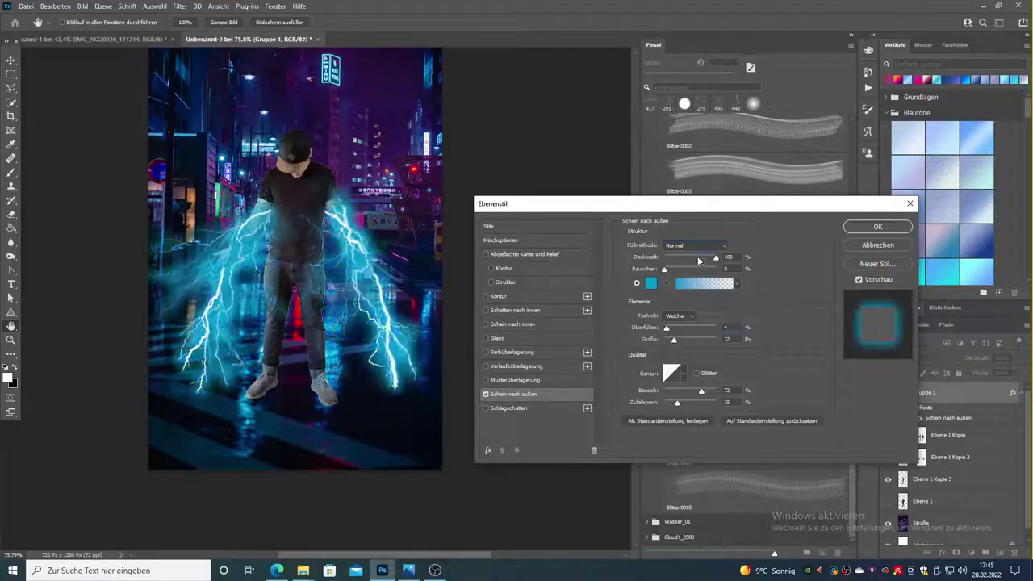
left_click(682, 324)
left_click_drag(702, 391, 711, 392)
left_click_drag(715, 256, 703, 257)
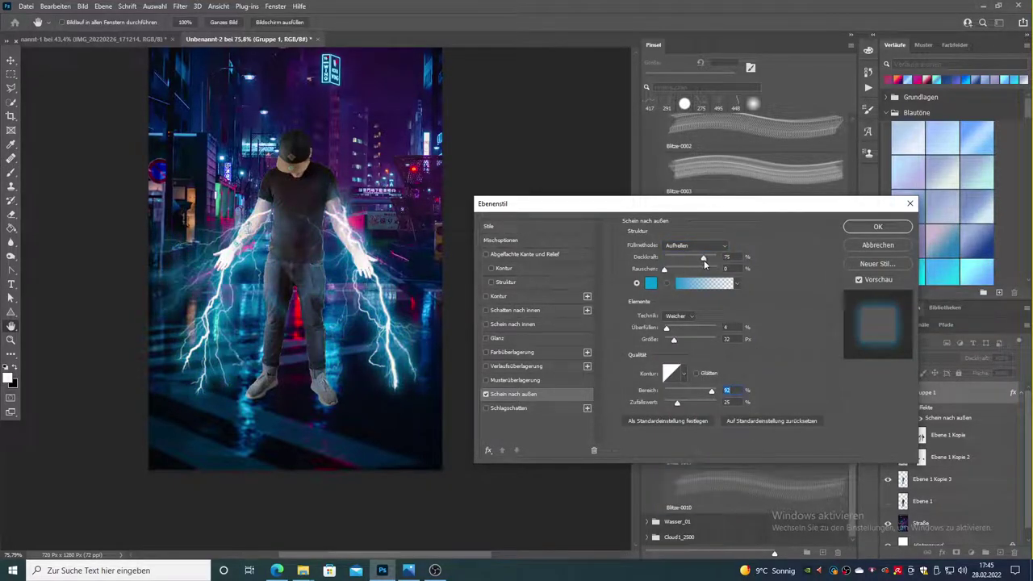
left_click_drag(667, 327, 673, 339)
left_click_drag(711, 391, 702, 391)
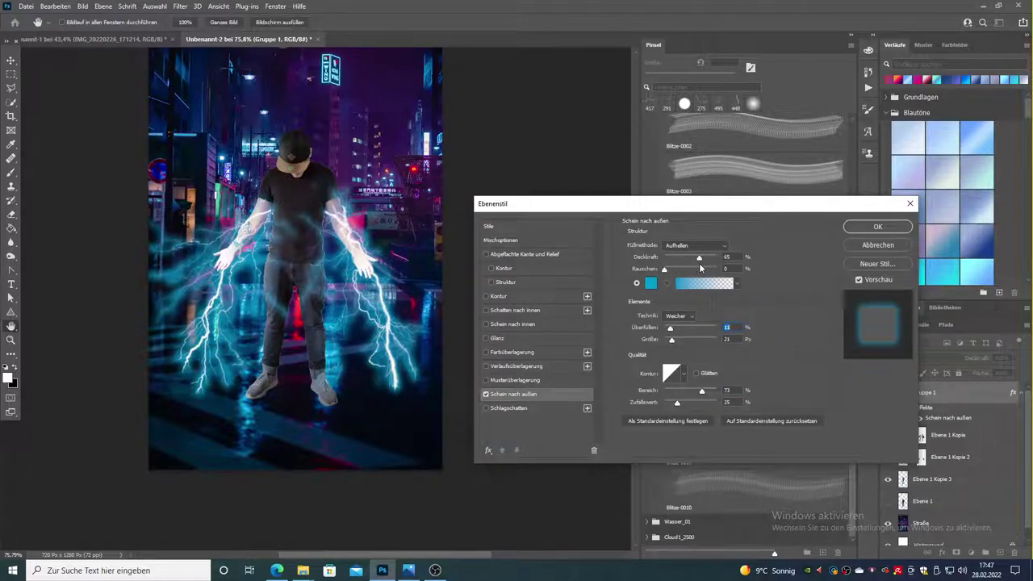
left_click_drag(673, 339, 675, 344)
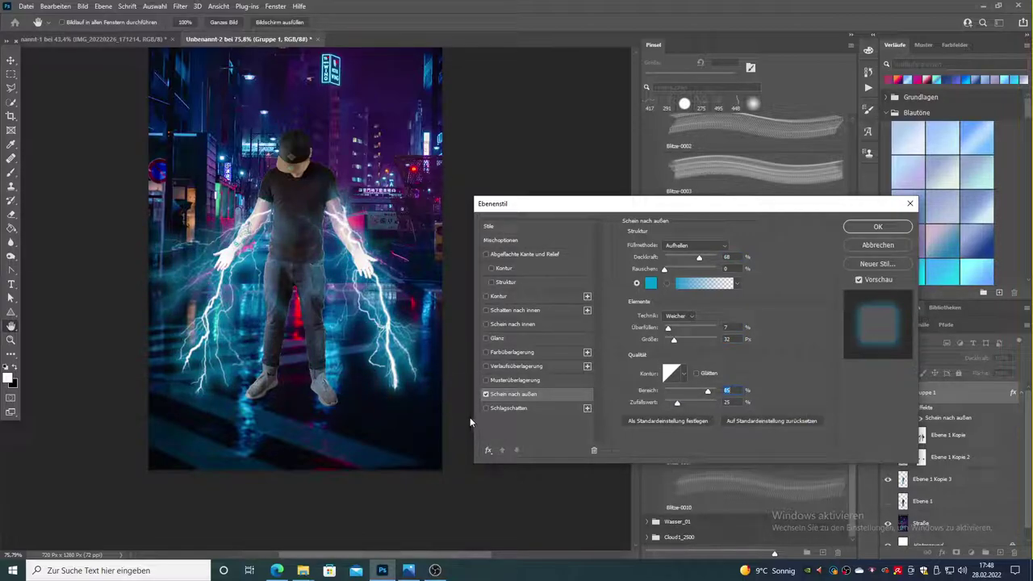
key("Return")
left_click(11, 339)
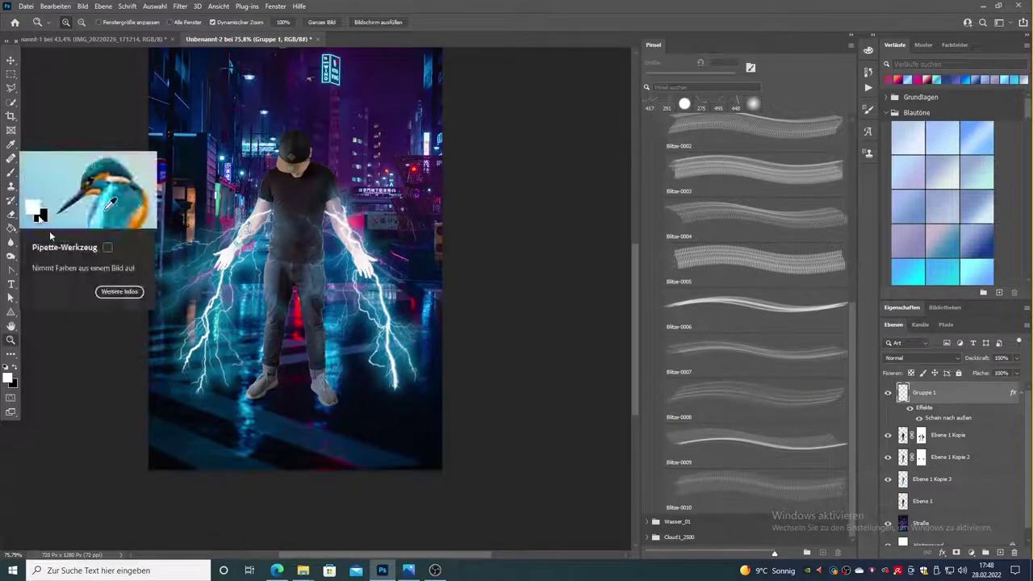
Step: Stamp a small lightning bolt on a new layer, then rotate and warp it toward the lower left
left_click_drag(242, 242, 291, 242)
left_click(755, 396)
left_click(1000, 553)
left_click(71, 22)
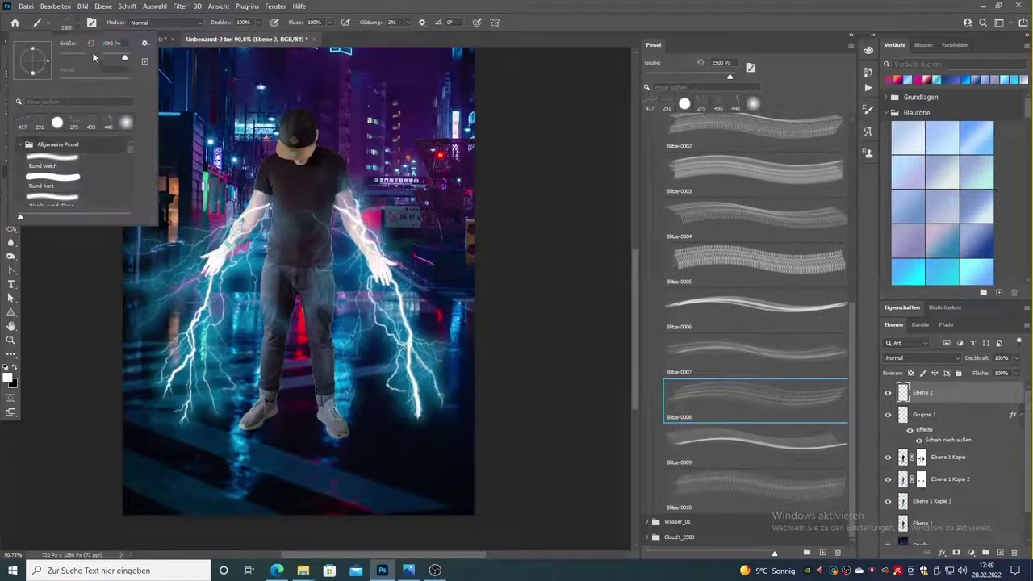
left_click_drag(93, 57, 89, 58)
left_click(55, 5)
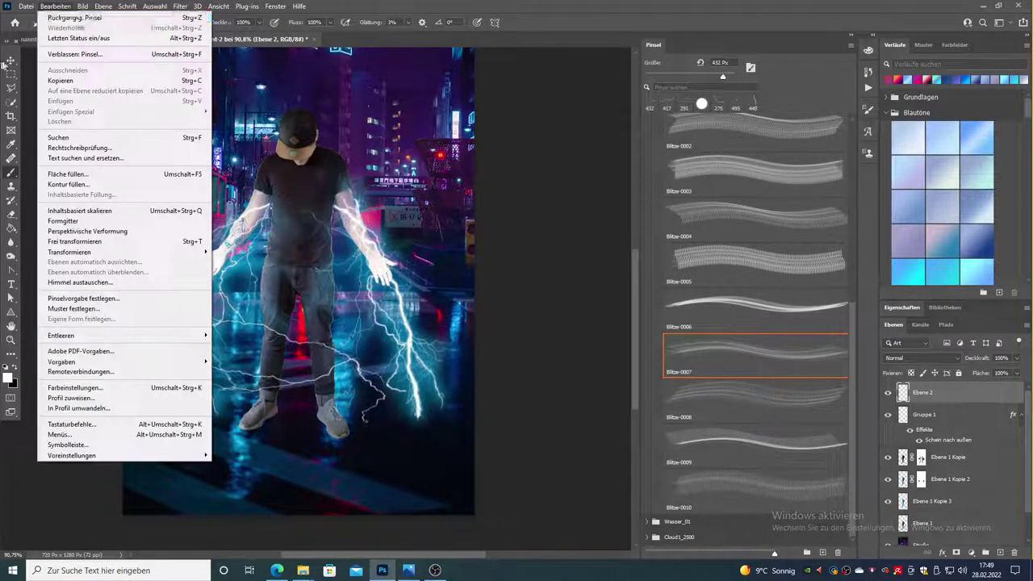
left_click(69, 266)
left_click_drag(391, 424, 343, 309)
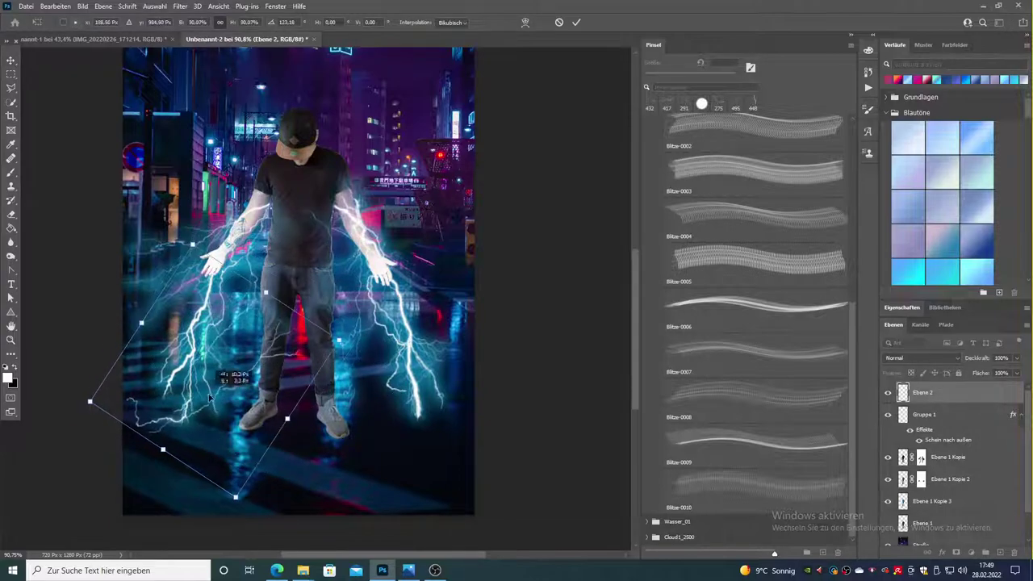
left_click(54, 5)
left_click(242, 327)
mouse_move(184, 430)
left_mouse_down()
mouse_move(162, 454)
mouse_move(170, 420)
mouse_move(140, 390)
left_mouse_up()
key("Return")
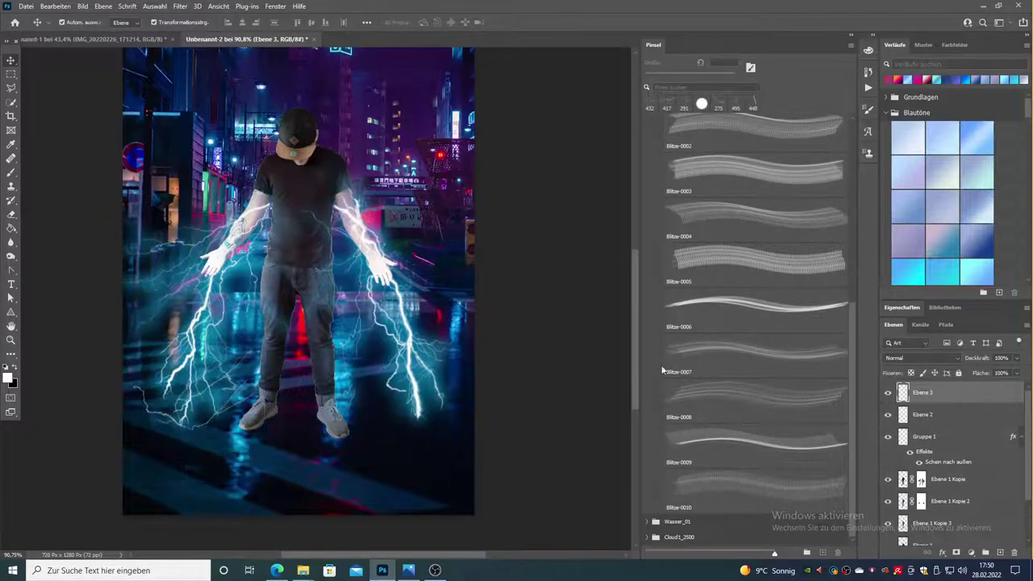
Step: Stamp a Blitze-0002 bolt beside the right leg and warp it toward the right foot
left_click(32, 21)
left_click(755, 129)
left_click(32, 21)
left_click(319, 306)
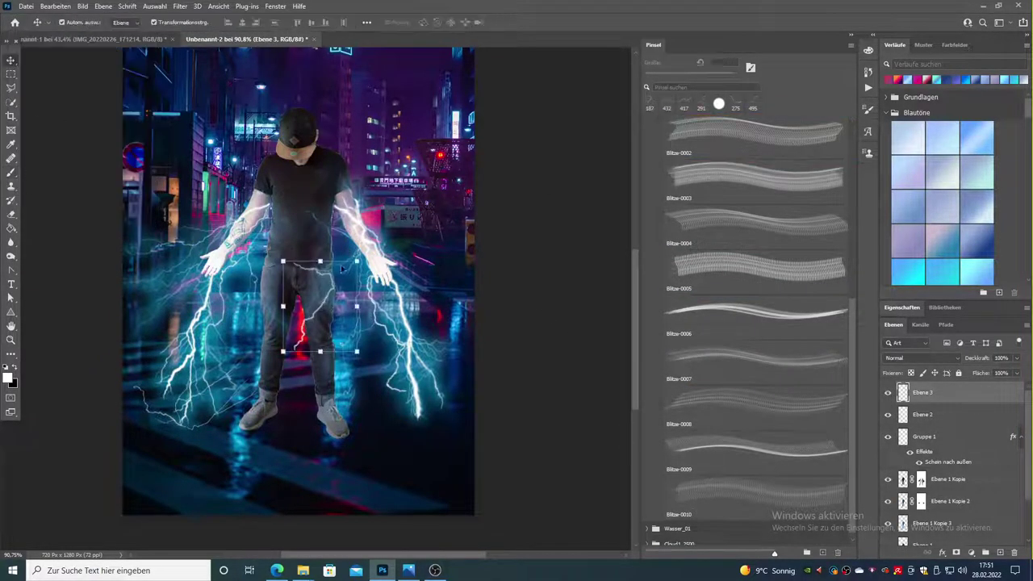
key("ctrl+t")
mouse_move(318, 307)
left_mouse_down()
mouse_move(391, 419)
mouse_move(371, 347)
left_mouse_up()
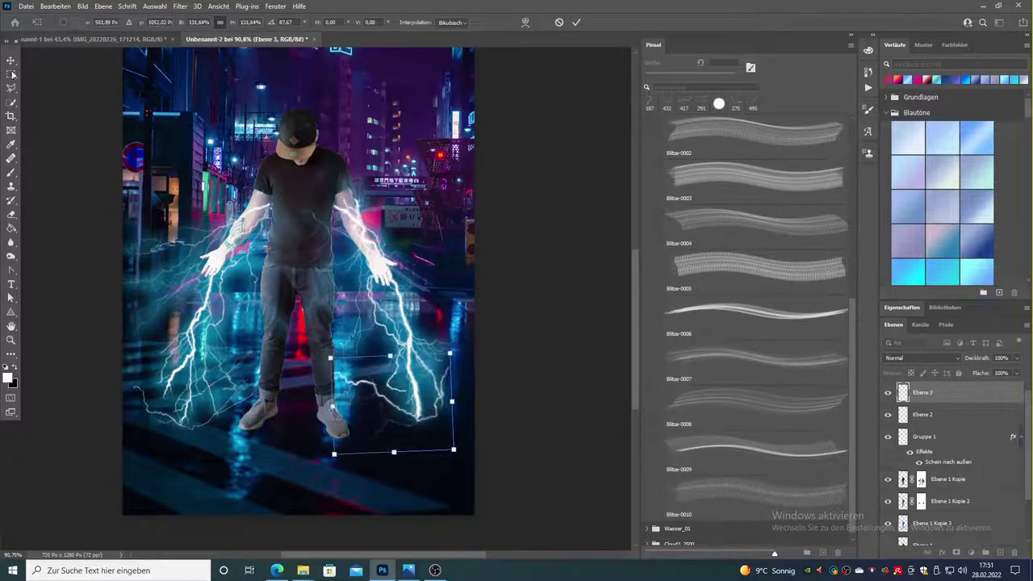
right_click(371, 347)
left_click_drag(348, 442, 334, 454)
left_click_drag(449, 400, 448, 414)
mouse_move(403, 450)
left_mouse_down()
mouse_move(415, 480)
mouse_move(449, 393)
left_mouse_up()
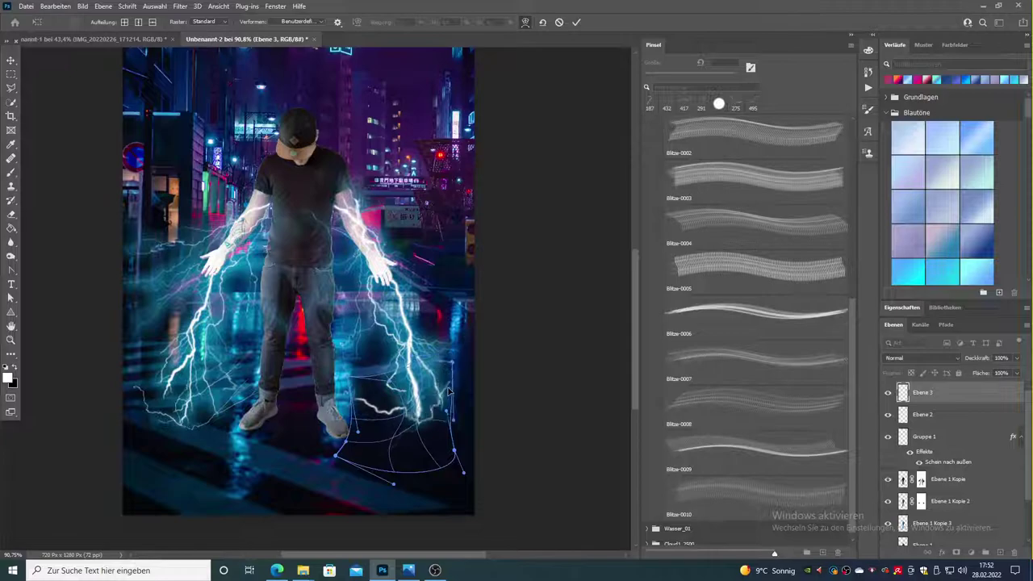
left_click_drag(433, 439, 418, 415)
key("Return")
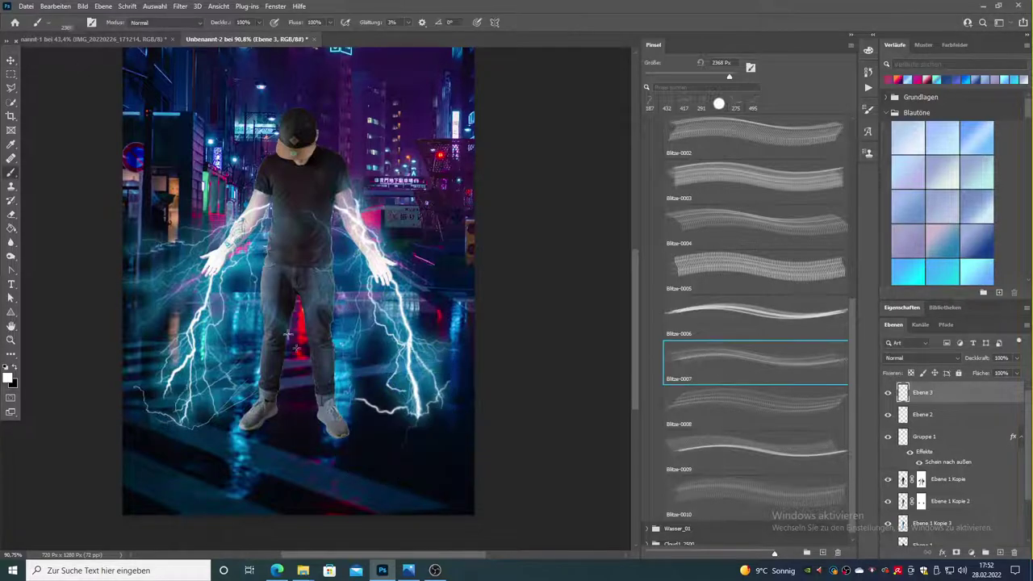
Step: Stamp a Blitze-0004 bolt at the lower left and warp it along the street
key("b")
scroll(755, 322, "up", 3)
left_click(69, 22)
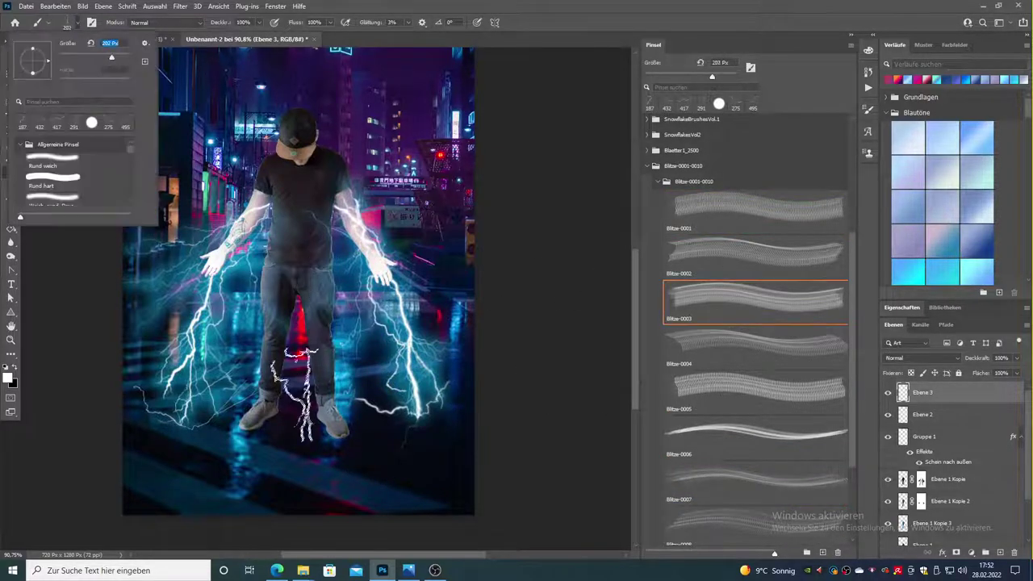
left_click(699, 331)
left_click(178, 427)
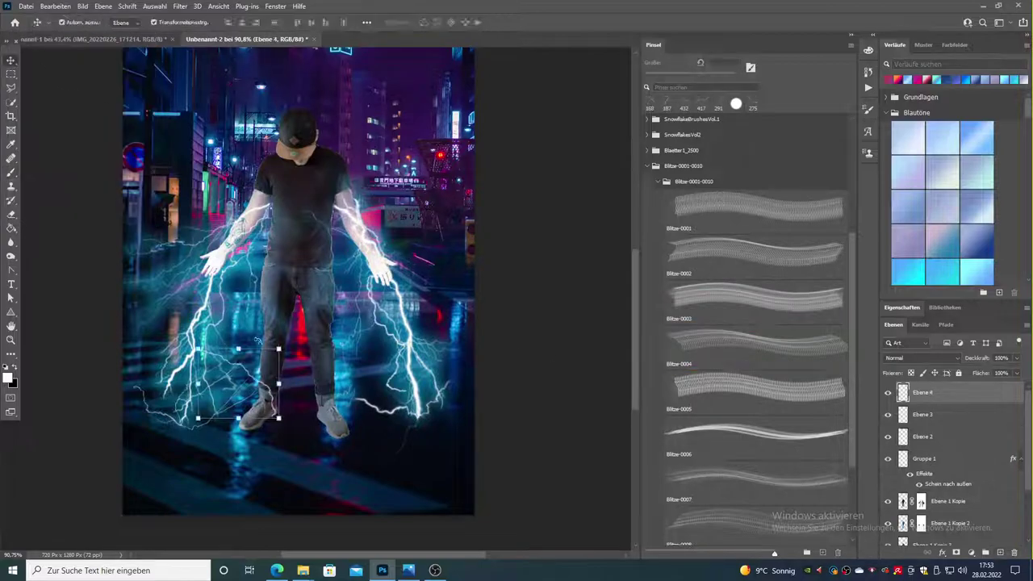
key("ctrl+t")
left_click(55, 5)
left_click_drag(132, 442, 250, 426)
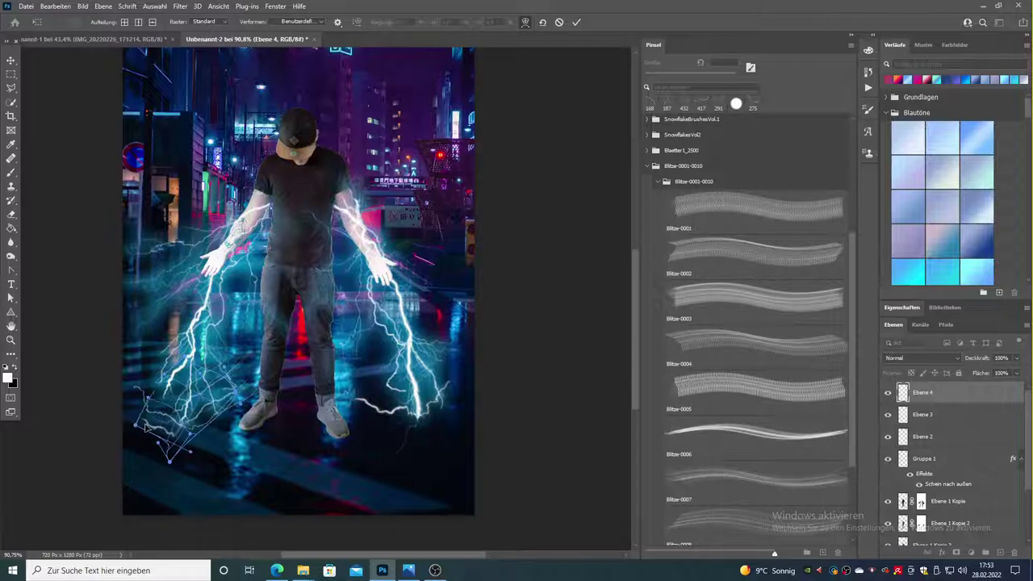
key("Return")
Step: Add a Blitze-0009 bolt on a new layer at the lower right, rotating and warping it
scroll(755, 323, "down", 3)
left_click(754, 440)
left_click(37, 22)
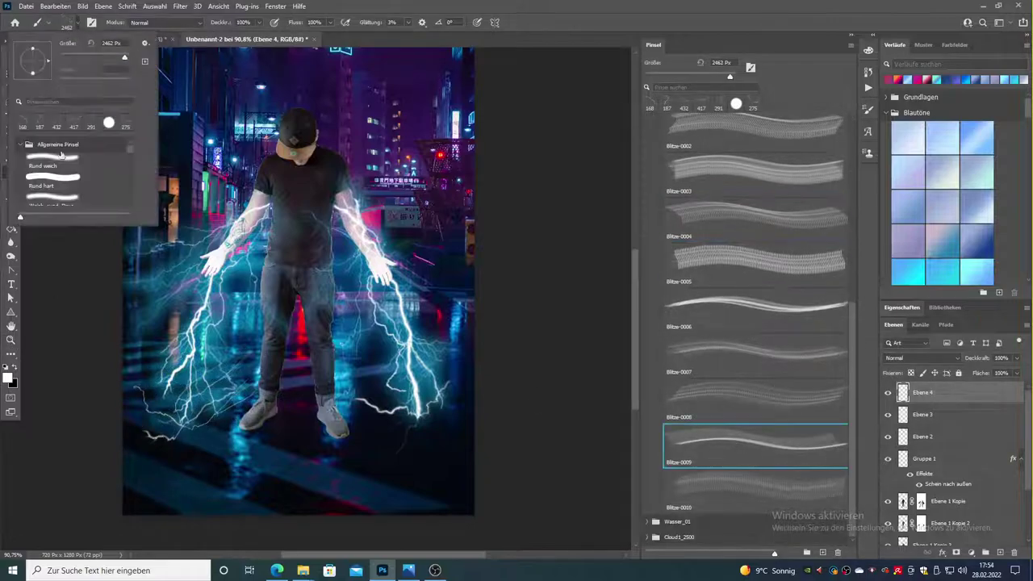
key("Return")
key("ctrl+shift+alt+n")
left_click(395, 388)
key("ctrl+t")
right_click(414, 423)
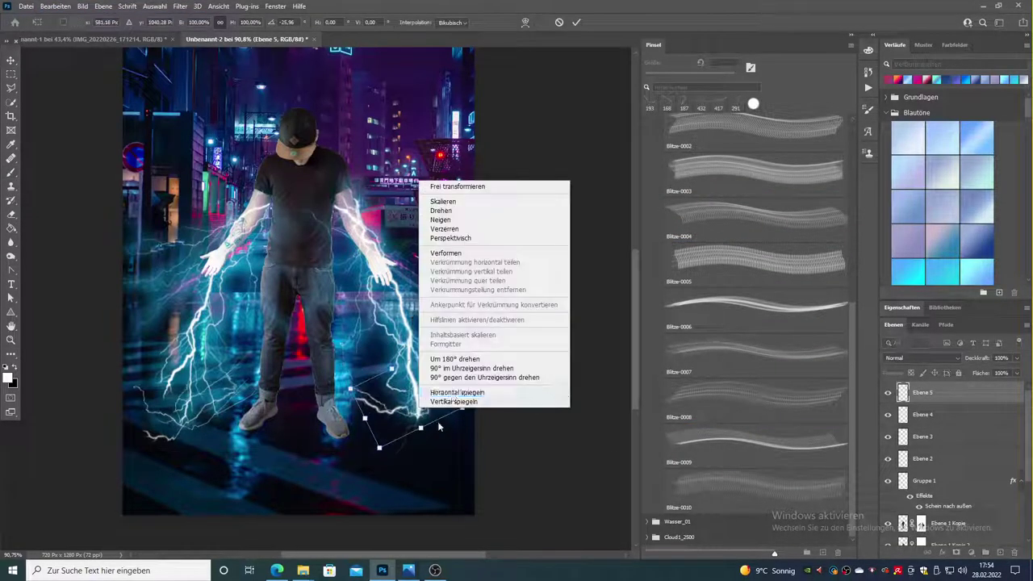
left_click(440, 368)
left_click_drag(441, 368, 460, 404)
left_click(55, 6)
left_click(250, 326)
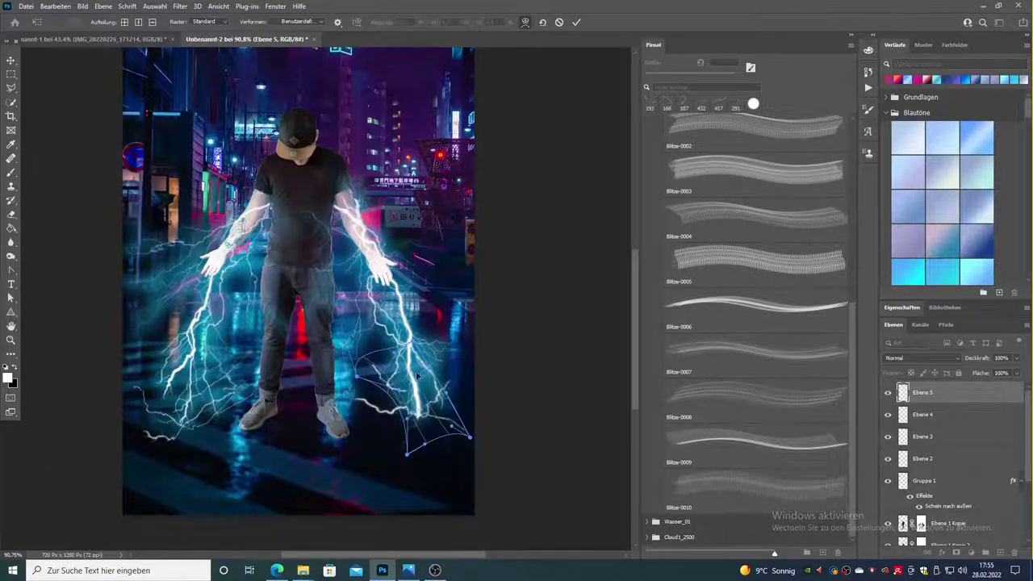
key("Return")
Step: Select the lightning layers Ebene 2–5 and group them
key("v")
left_click(923, 392)
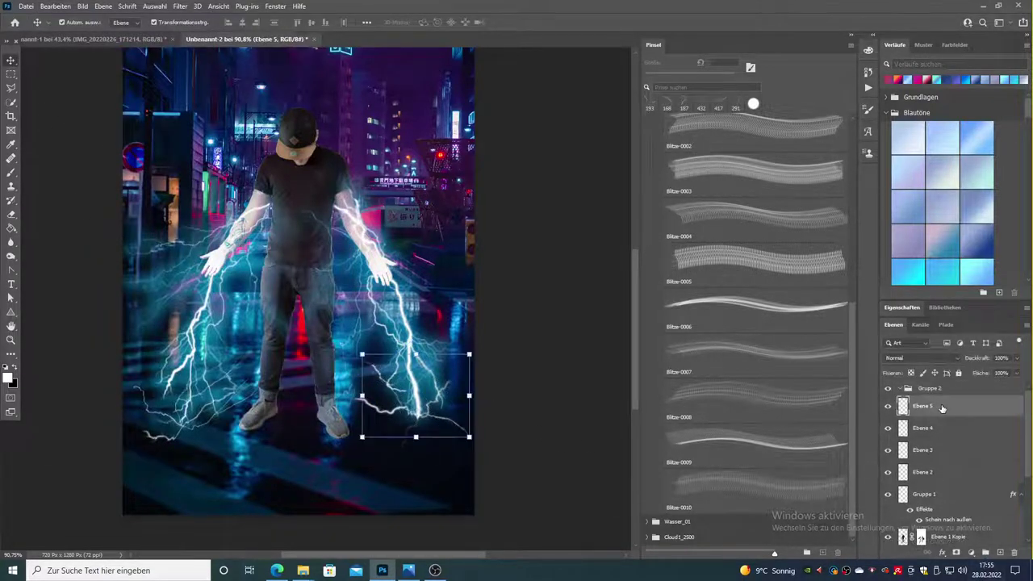
left_click(922, 459, "shift")
Step: Finish Gruppe 2's outer glow and brighten the Straße background with Exposure
key("ctrl+g")
double_click(961, 392)
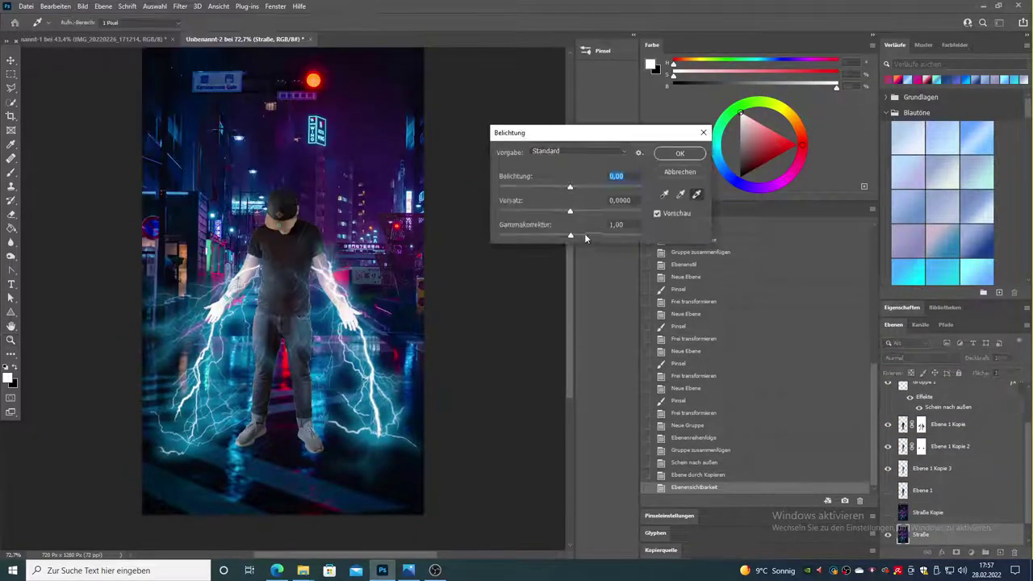
mouse_move(572, 188)
left_mouse_down()
mouse_move(597, 187)
mouse_move(570, 240)
left_mouse_up()
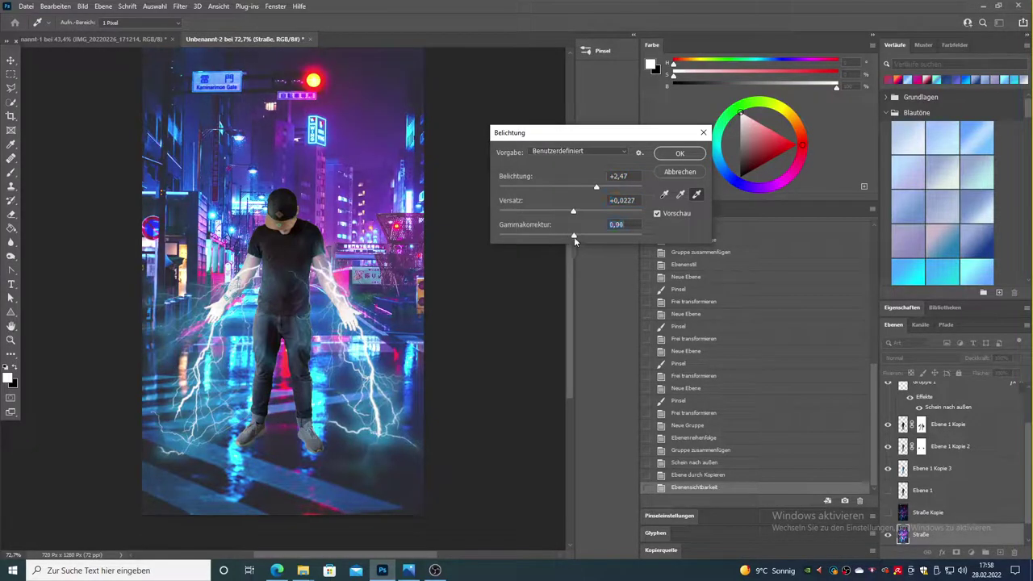
key("Return")
Step: Duplicate Straße and brighten the copy further with a second Exposure adjustment
key("ctrl+j")
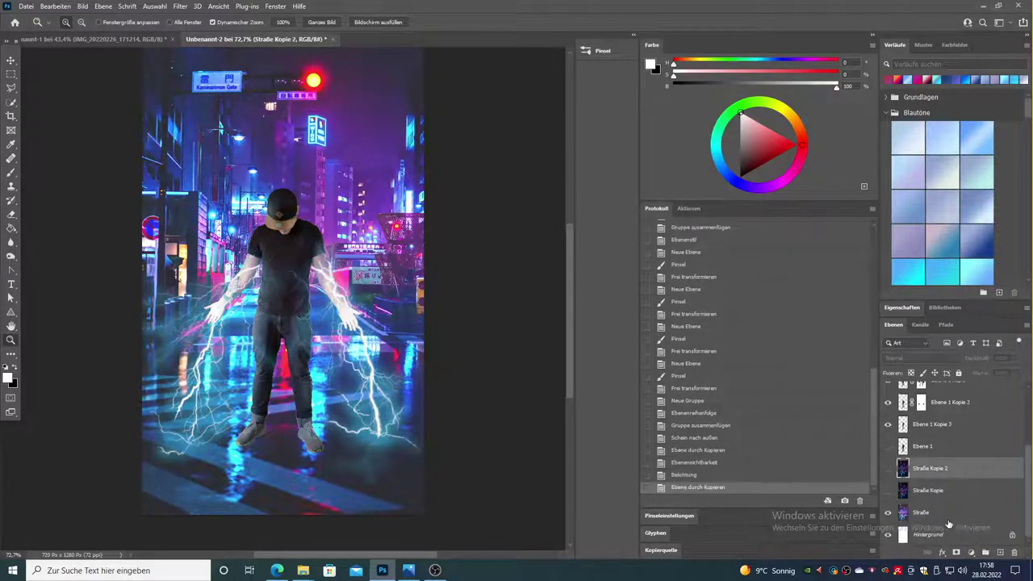
left_click(888, 468)
left_click(82, 6)
left_click(242, 80)
left_click_drag(570, 212, 565, 240)
mouse_move(584, 189)
left_mouse_down()
mouse_move(591, 200)
mouse_move(597, 189)
left_mouse_up()
key("Return")
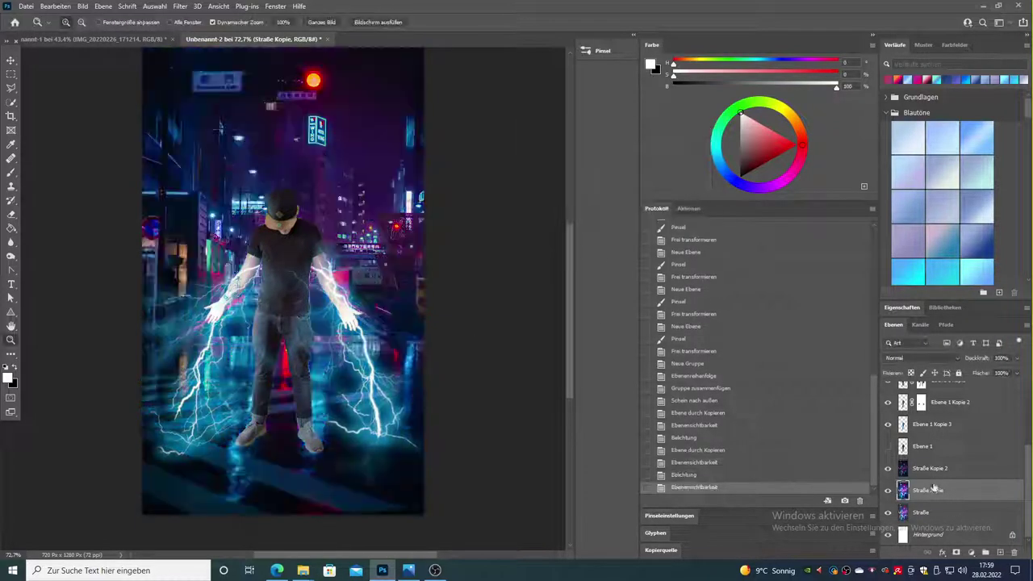
Step: Show the brighter copy, add a layer mask, and paint it black around the man's feet
left_click(888, 468)
left_click(968, 552)
key("b")
left_click(71, 21)
left_click_drag(210, 440, 380, 440)
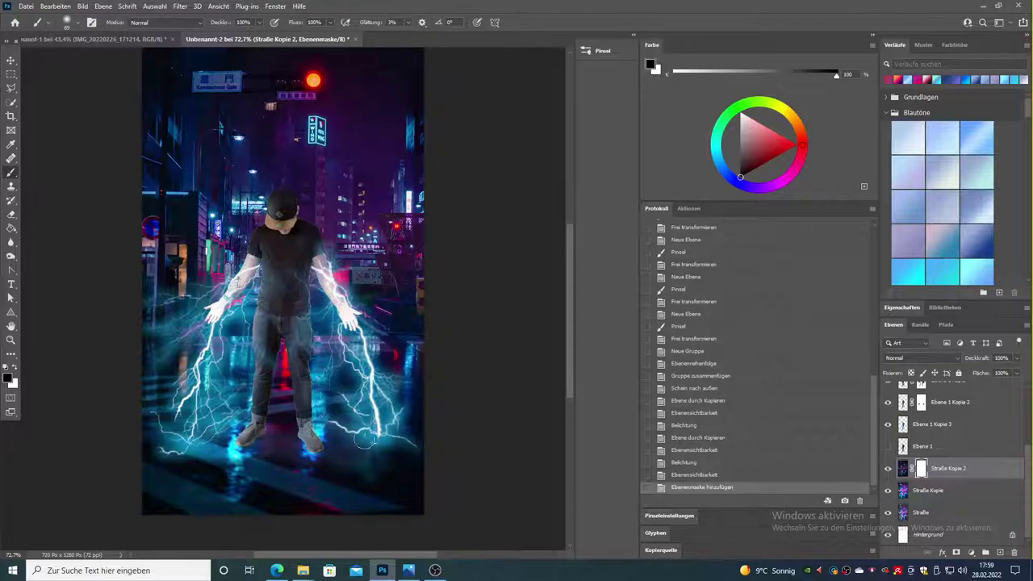
Step: Paint the Straße Kopie mask at 23% opacity, size 108, around the feet, street and lightning
key("2")
key("3")
left_click_drag(319, 452, 387, 441)
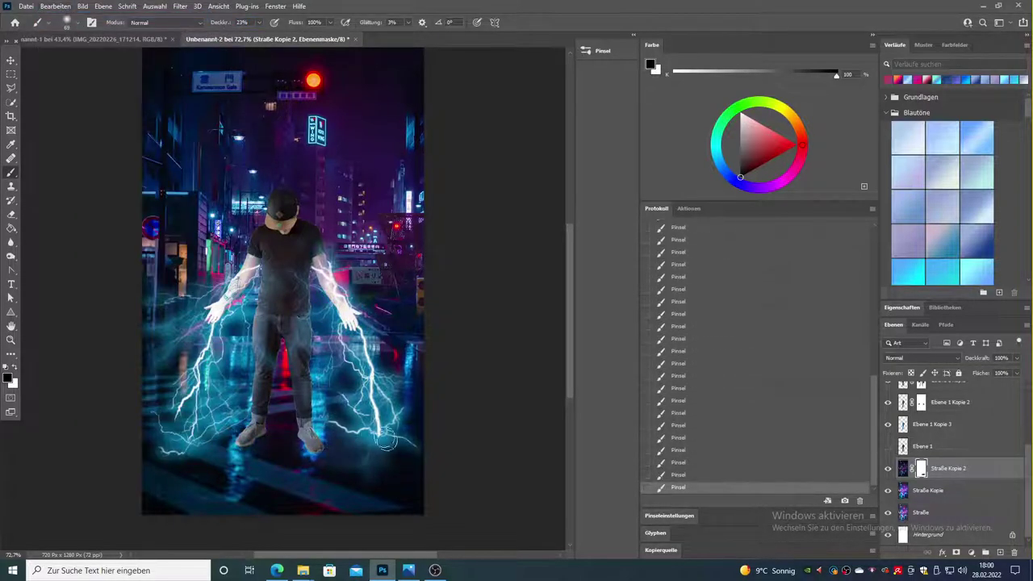
left_click(34, 26)
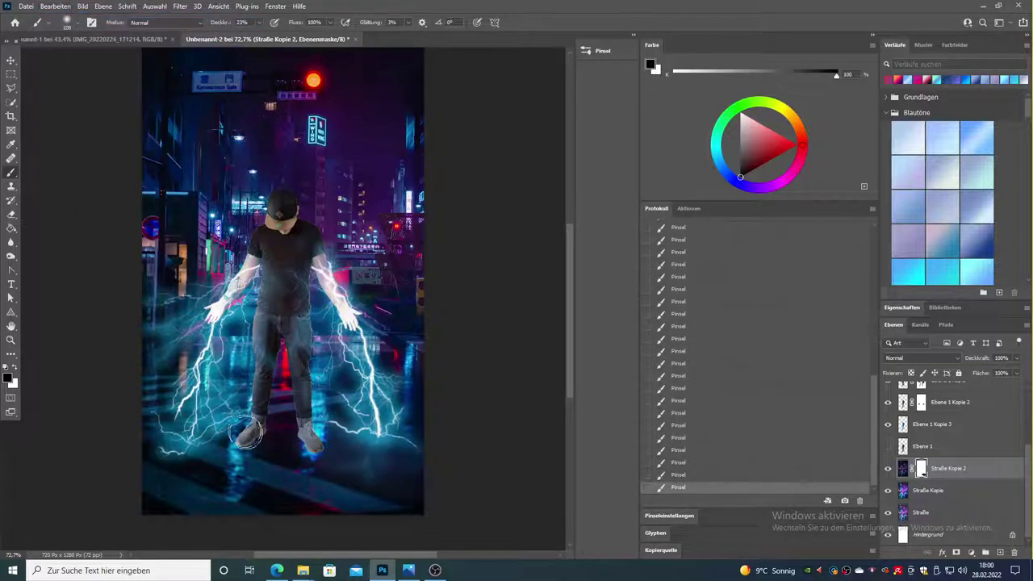
mouse_move(246, 434)
left_mouse_down()
mouse_move(143, 475)
mouse_move(214, 456)
left_mouse_up()
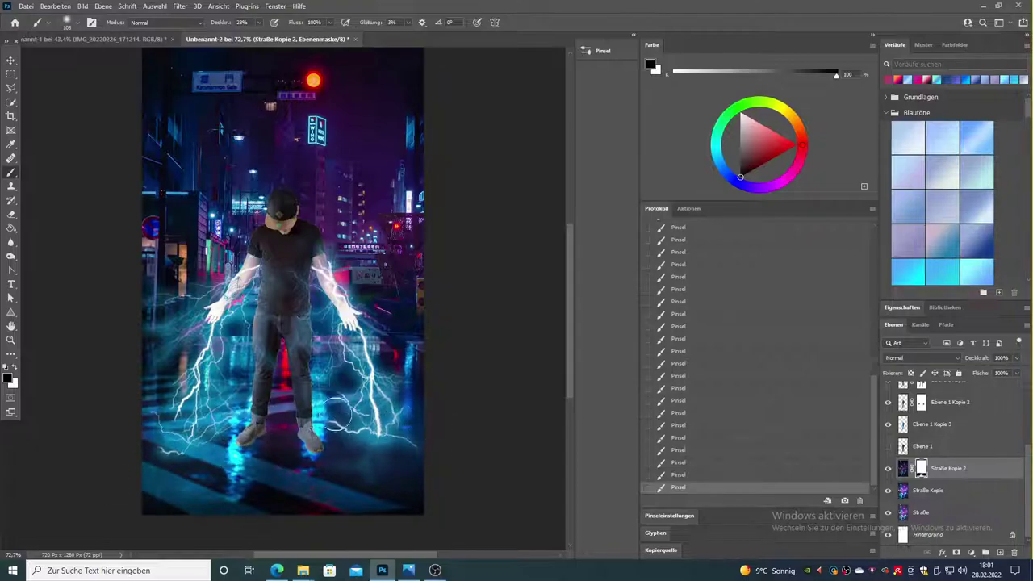
left_click_drag(280, 479, 367, 508)
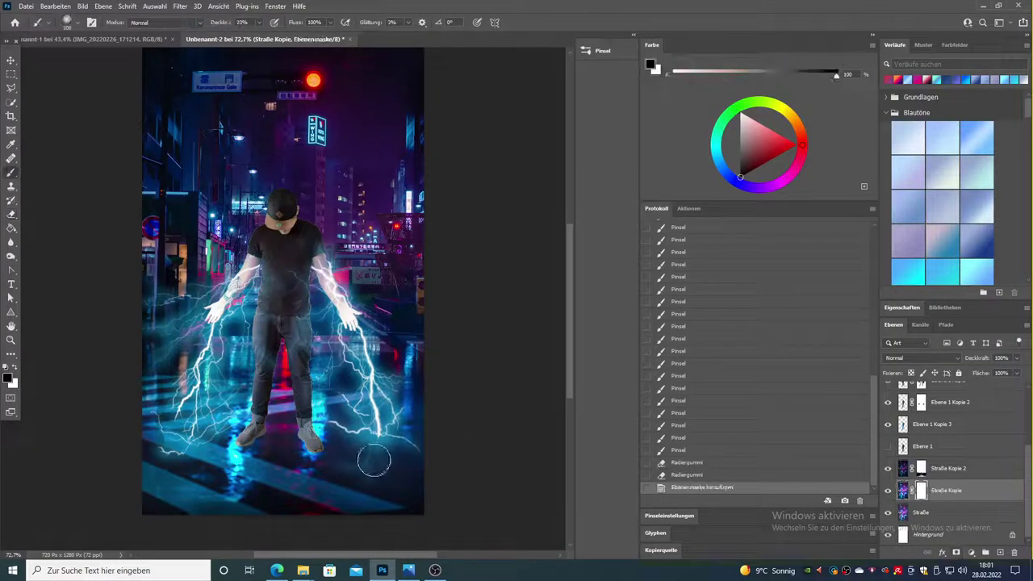
left_click_drag(374, 461, 363, 445)
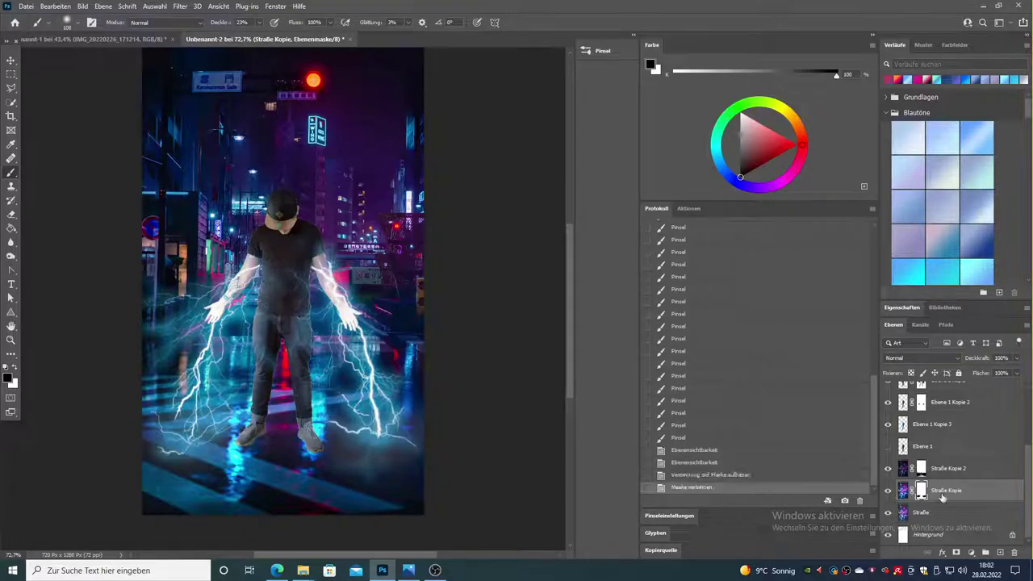
Step: Touch up the mask with the Eraser near the feet, repainting the lower-right area
left_click(12, 214)
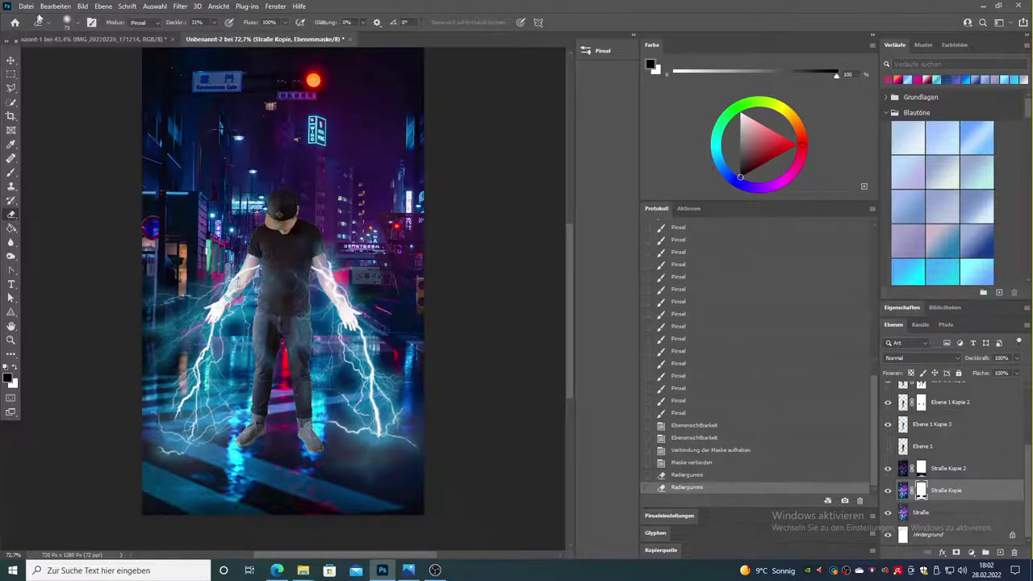
mouse_move(355, 468)
left_mouse_down()
mouse_move(323, 454)
mouse_move(402, 485)
left_mouse_up()
left_click(692, 418)
key("b")
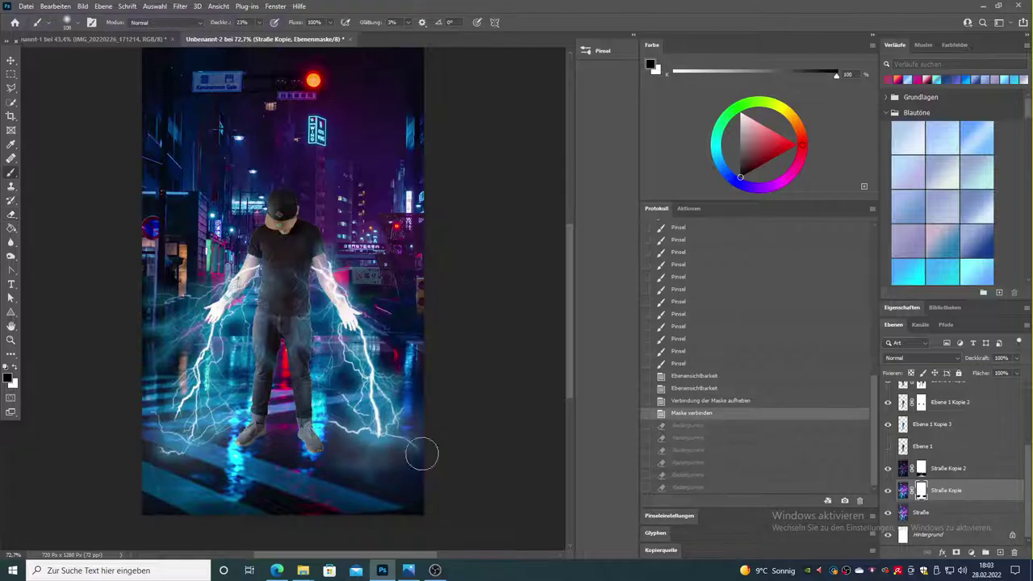
left_click_drag(417, 450, 384, 460)
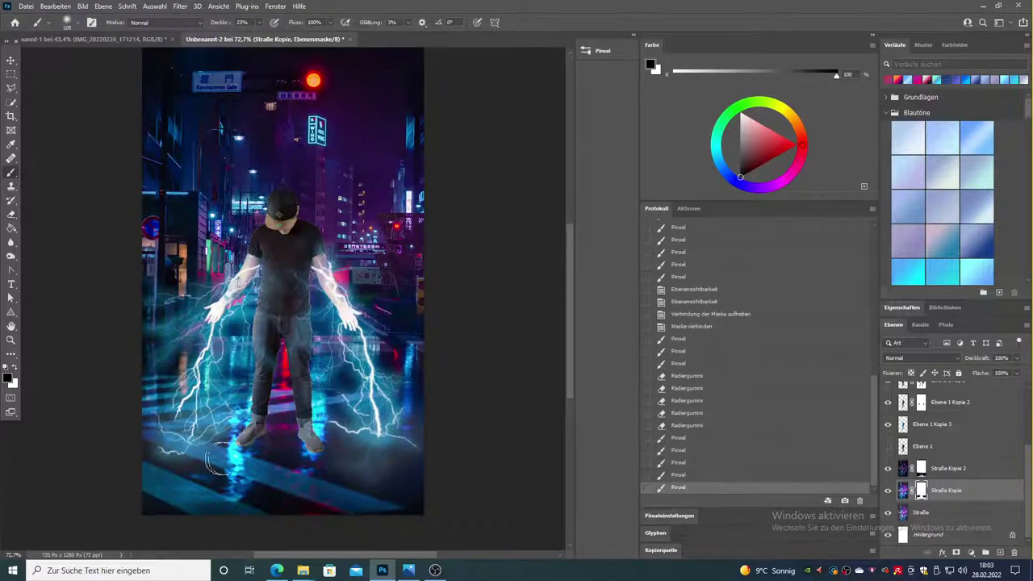
key("e")
mouse_move(379, 468)
left_mouse_down()
mouse_move(359, 491)
mouse_move(416, 474)
left_mouse_up()
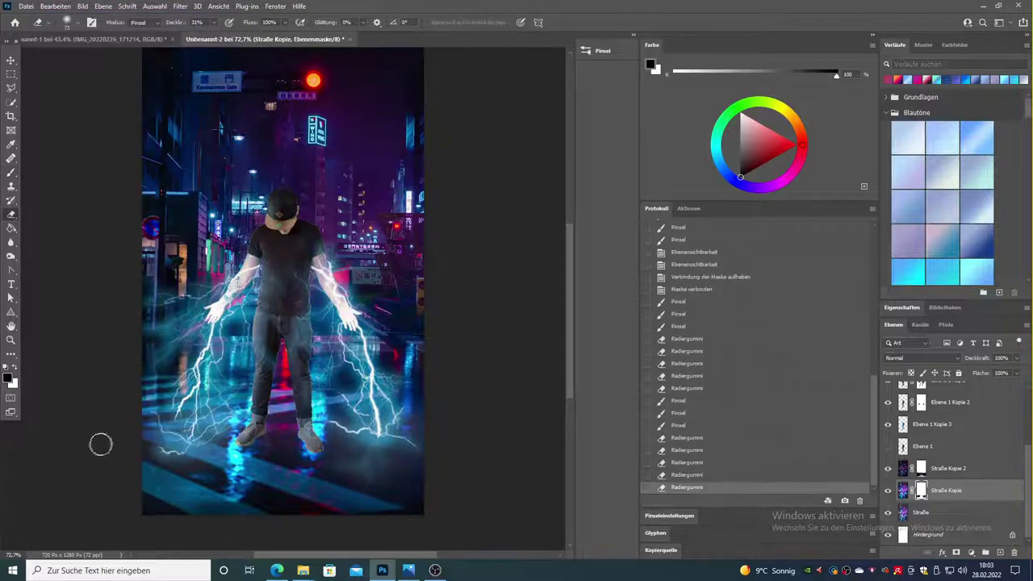
left_click_drag(162, 444, 267, 433)
Step: Zoom out to the whole image and group the man's layers
key("z")
left_click(313, 466)
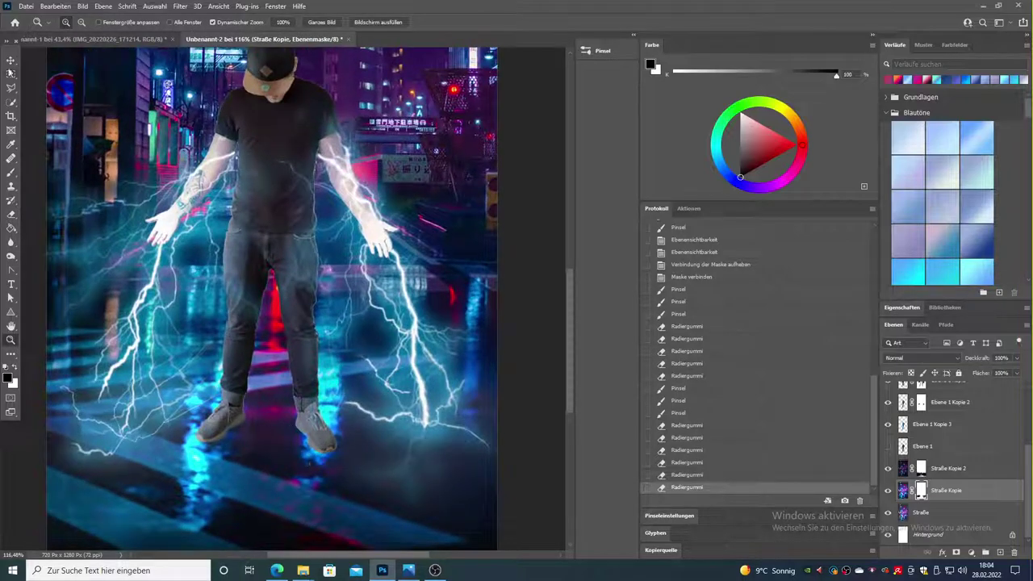
key("v")
left_click(12, 340)
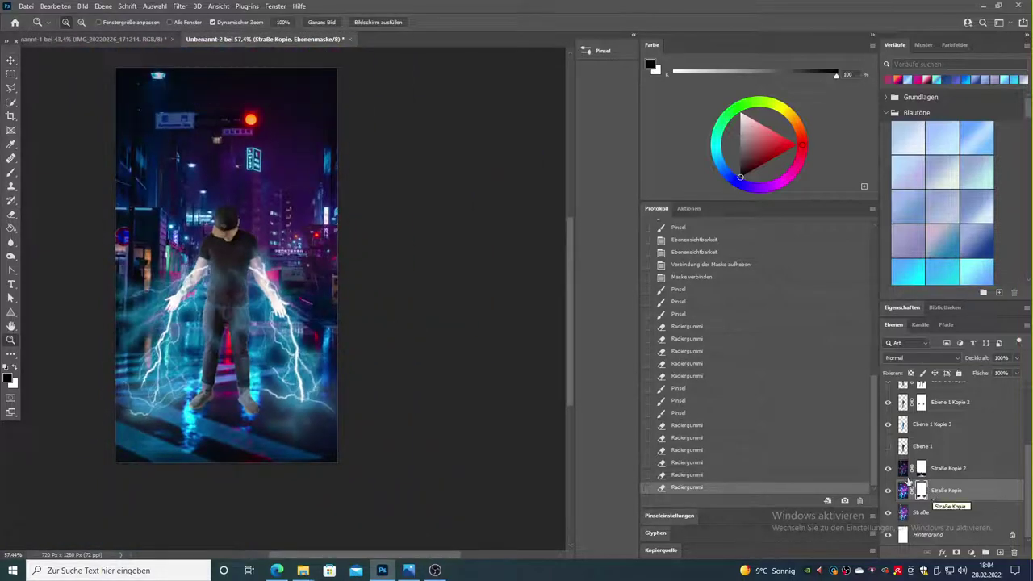
key("ctrl+g")
Step: Merge the man's group and tone down its cyan-blue shift with Color Balance
right_click(952, 436)
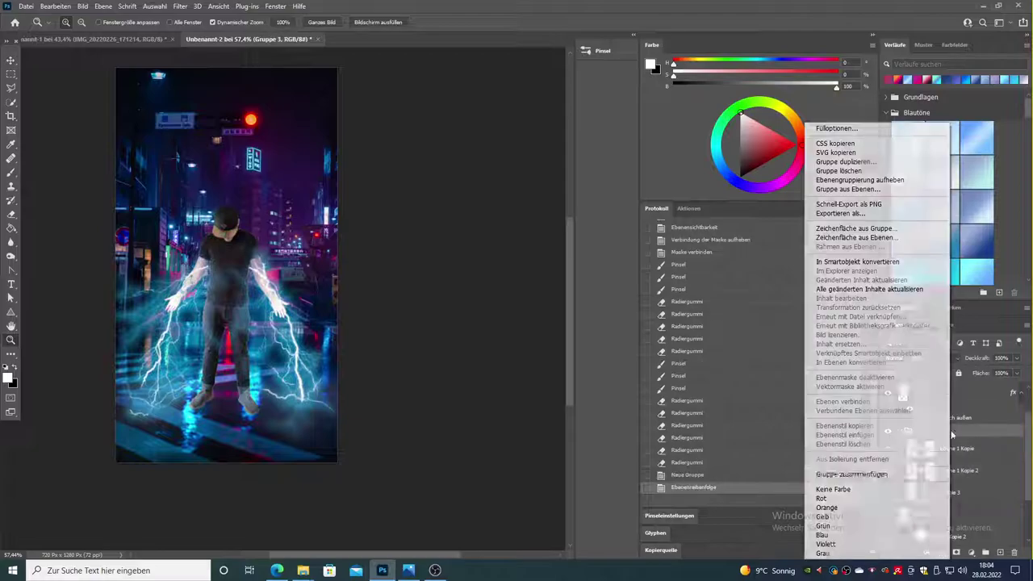
left_click(851, 474)
left_click(83, 5)
left_click(277, 122)
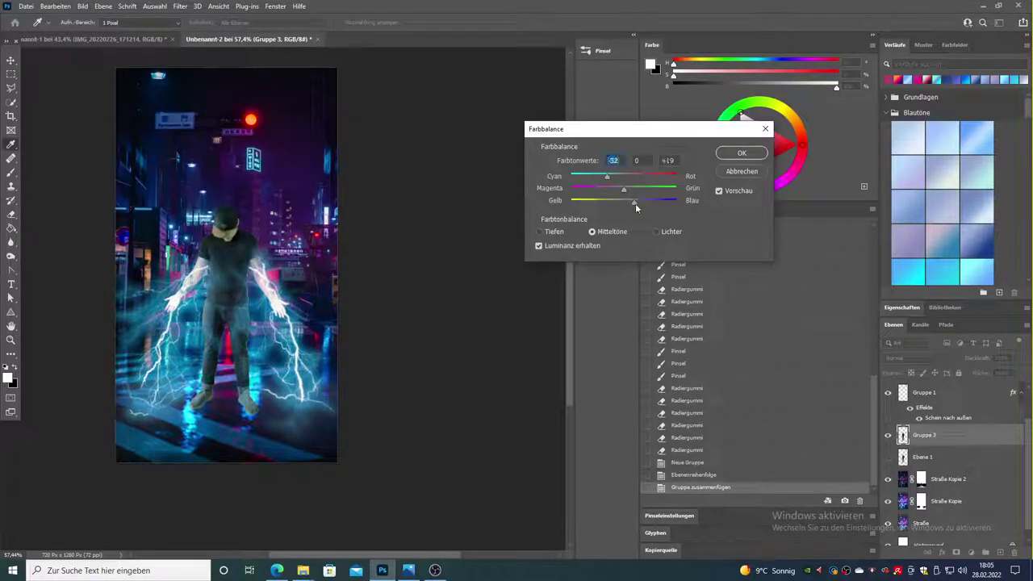
left_click_drag(636, 203, 614, 176)
left_click(725, 157)
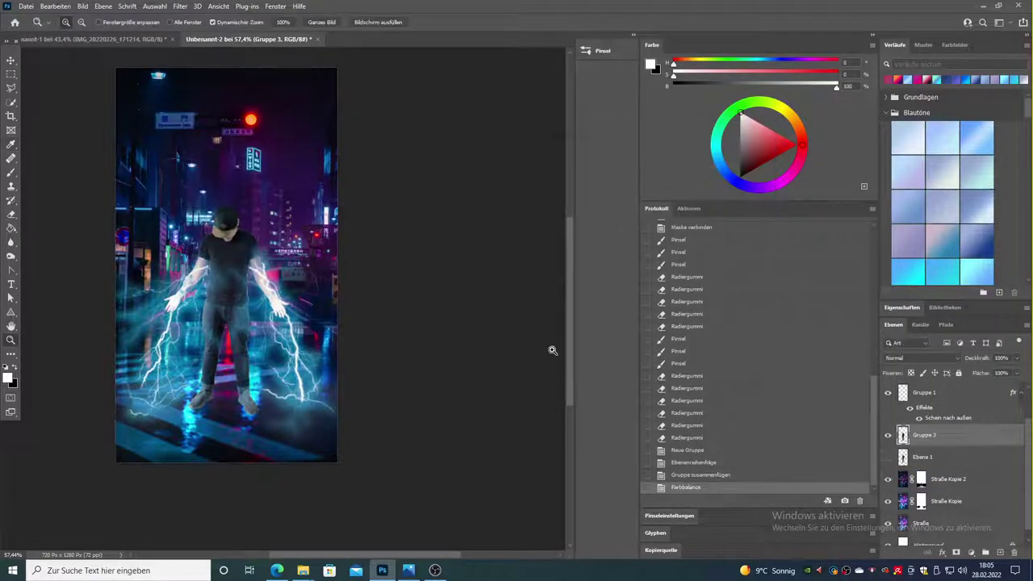
Step: Duplicate the man and lightning layers, group the copies, and merge them into one layer
scroll(936, 436, "up", 1)
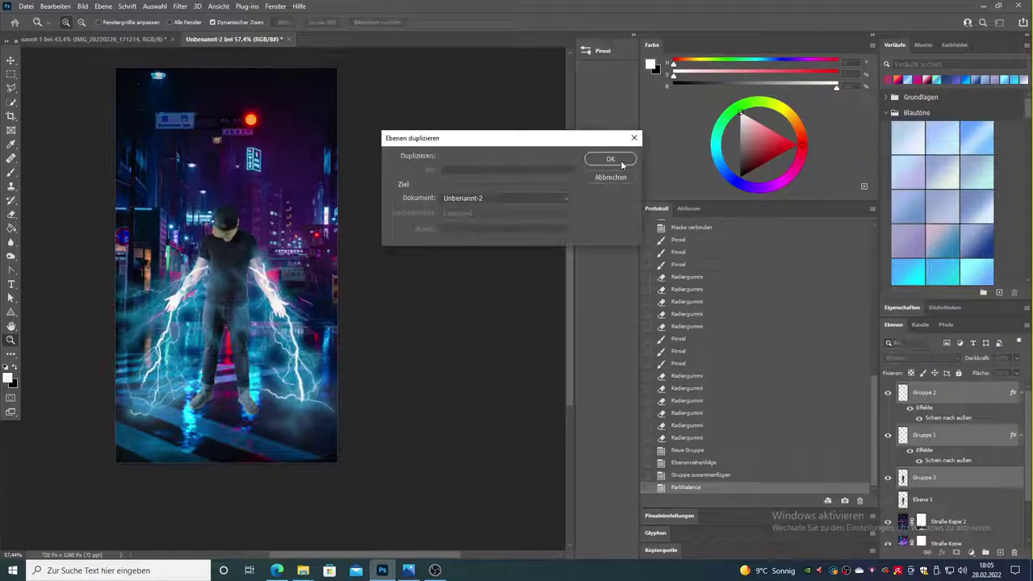
left_click(621, 160)
key("ctrl+g")
left_click(940, 393)
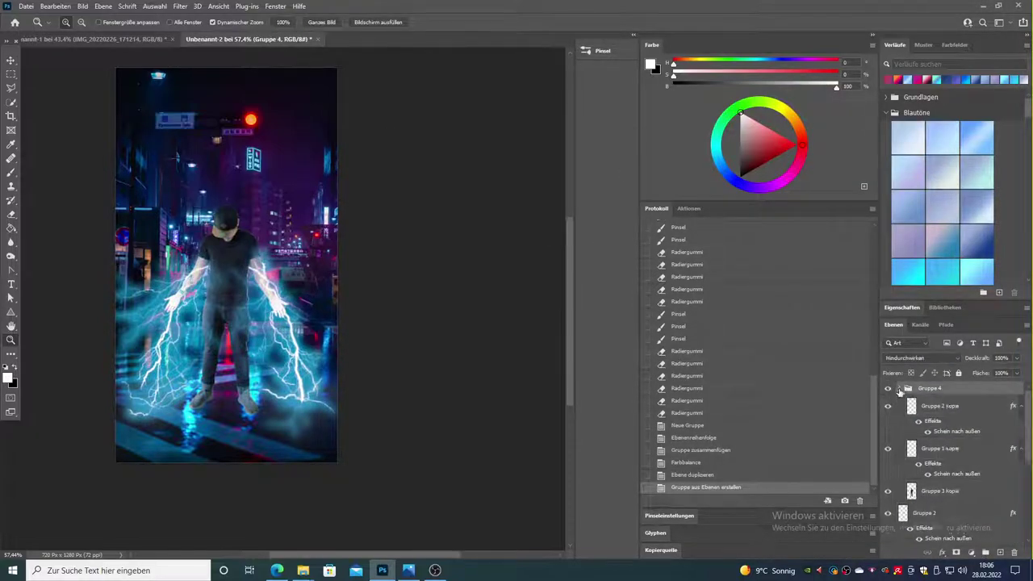
right_click(940, 393)
left_click(872, 473)
left_click(888, 393)
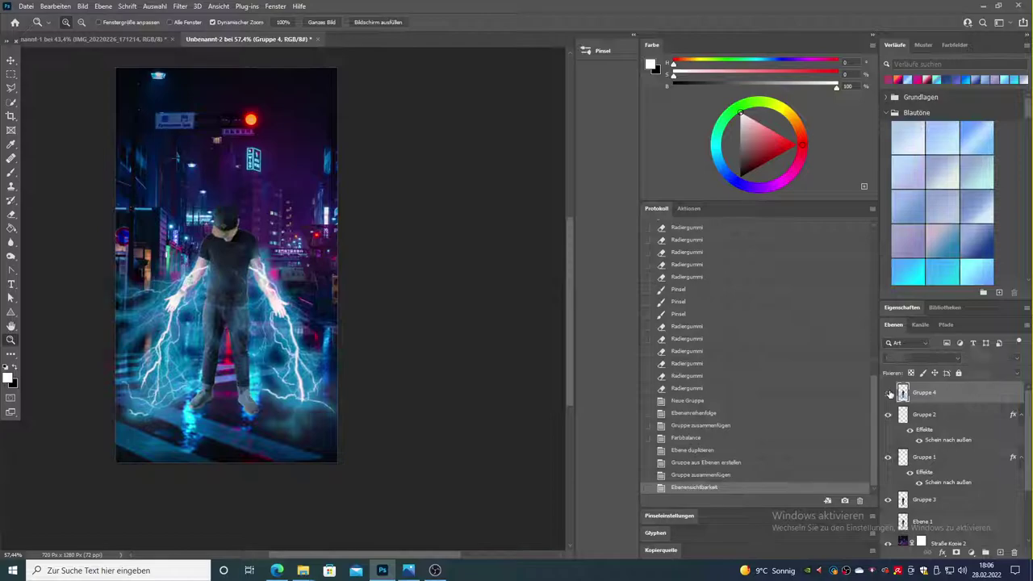
Step: Flip the merged copy upside down and move the reflection layer below the man
key("ctrl+t")
left_click_drag(239, 323, 294, 381)
key("Return")
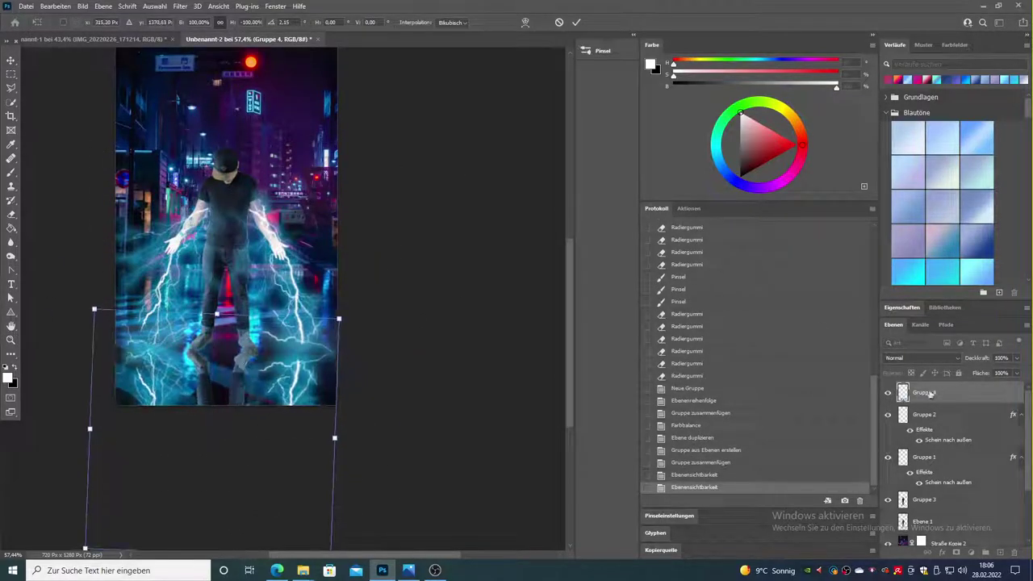
left_click_drag(925, 393, 924, 511)
Step: Squash and slightly tilt the reflection so it sits beneath his feet
left_click(55, 6)
left_click(97, 212)
scroll(222, 420, "down", 3)
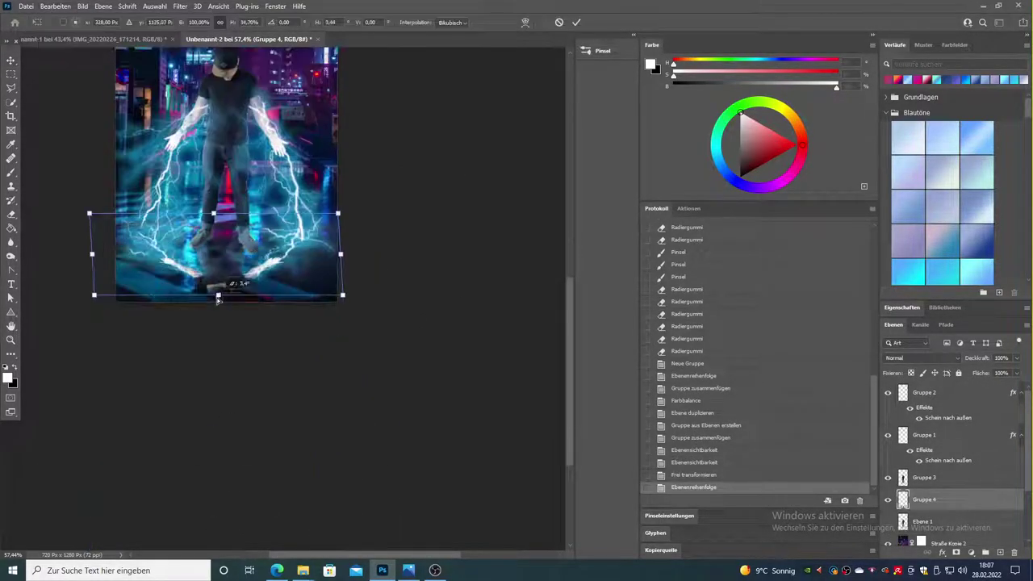
left_click_drag(213, 449, 223, 309)
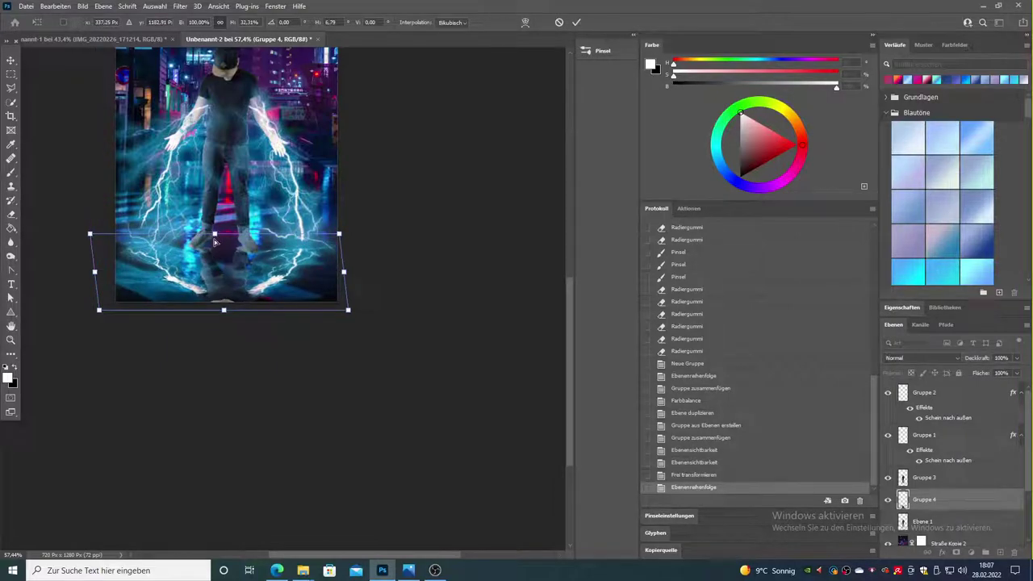
left_click_drag(224, 310, 219, 293)
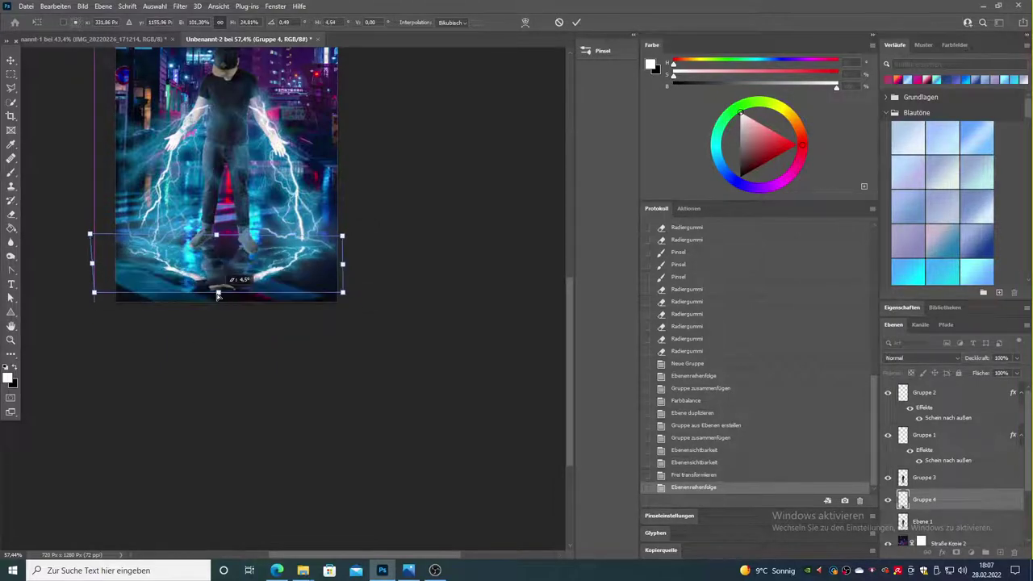
left_click_drag(976, 357, 957, 363)
Step: Distort the reflection with Filter > Liquify
left_click(180, 6)
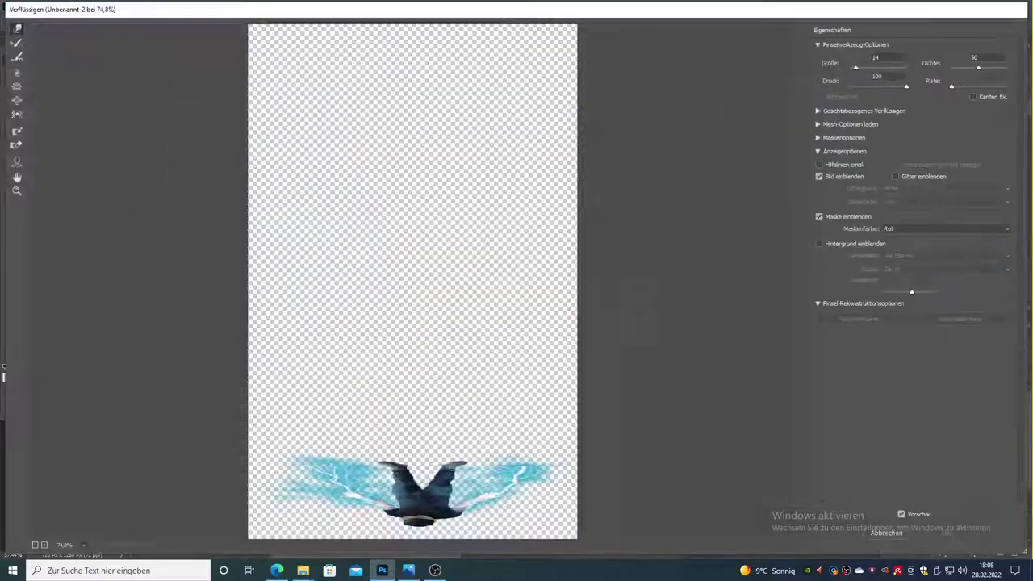
left_click(194, 83)
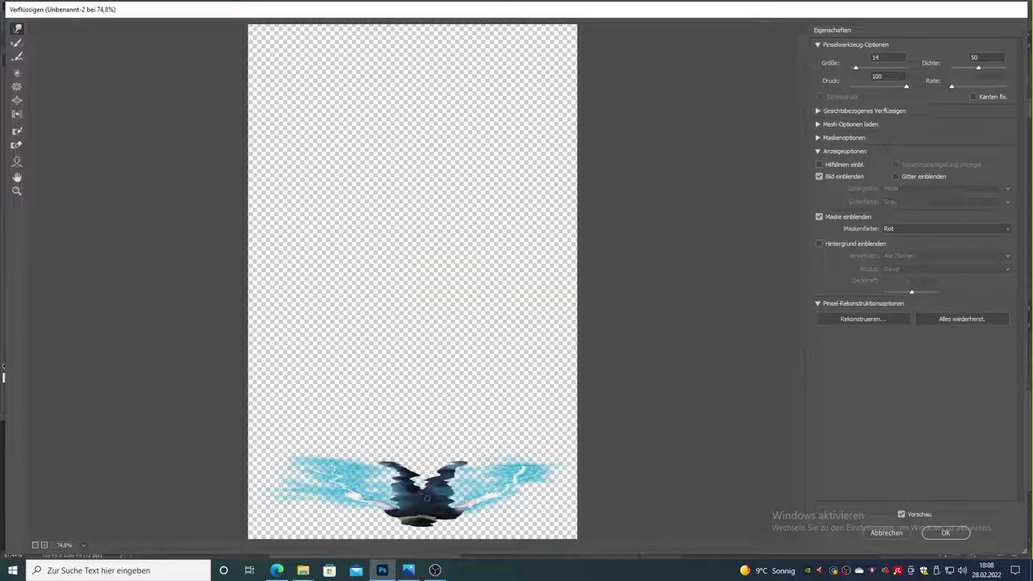
key("Return")
Step: Lower Gruppe 4's opacity and free-transform its lightning, stretching it down toward the street
key("4")
key("4")
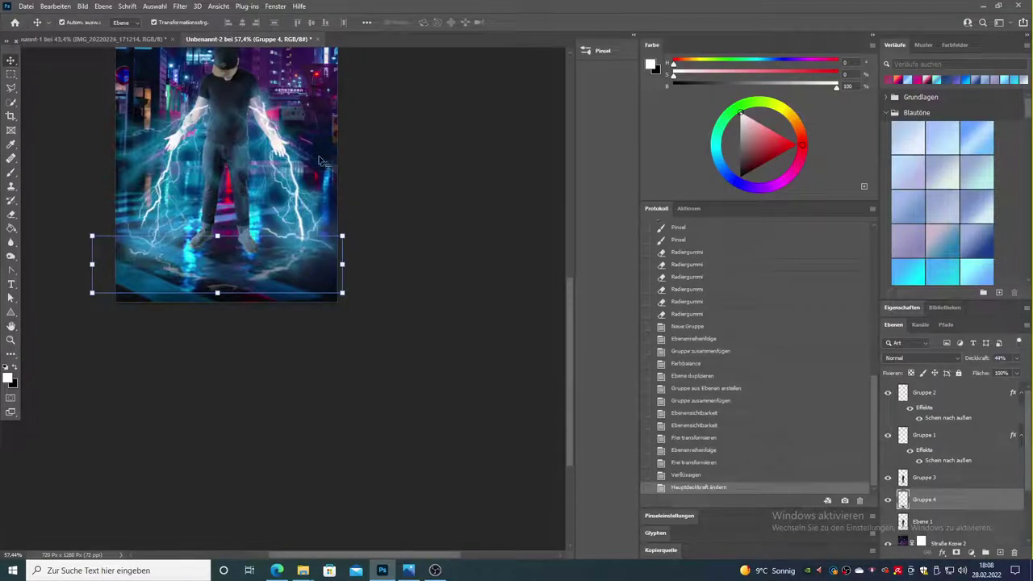
key("v")
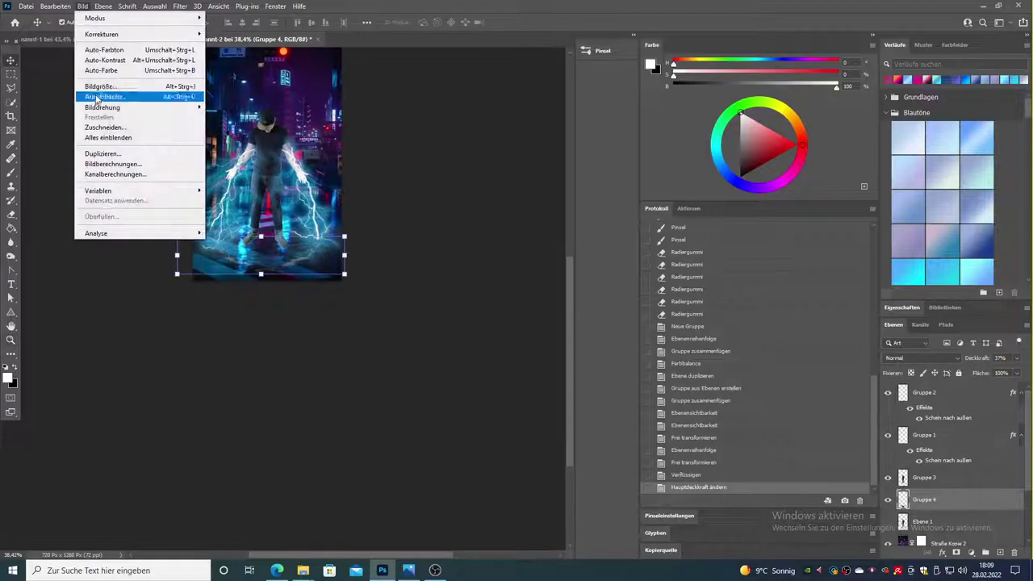
left_click(82, 5)
left_click(143, 242)
mouse_move(261, 274)
left_mouse_down()
mouse_move(266, 355)
mouse_move(260, 228)
left_mouse_up()
key("ctrl+z")
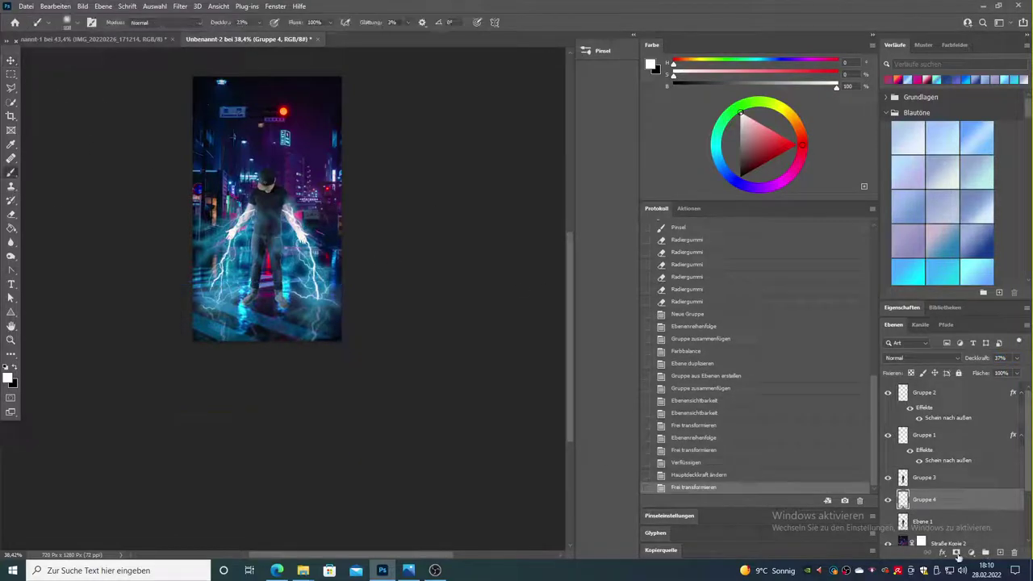
Step: Brush the layer mask to hide parts of the lower lightning, undoing two strokes
mouse_move(321, 298)
left_mouse_down()
mouse_move(315, 363)
mouse_move(244, 380)
left_mouse_up()
left_click_drag(193, 404, 72, 342)
key("z")
left_click_drag(266, 363, 250, 363)
key("b")
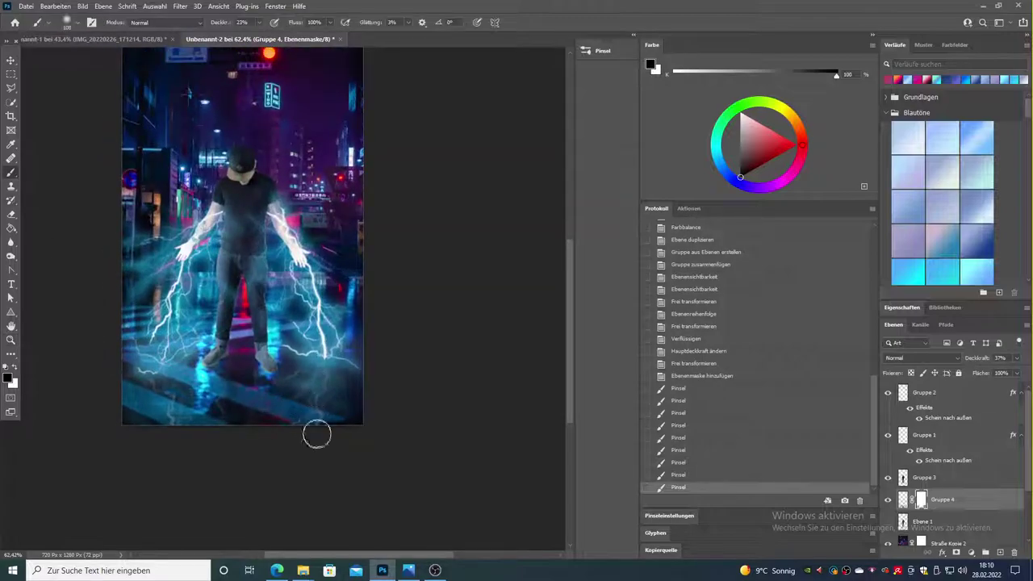
key("ctrl+z")
key("ctrl+z")
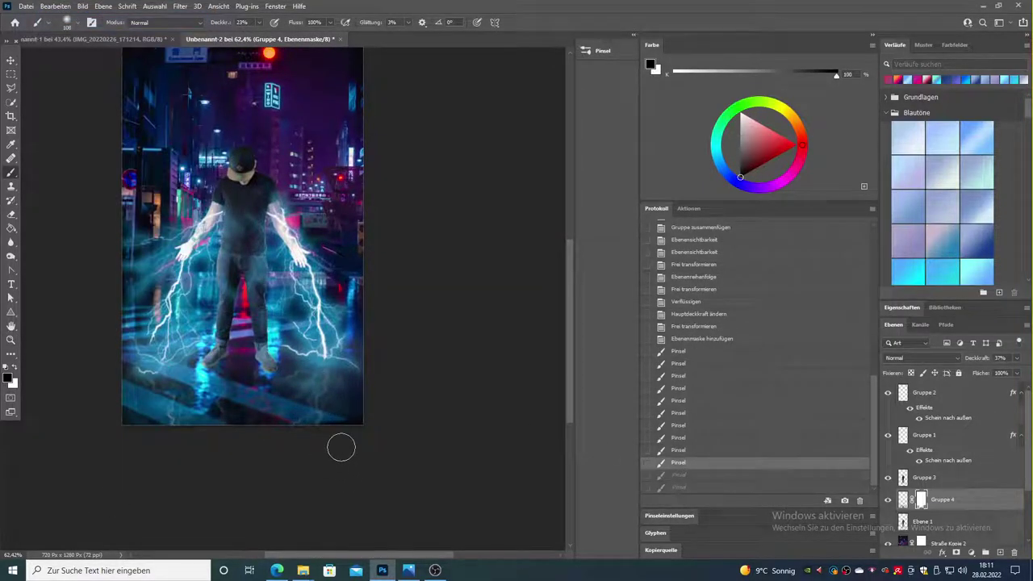
Step: Erase part of the lower-left lightning with the Eraser
key("e")
left_click_drag(326, 394, 161, 380)
left_click_drag(170, 363, 137, 388)
left_click_drag(153, 403, 307, 382)
Step: Warp the lower lightning into wavy ripples with Liquify (Verflüssigen) on the layer, not its mask
left_click(180, 6)
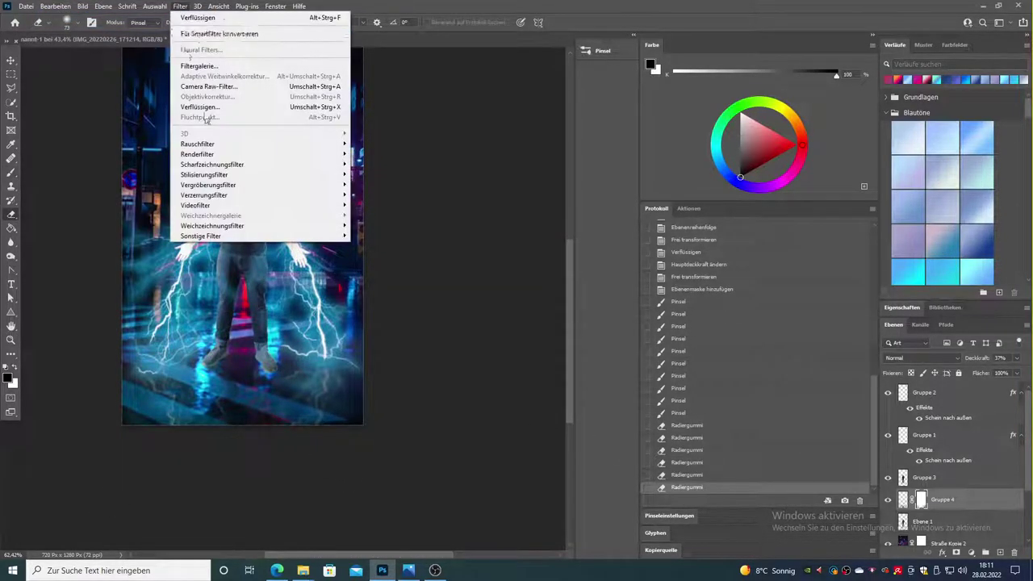
left_click(212, 108)
left_click(592, 235)
key("Escape")
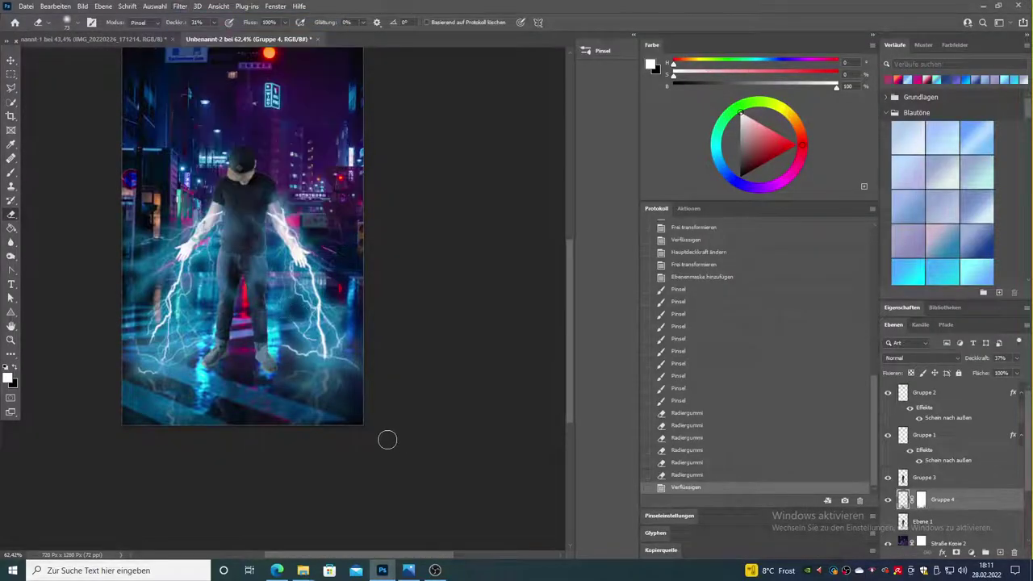
left_click(180, 6)
left_click(212, 108)
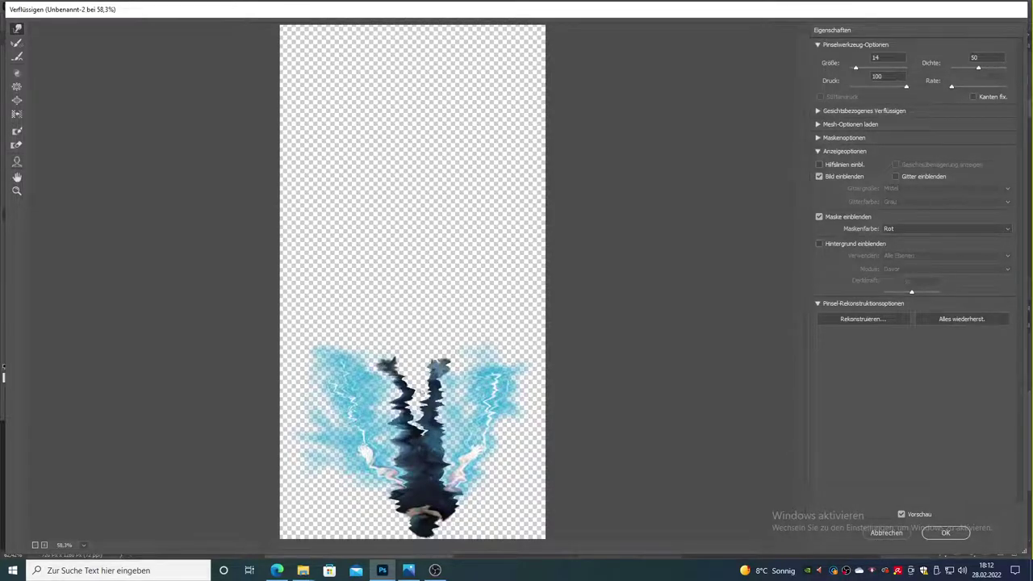
key("Return")
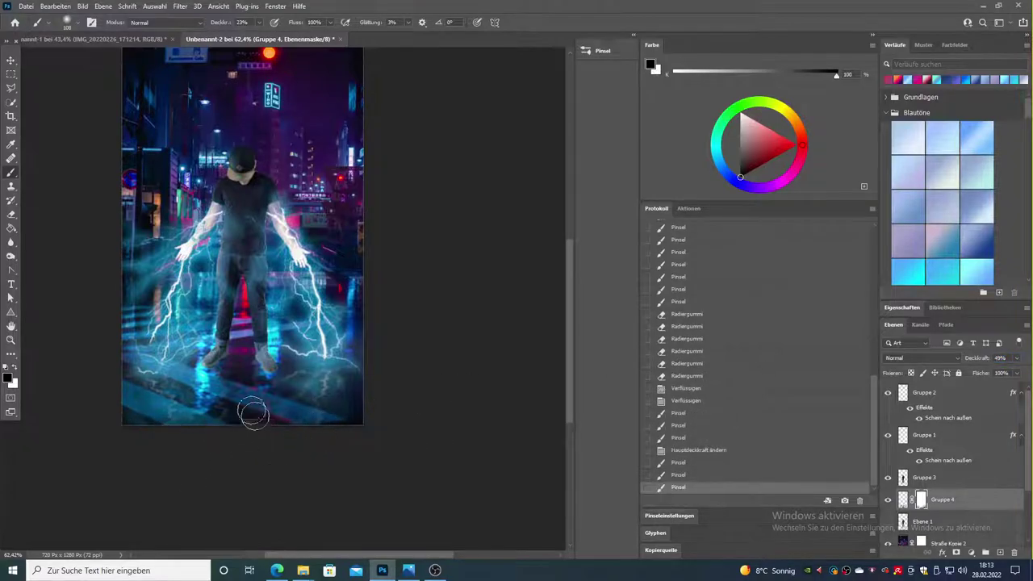
Step: Duplicate the Gruppe 3 man layer and flip the copy below his feet as a trial reflection
right_click(910, 482)
key("Escape")
key("ctrl+j")
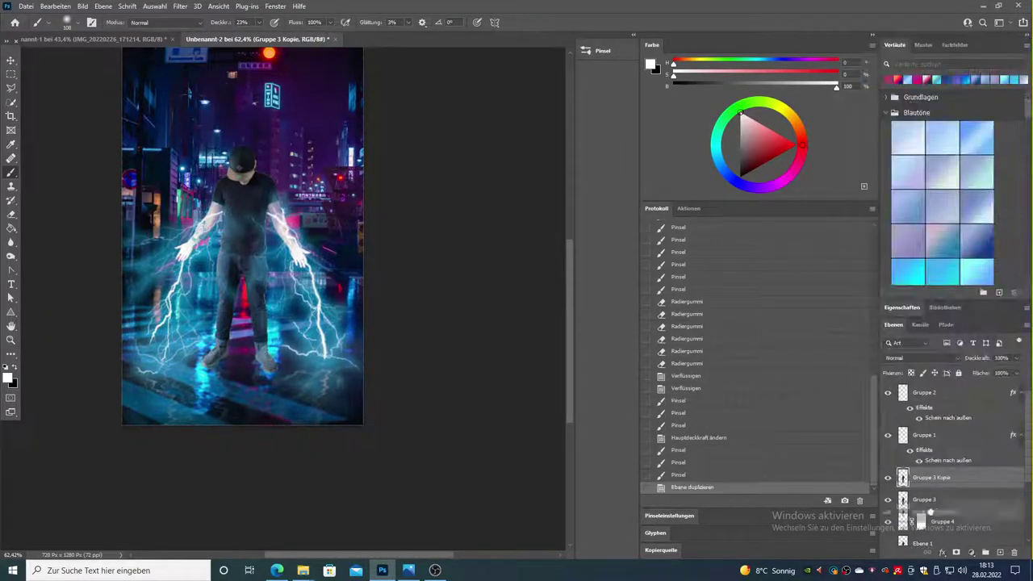
key("ctrl+bracketleft")
key("ctrl+t")
left_click_drag(240, 89, 240, 407)
right_click(256, 401)
left_click(266, 394)
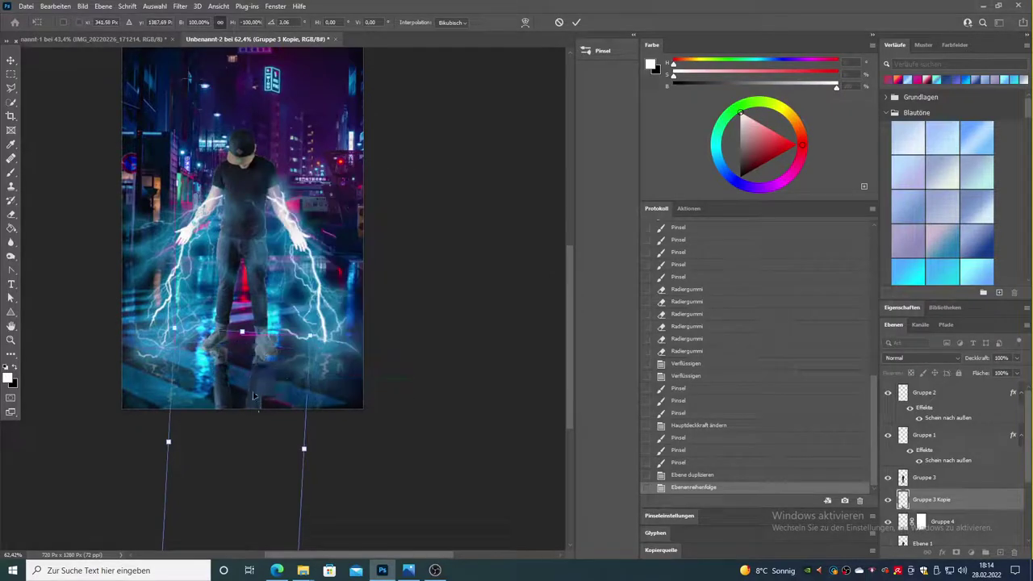
left_click_drag(261, 372, 261, 383)
Step: Tone the trial reflection down to 34 via Image adjustments, then undo the reflection
left_click(82, 5)
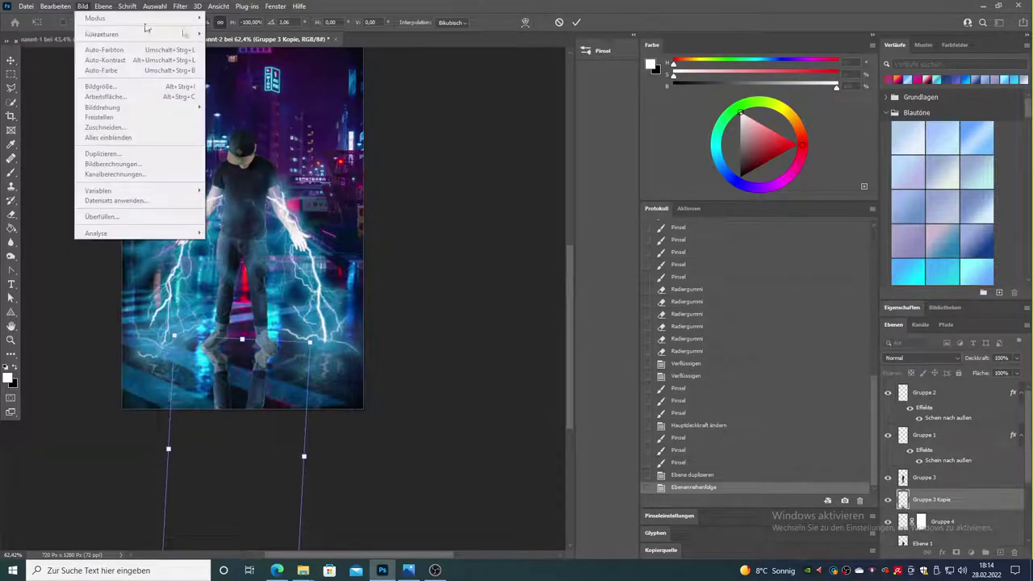
left_click(242, 68)
left_click(676, 153)
type("34")
key("Return")
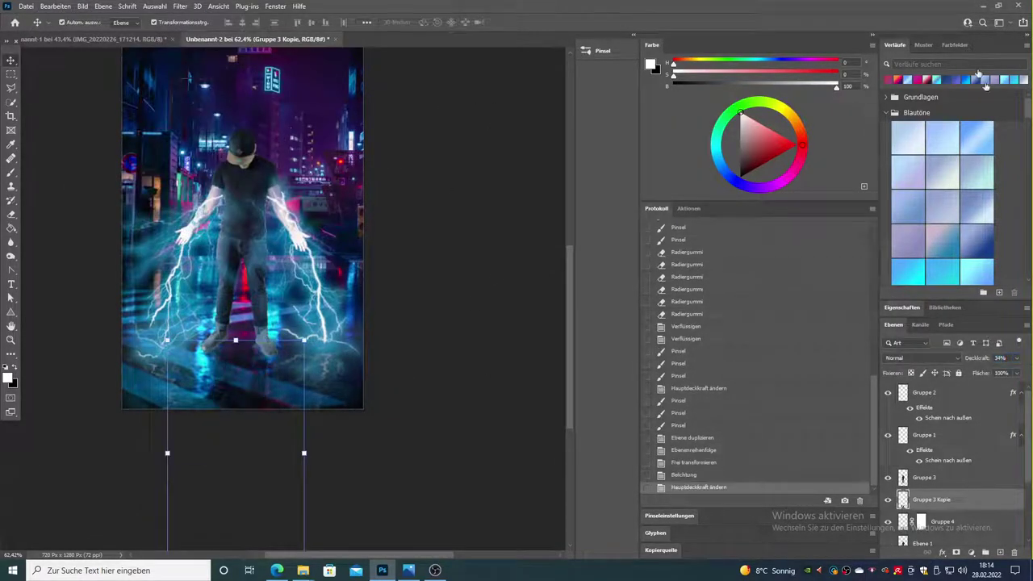
key("ctrl+z")
key("ctrl+z")
key("ctrl+z")
key("ctrl+z")
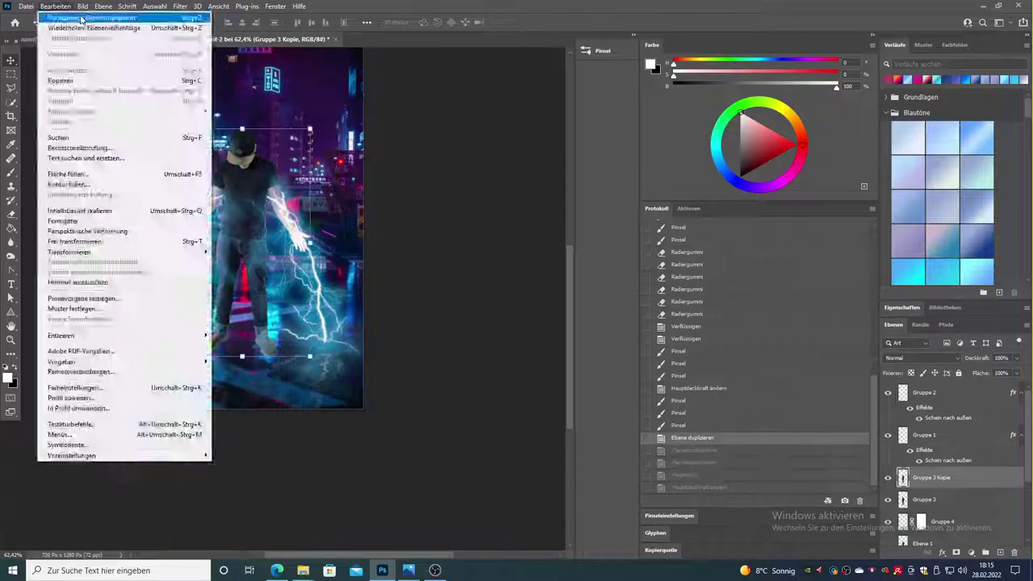
key("ctrl+z")
Step: Duplicate Gruppe 4 as Gruppe 4 Kopie and paint its mask to hide parts of the lightning
right_click(934, 501)
left_click(871, 333)
key("Return")
key("b")
left_click_drag(287, 343, 322, 395)
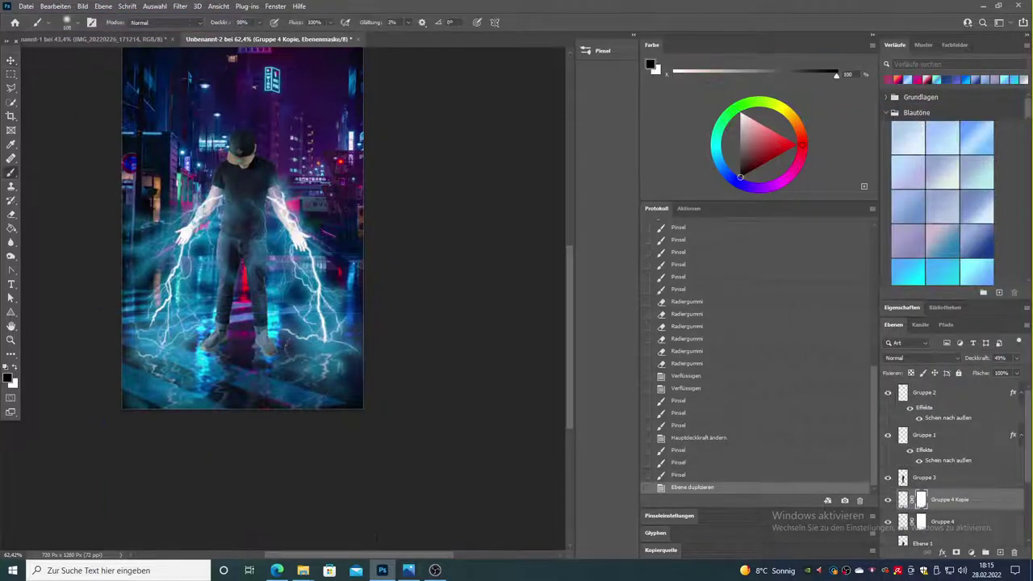
left_click_drag(347, 355, 279, 371)
left_click_drag(194, 363, 161, 403)
Step: Brighten Gruppe 4 Kopie with Belichtung and lower its opacity to 14%
left_click(902, 501)
left_click(82, 6)
left_click(242, 76)
key("Return")
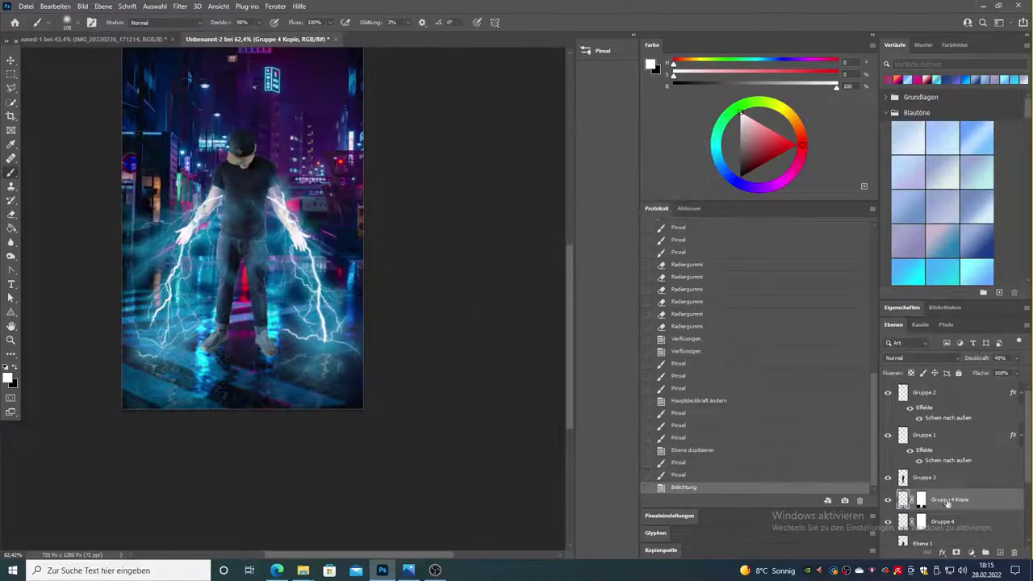
left_click_drag(989, 362, 976, 361)
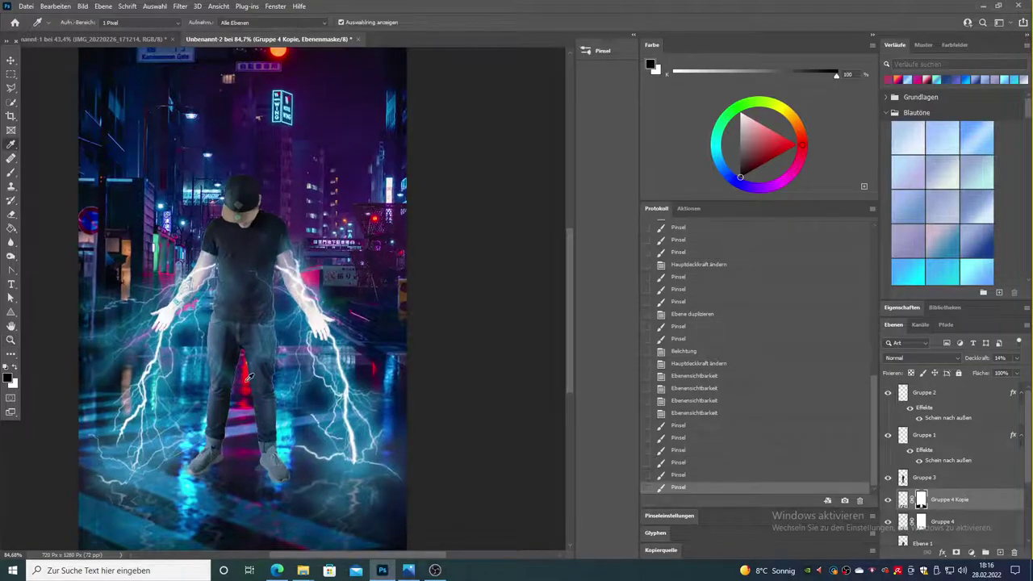
Step: Duplicate Gruppe 3 as Gruppe 3 Kopie, move it below, and brighten its exposure
left_click(941, 484)
right_click(940, 485)
left_click(952, 115)
key("Return")
key("ctrl+bracketleft")
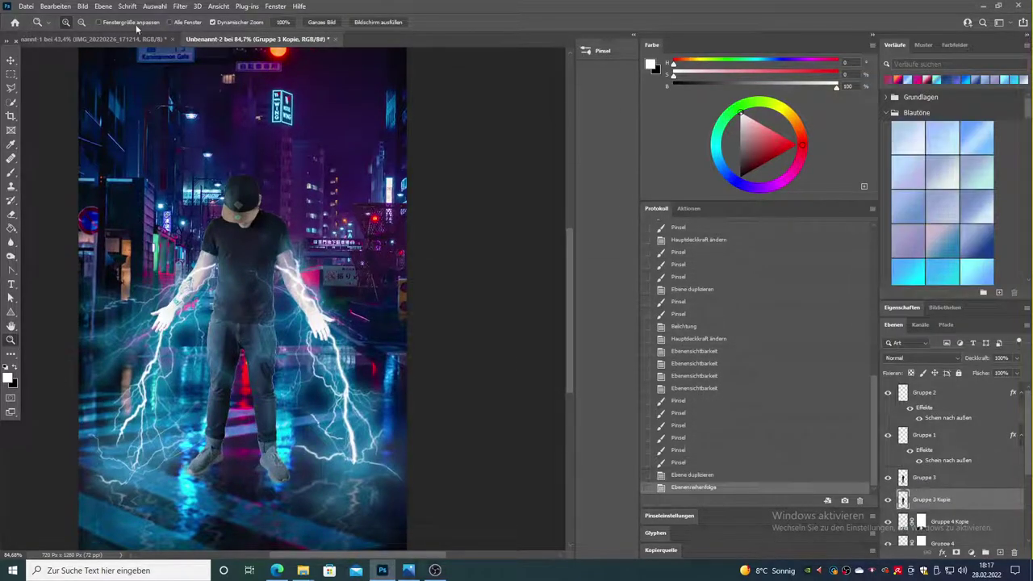
left_click(679, 153)
Step: Paint Gruppe 3's mask with a soft 27% brush to reveal glow along the right arm and shoulder
key("b")
left_click(73, 22)
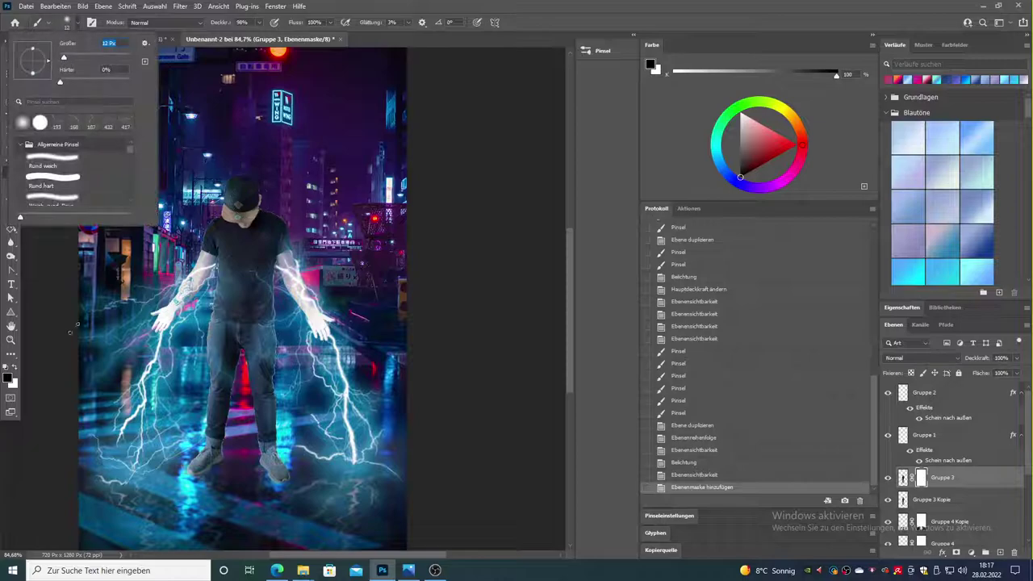
scroll(258, 247, "up", 4)
key("2")
key("7")
left_click_drag(259, 246, 266, 242)
left_click_drag(312, 291, 300, 306)
left_click_drag(290, 278, 294, 303)
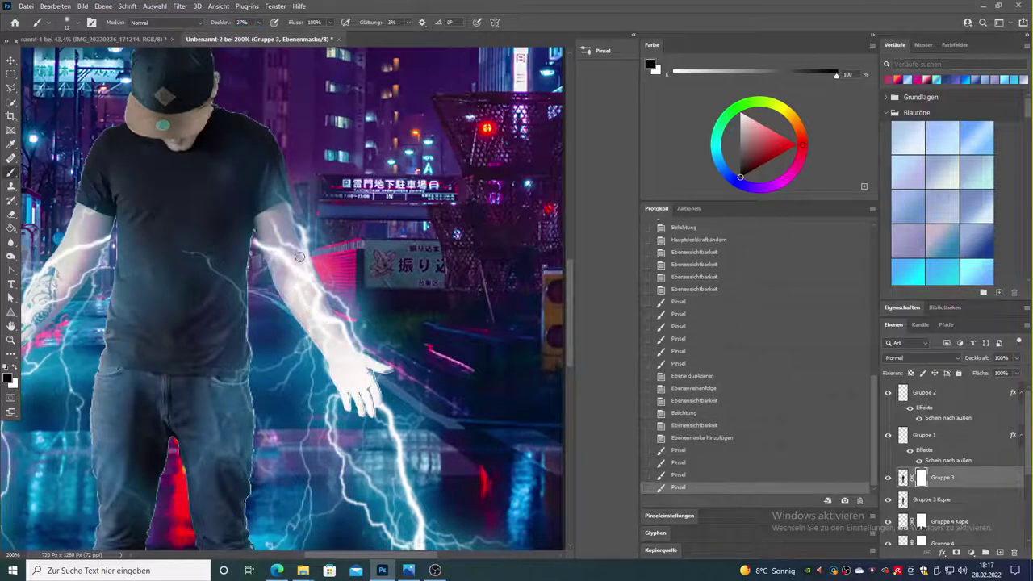
mouse_move(291, 226)
left_mouse_down()
mouse_move(286, 234)
mouse_move(274, 222)
left_mouse_up()
left_click_drag(294, 254, 297, 228)
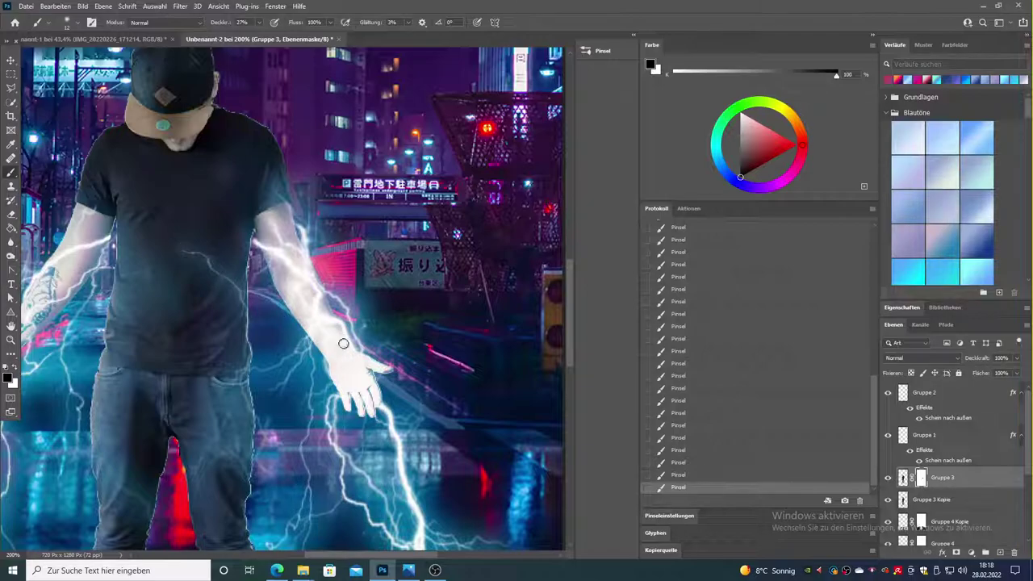
scroll(230, 334, "left", 5)
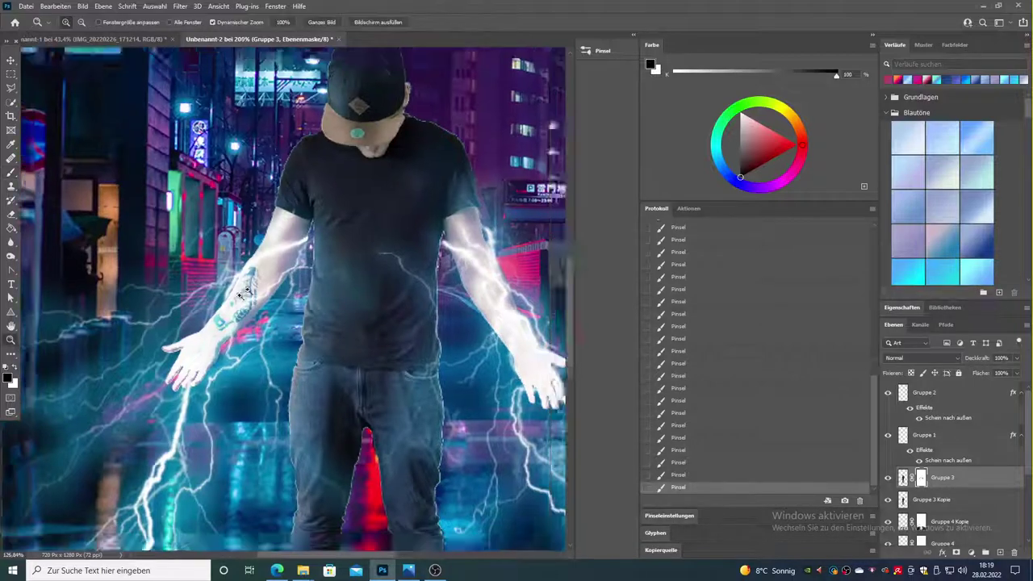
Step: Preview Gruppe 3 Kopie's exposure raised to +1,26 in Belichtung
left_click(82, 6)
left_click(242, 60)
left_click_drag(569, 186, 587, 186)
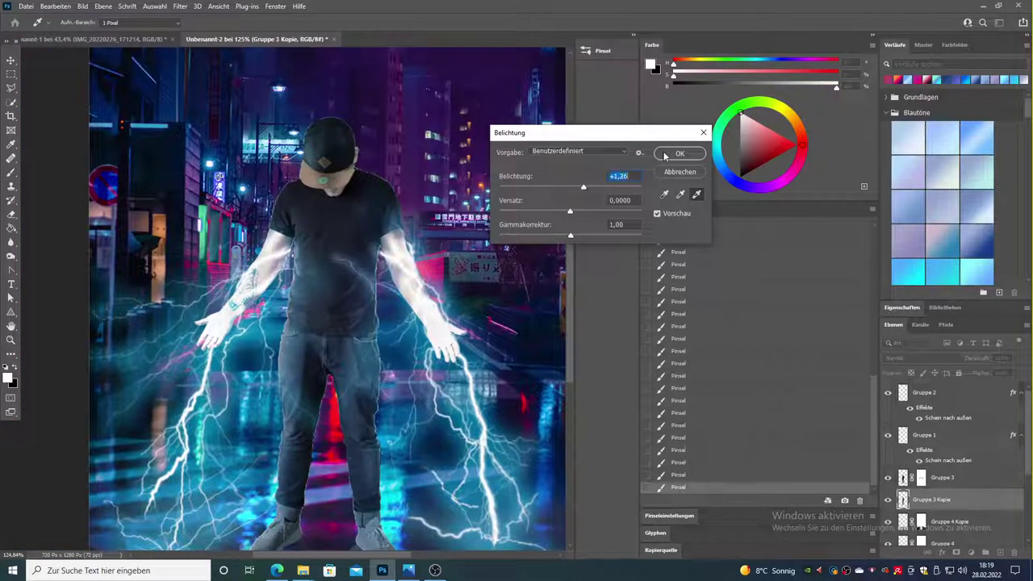
Step: Apply the exposure boost, then brush chest glow onto Gruppe 3's mask and undo it
key("Return")
key("e")
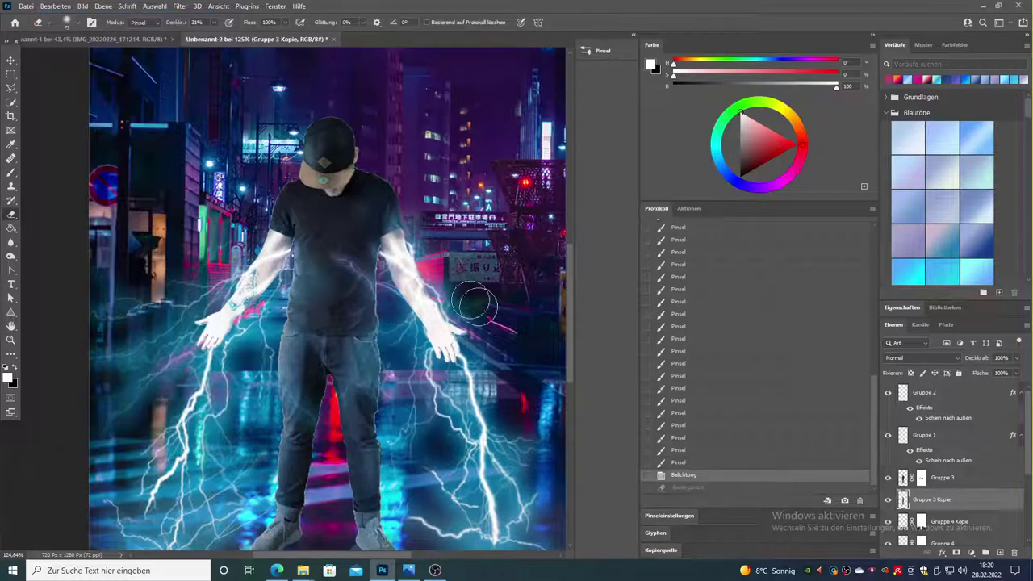
key("alt+bracketright")
key("b")
left_click_drag(357, 259, 377, 286)
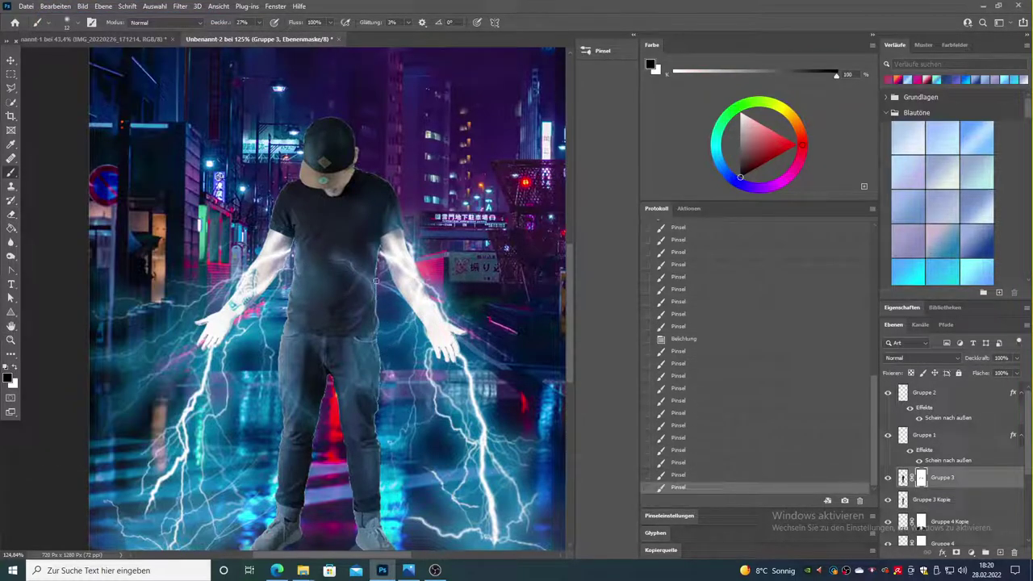
left_click(55, 5)
left_click(72, 30)
Step: Paint more glow onto Gruppe 3's mask, undo the stroke, and zoom in on the man's feet
key("z")
left_click_drag(355, 361, 333, 361)
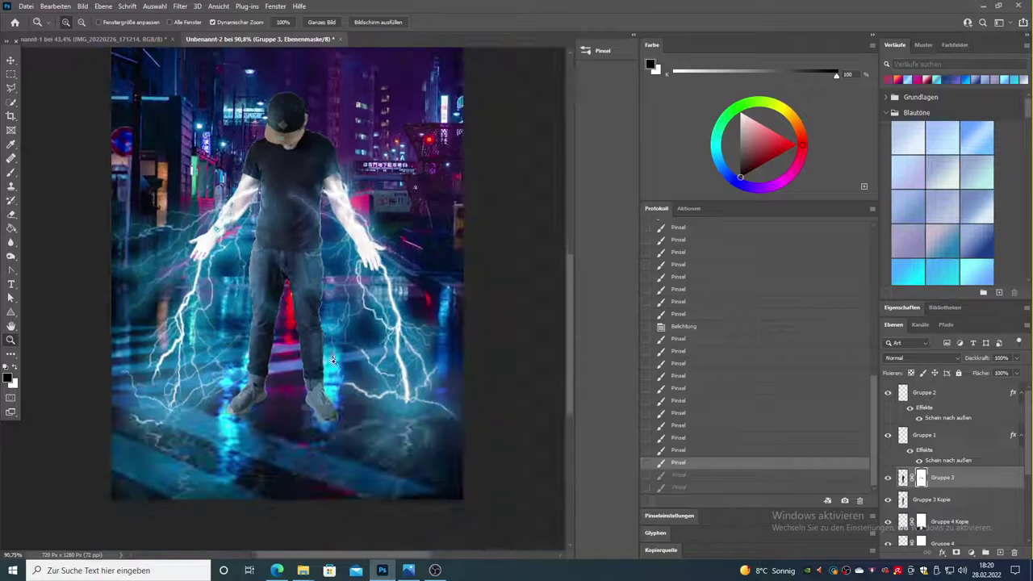
key("b")
left_click_drag(319, 285, 316, 321)
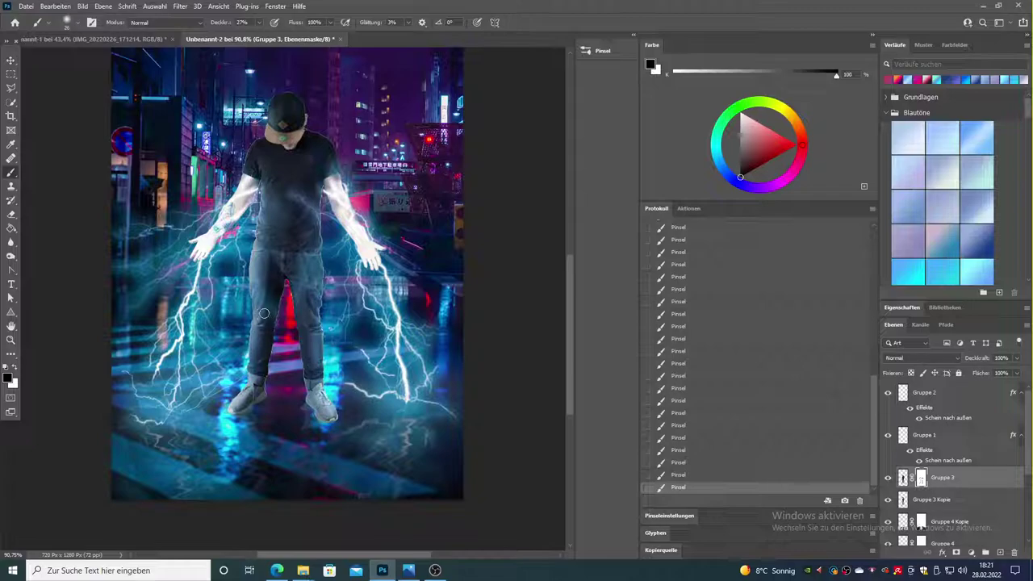
key("ctrl+z")
key("ctrl+z")
key("z")
left_click_drag(282, 411, 317, 411)
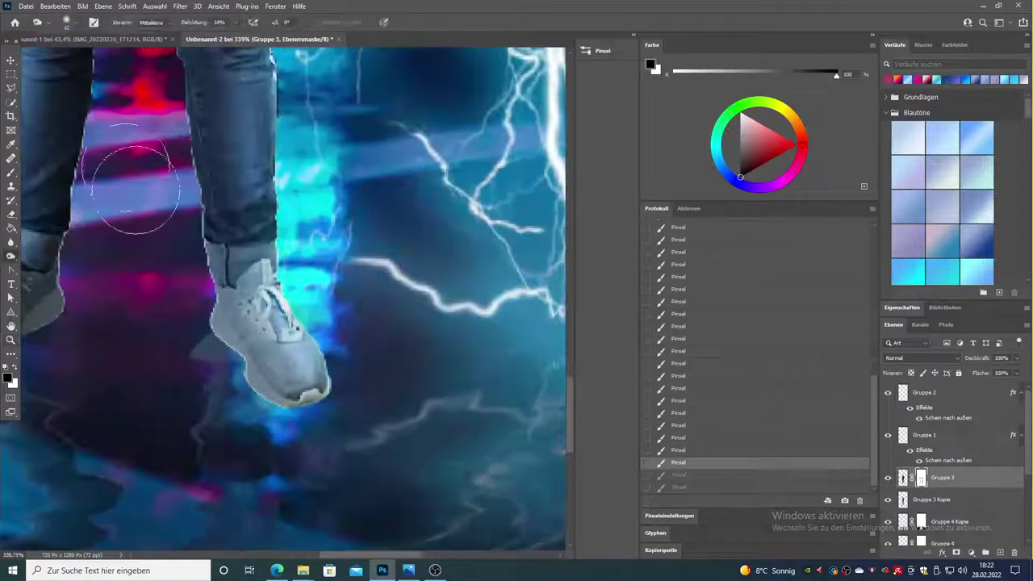
Step: Burn the edges of the man's shoes and shins
mouse_move(220, 345)
left_mouse_down()
mouse_move(211, 330)
mouse_move(242, 380)
left_mouse_up()
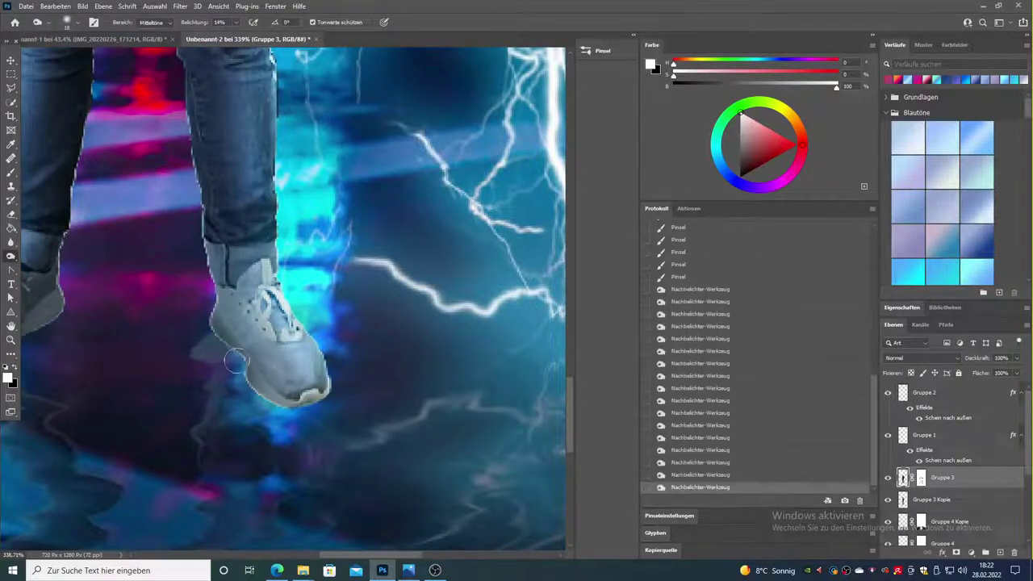
left_click_drag(212, 242, 226, 365)
left_click_drag(27, 398, 230, 366)
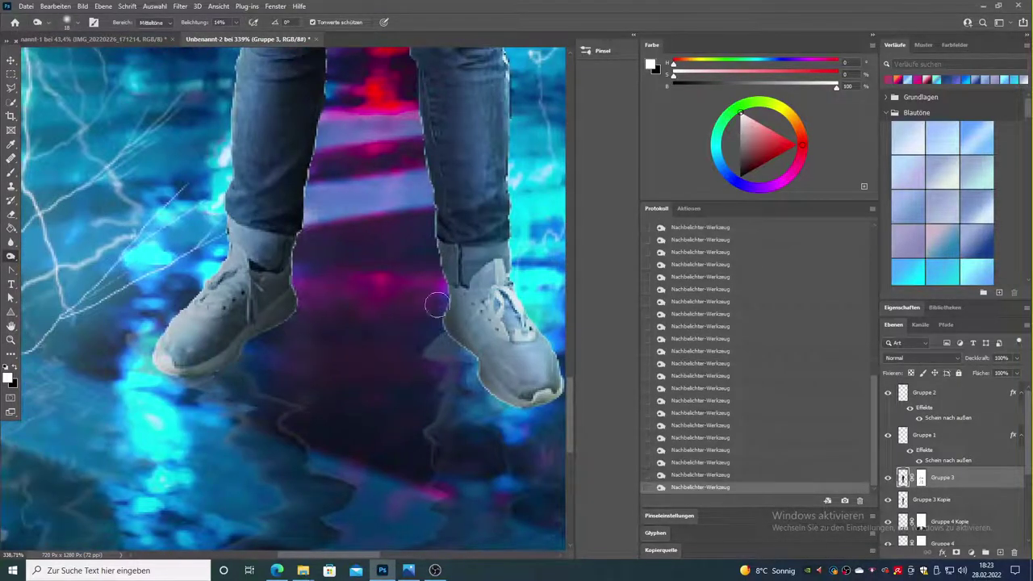
Step: Paint Gruppe 3 Kopie's mask to remove the shadow under and around the shoes
key("b")
mouse_move(436, 331)
left_mouse_down()
mouse_move(460, 377)
mouse_move(452, 404)
left_mouse_up()
left_click_drag(291, 323, 272, 347)
left_click_drag(272, 346, 179, 398)
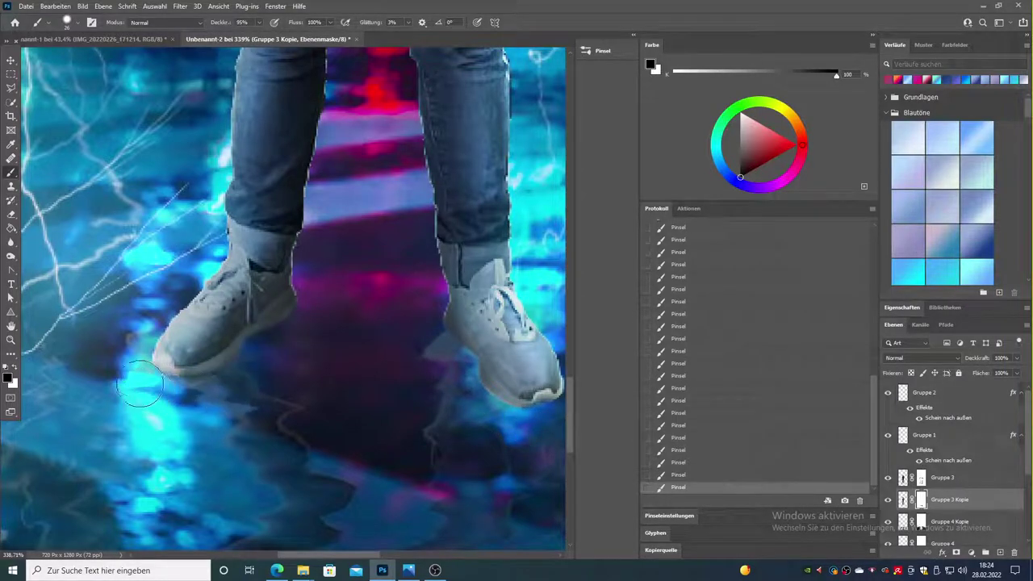
Step: Paint dark magenta along the man's leg and shoe edges on Gruppe 3
key("alt+bracketright")
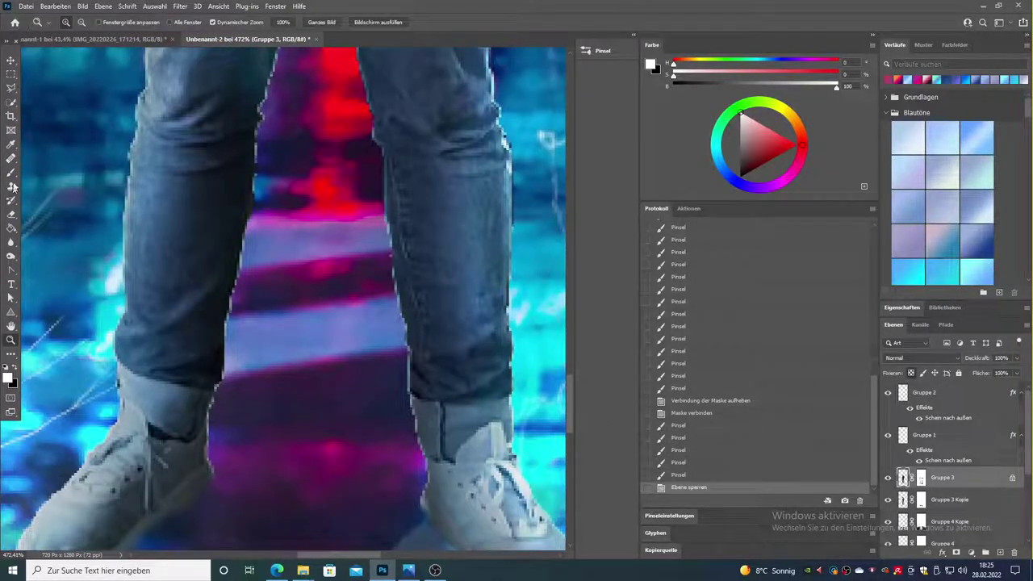
left_click(11, 173)
left_click(290, 180, "alt")
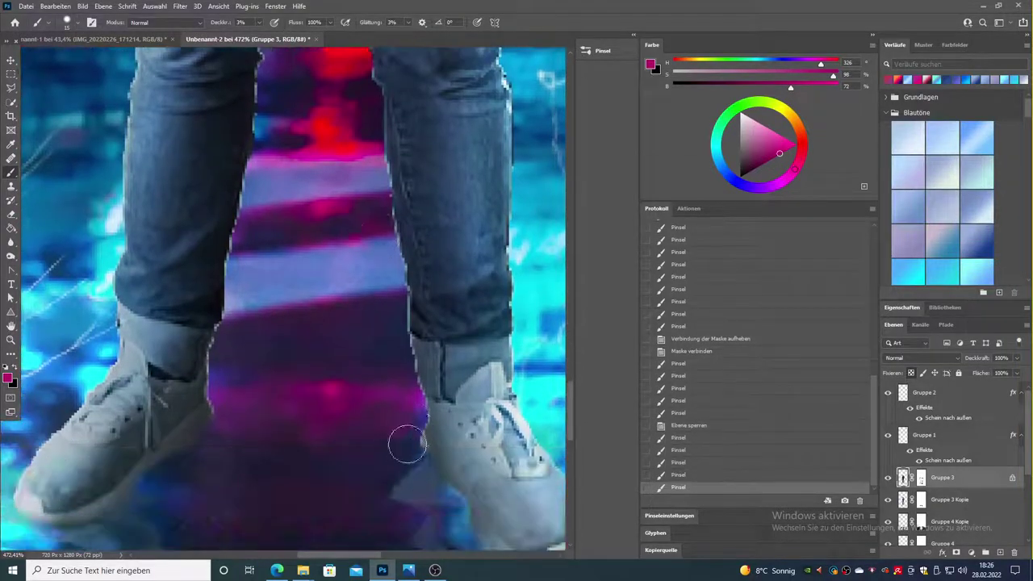
left_click_drag(407, 445, 391, 328)
scroll(409, 223, "up", 3)
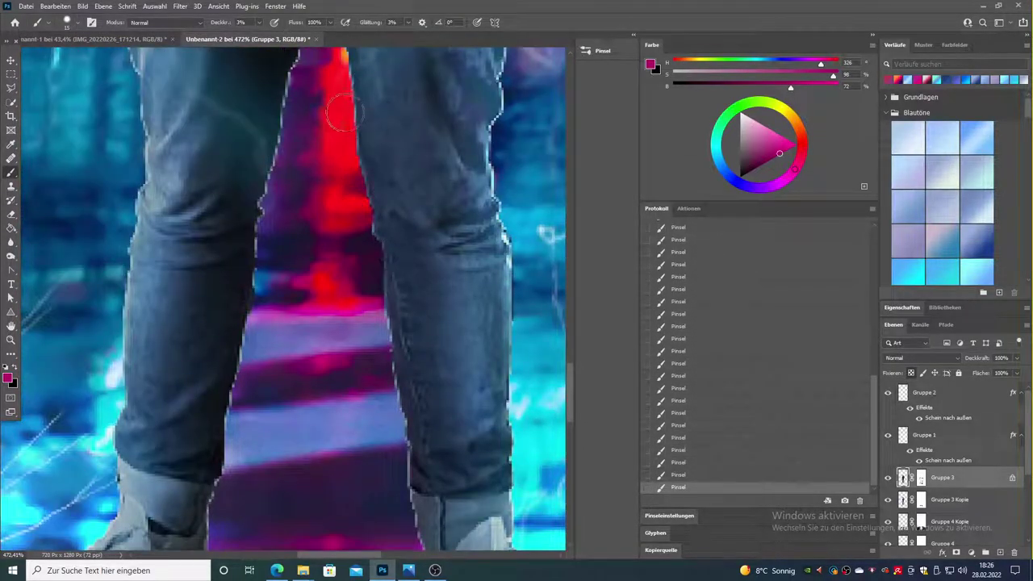
scroll(341, 116, "up", 3)
scroll(316, 174, "down", 1)
scroll(281, 350, "down", 1)
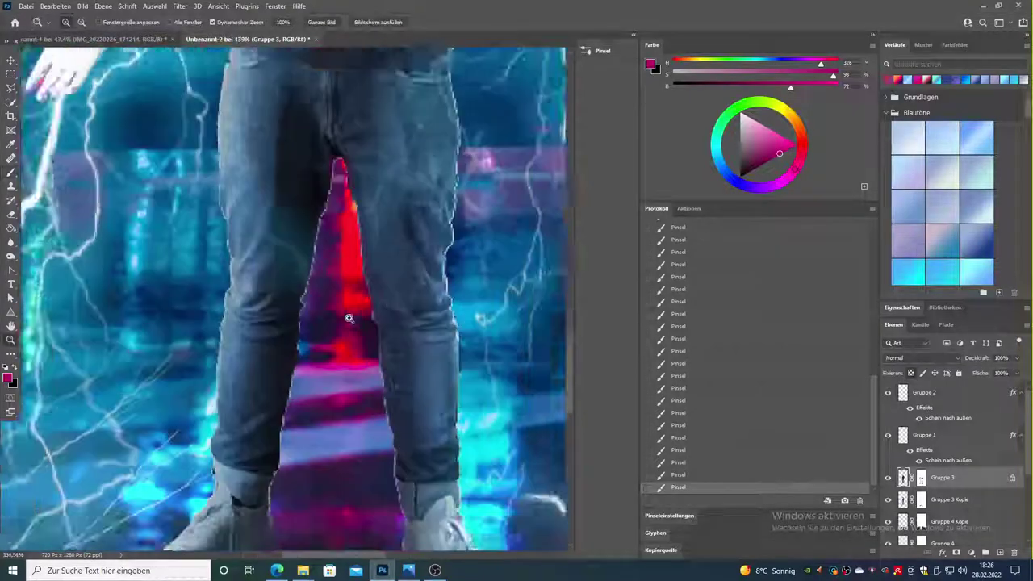
scroll(323, 246, "down", 1)
scroll(279, 464, "down", 1)
scroll(295, 331, "down", 2)
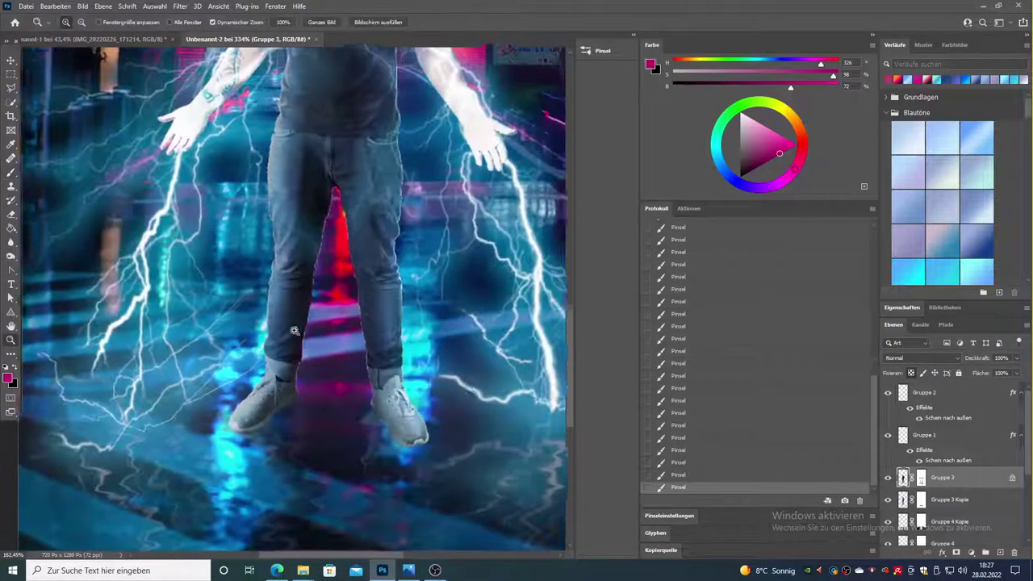
scroll(296, 330, "down", 1)
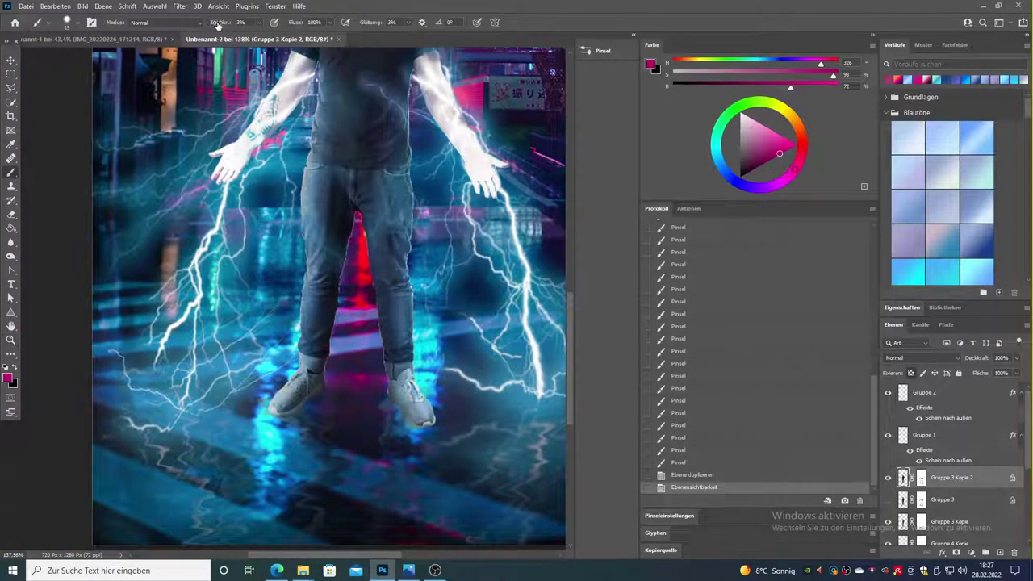
Step: Burn the shadows on the jeans, legs and shirt of Gruppe 3 Kopie 2
scroll(323, 345, "up", 1)
scroll(323, 345, "up", 2)
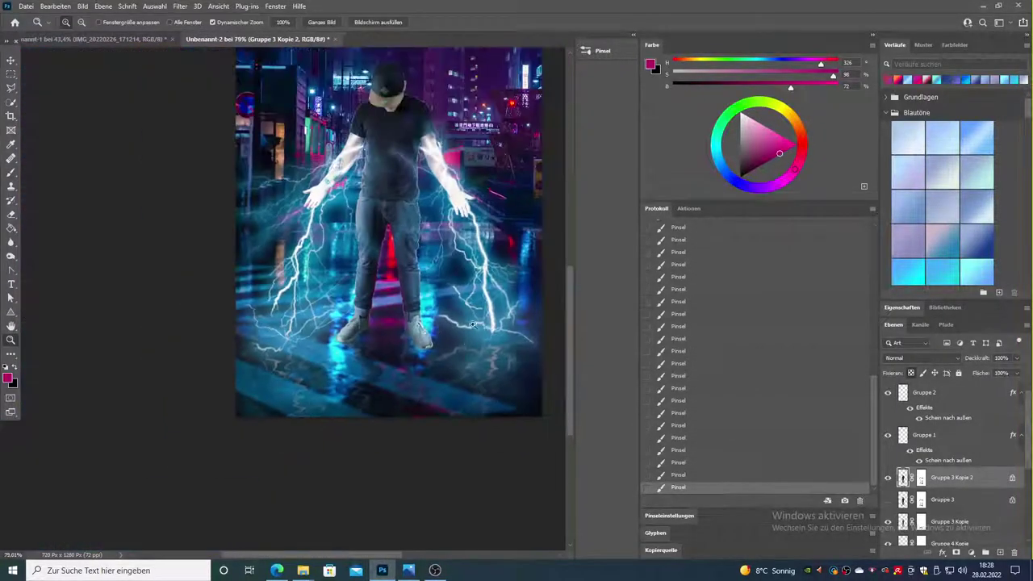
left_click_drag(402, 344, 380, 207)
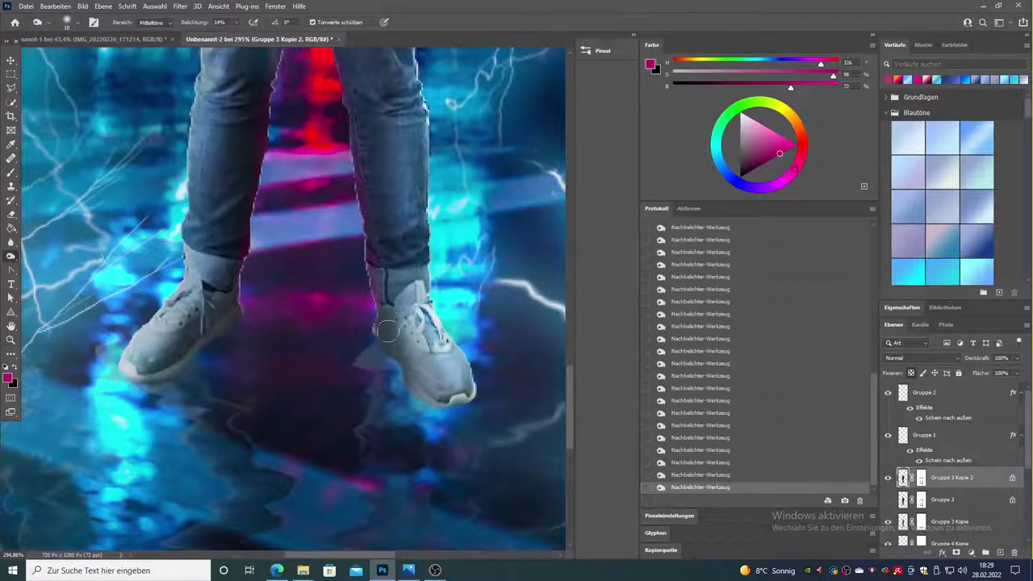
scroll(396, 283, "up", 1)
scroll(380, 207, "up", 2)
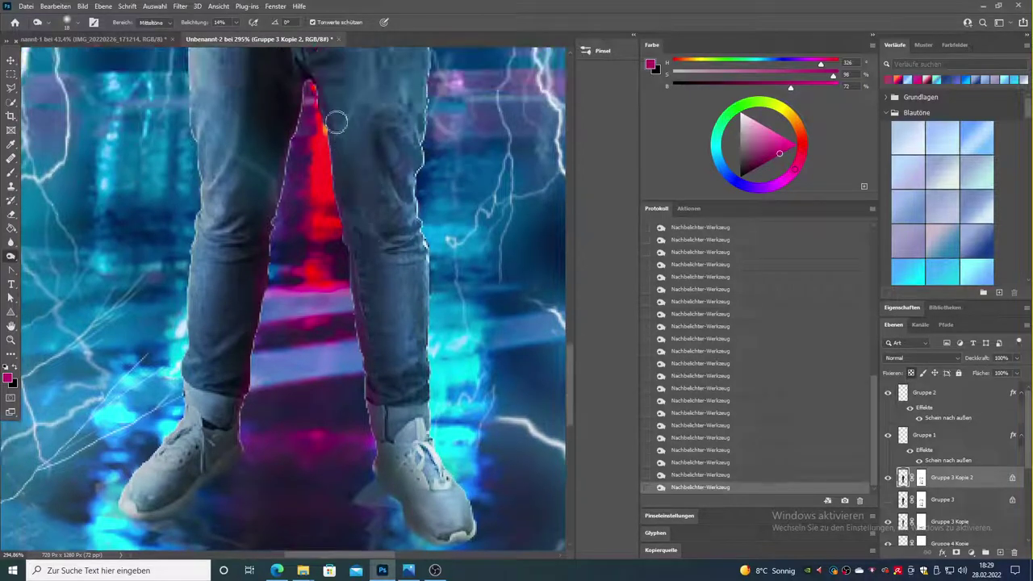
scroll(368, 325, "down", 5)
scroll(282, 282, "up", 3)
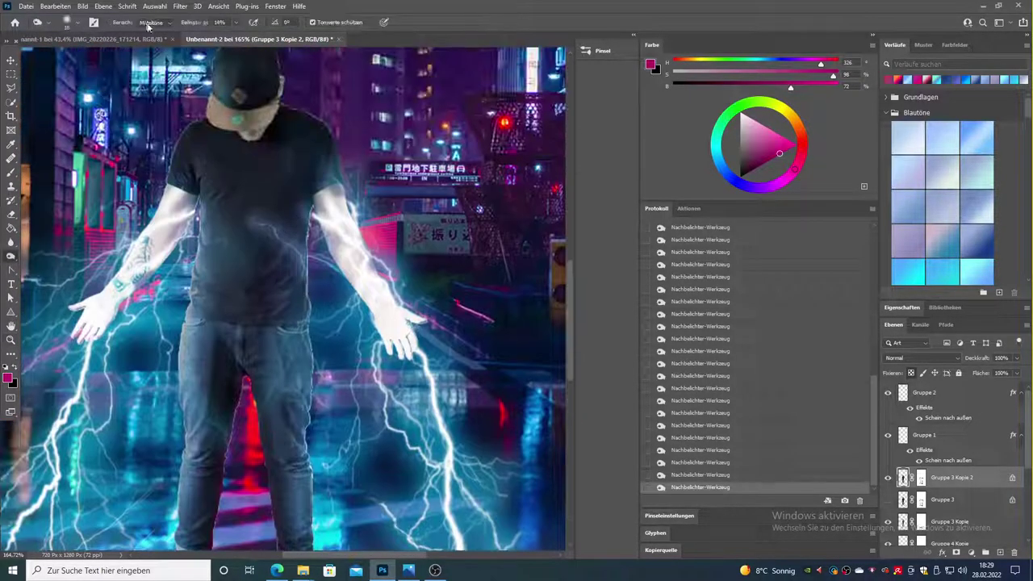
scroll(319, 194, "up", 5)
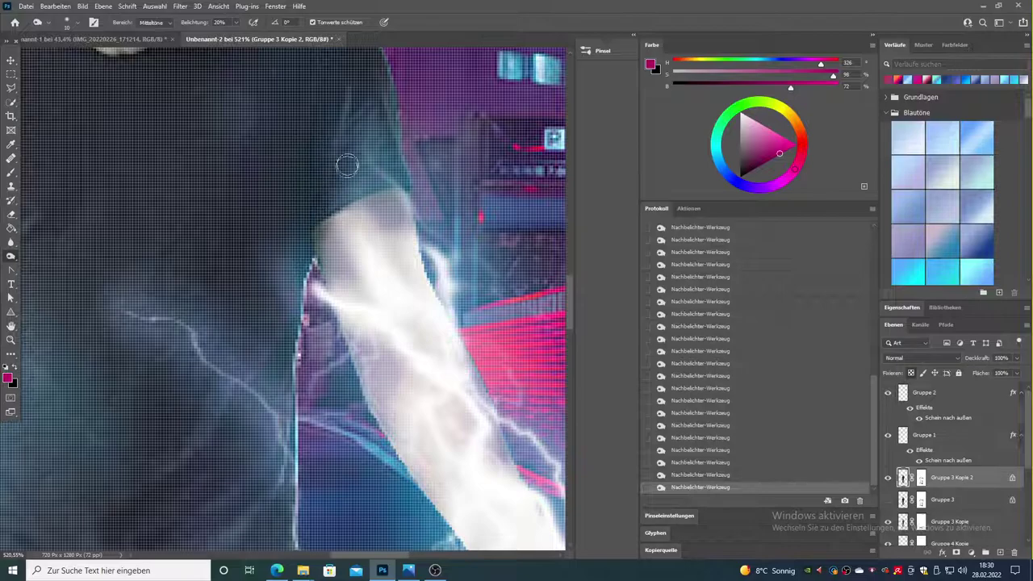
scroll(294, 277, "down", 5)
scroll(183, 162, "up", 5)
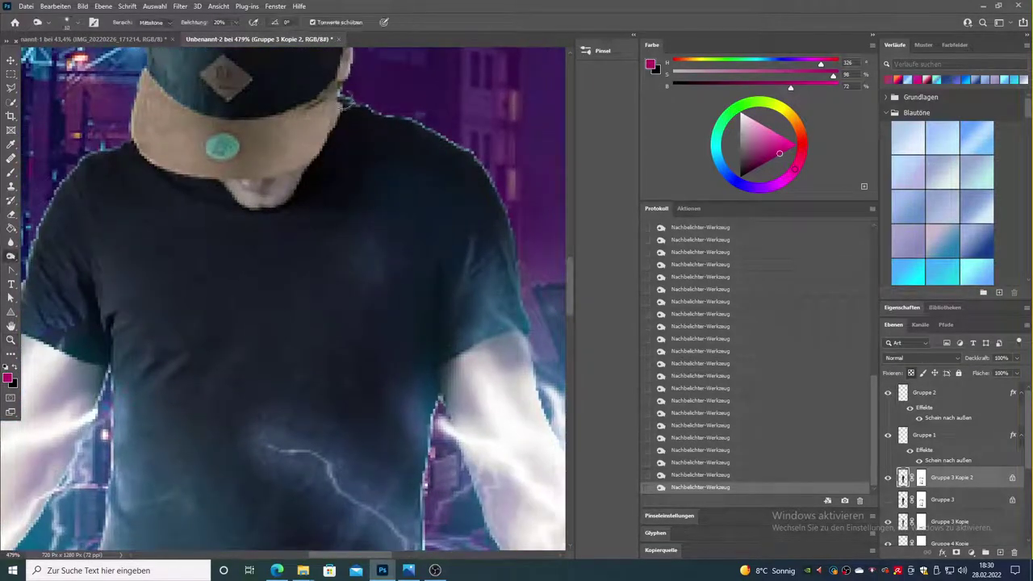
scroll(182, 157, "up", 1)
scroll(178, 130, "up", 3)
Step: Paint black on the Gruppe 3 Kopie mask along the cap's top edge and the shoulder fringe
left_click(11, 172)
left_click_drag(286, 88, 341, 107)
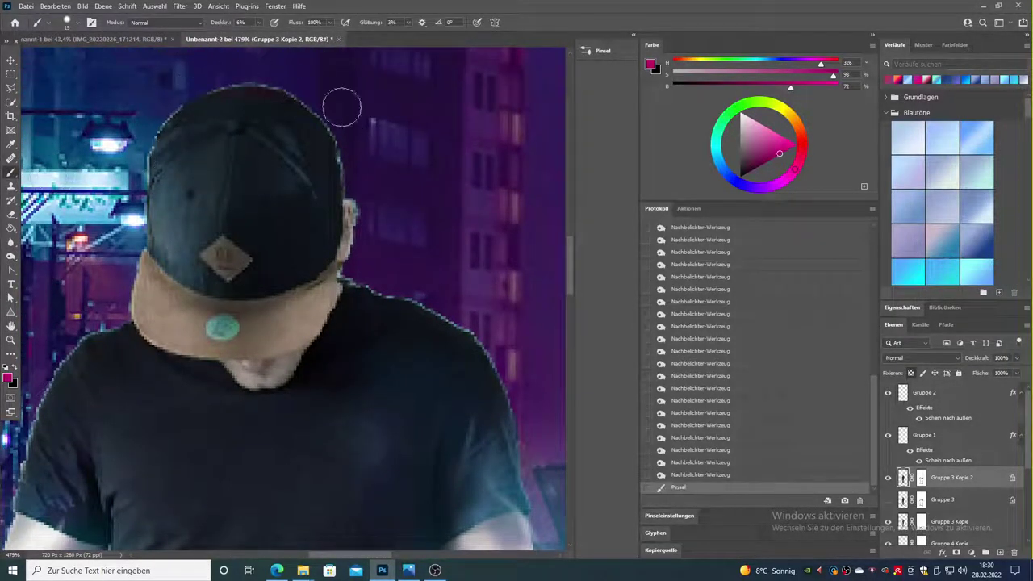
scroll(404, 297, "down", 5)
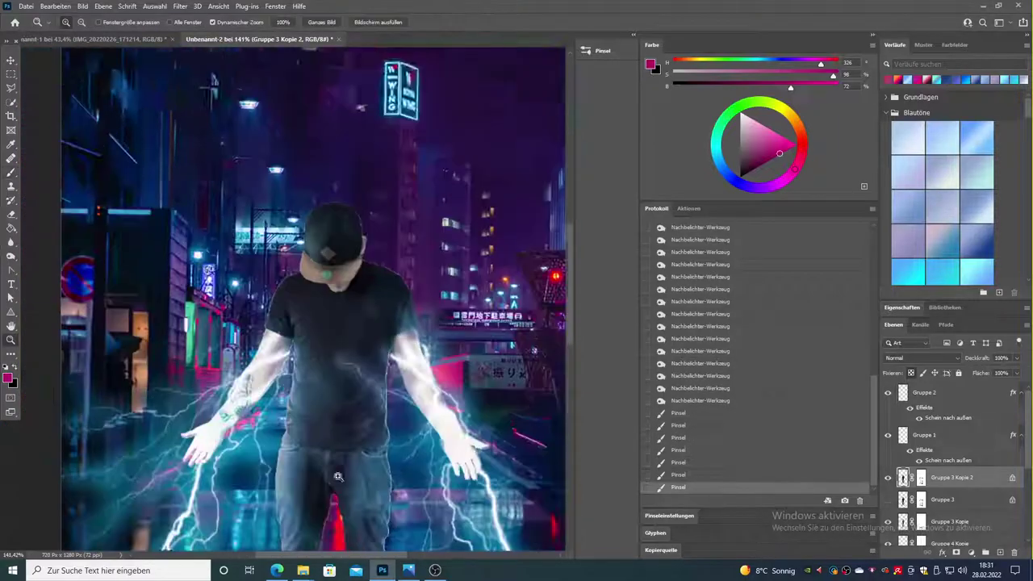
scroll(455, 266, "up", 5)
scroll(454, 265, "down", 1)
left_click(921, 499)
left_click(933, 522)
left_click_drag(379, 189, 440, 223)
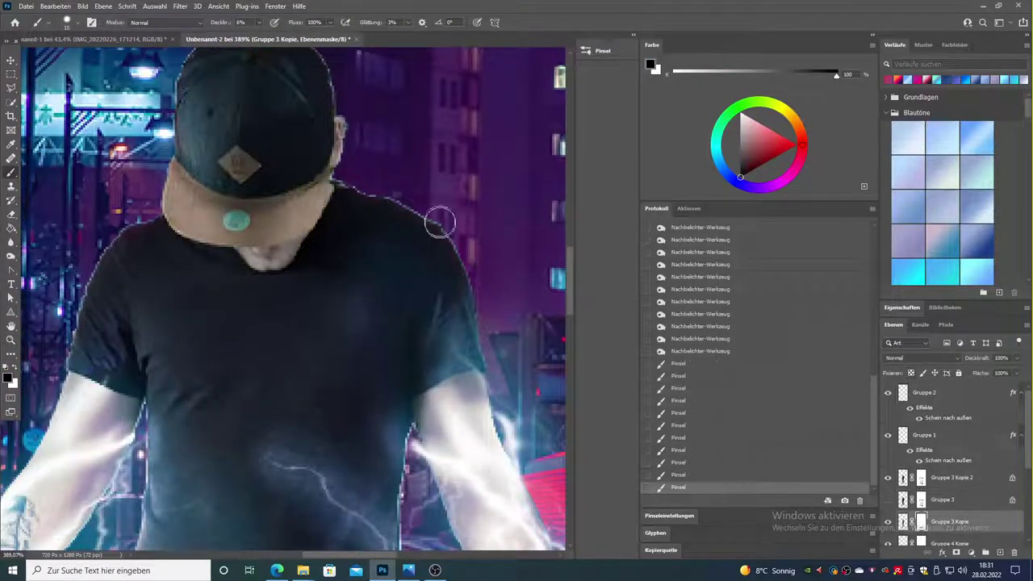
Step: Zoom in on the man's head and continue masking the halo on Gruppe 3 Kopie 2
scroll(215, 122, "up", 2)
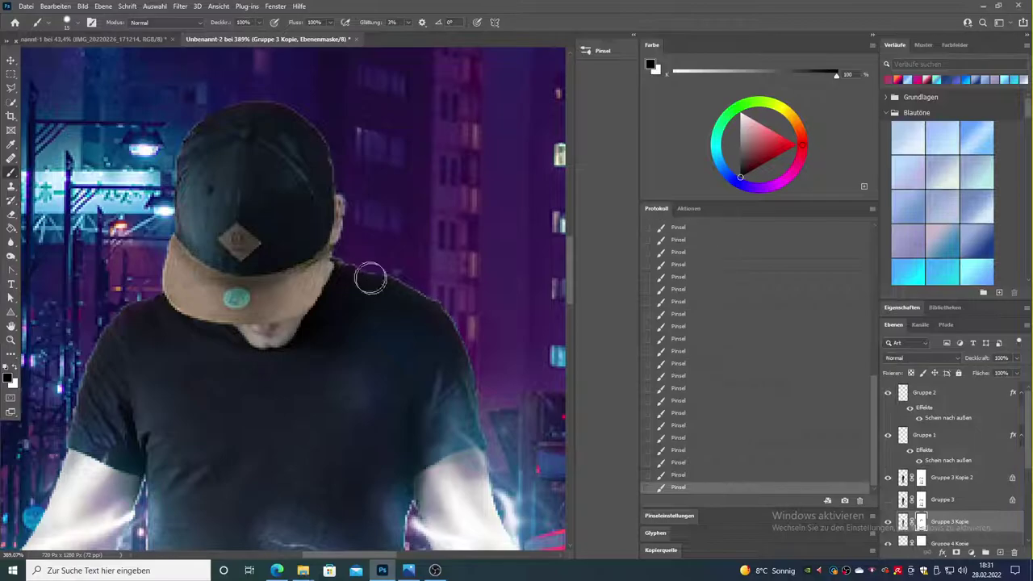
scroll(370, 278, "down", 5)
scroll(234, 414, "down", 5)
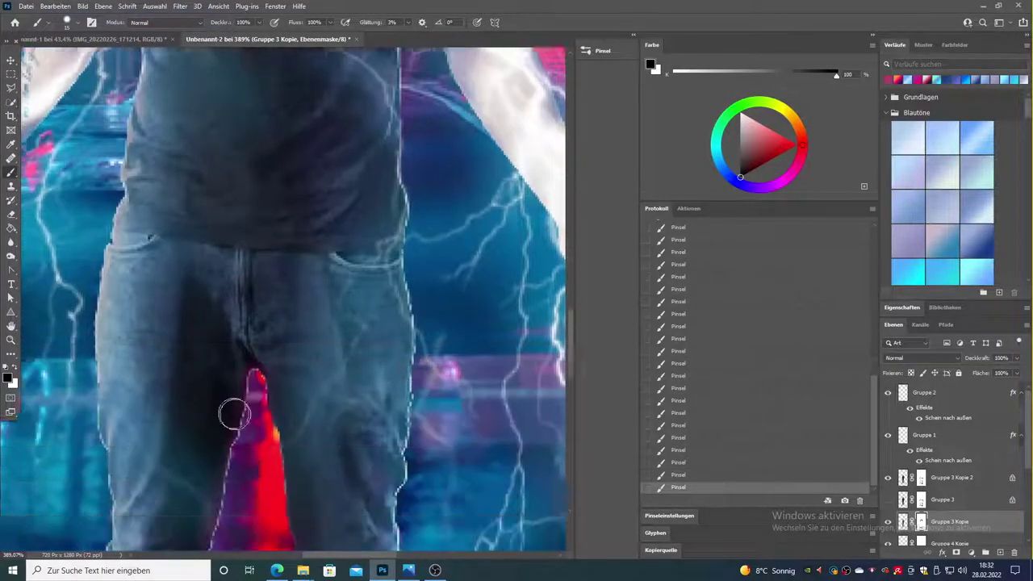
scroll(234, 414, "down", 3)
scroll(234, 414, "down", 2)
scroll(234, 414, "up", 4)
key("z")
left_click(358, 180)
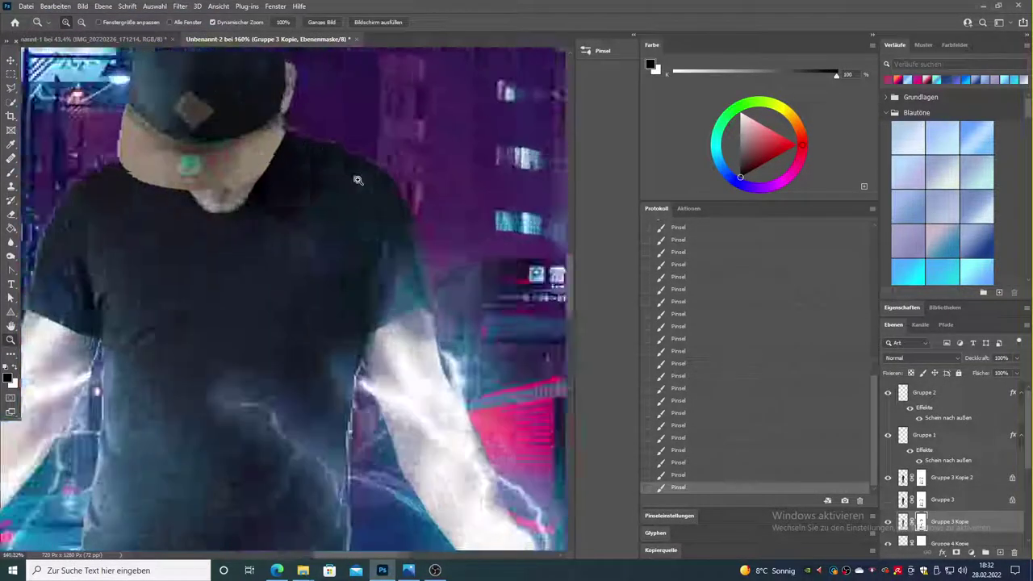
key("alt+bracketright")
key("b")
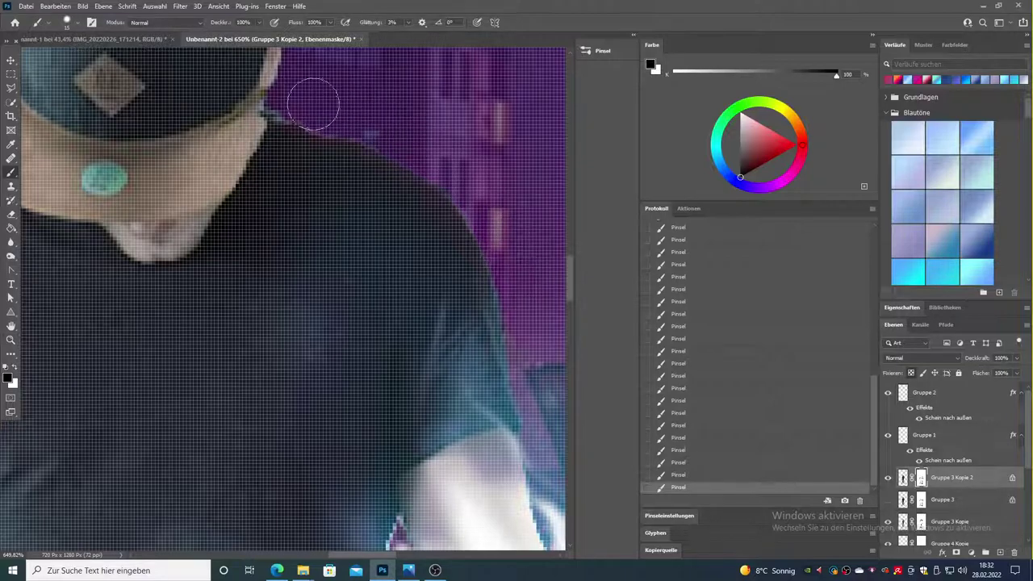
left_click_drag(367, 556, 335, 558)
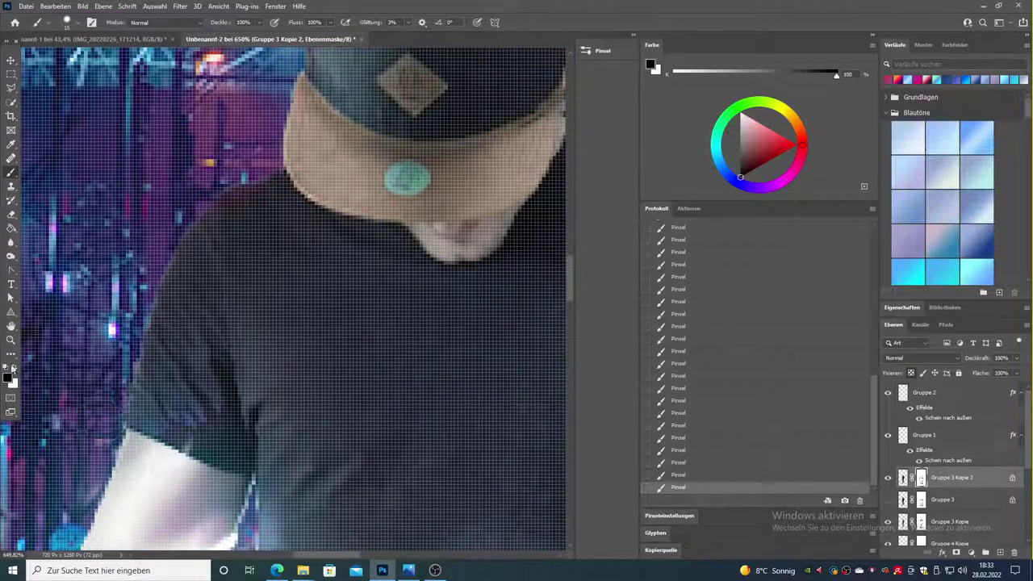
scroll(349, 143, "up", 6)
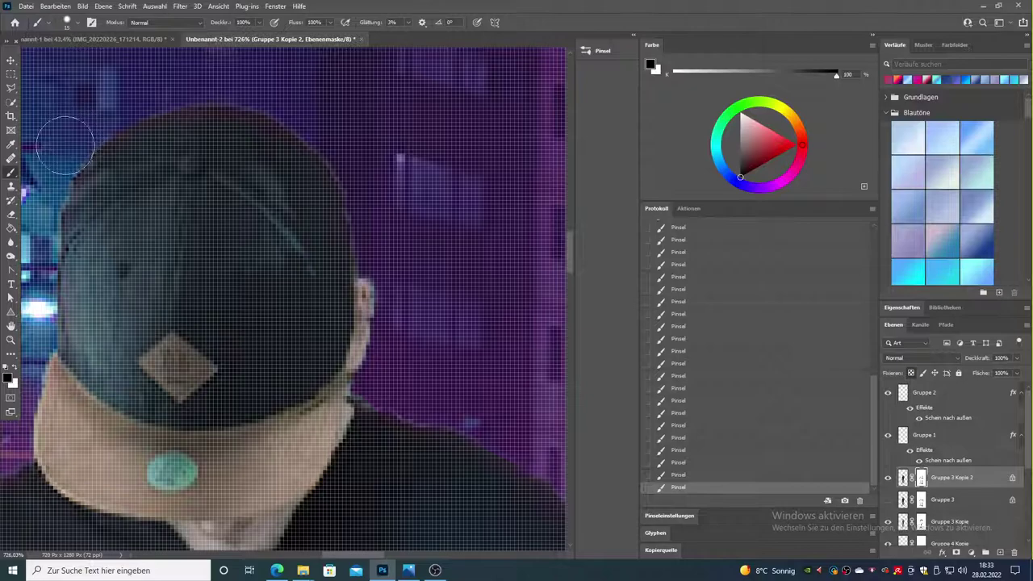
Step: Zoom out, sample the street lamp colour, and set red as the foreground colour
key("z")
scroll(50, 148, "down", 5)
scroll(50, 148, "up", 2)
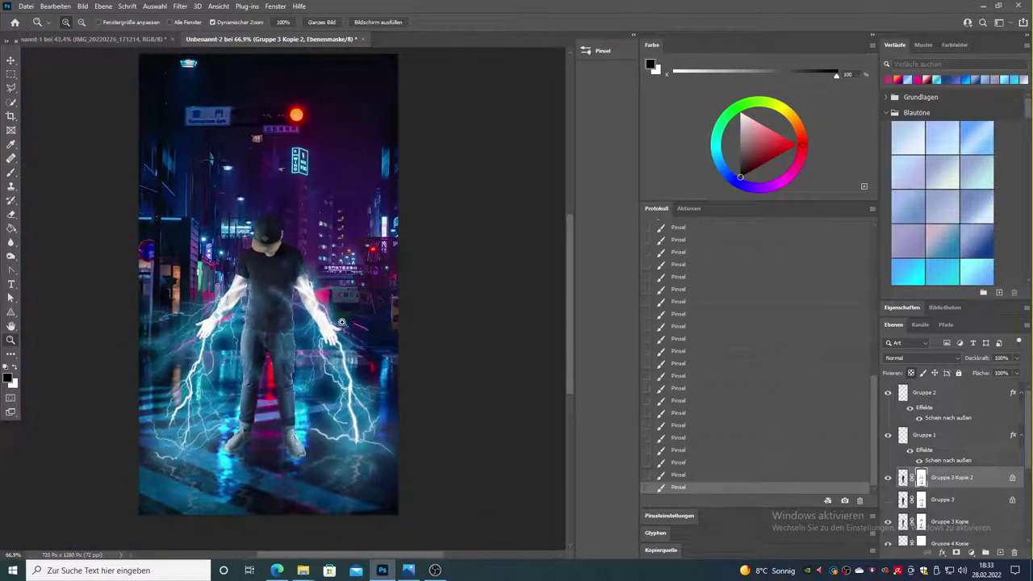
scroll(50, 148, "up", 1)
key("i")
left_click(311, 58)
left_click(903, 478)
Step: Add a new layer clipped to the man and paint a red rim with a 40 px brush
key("b")
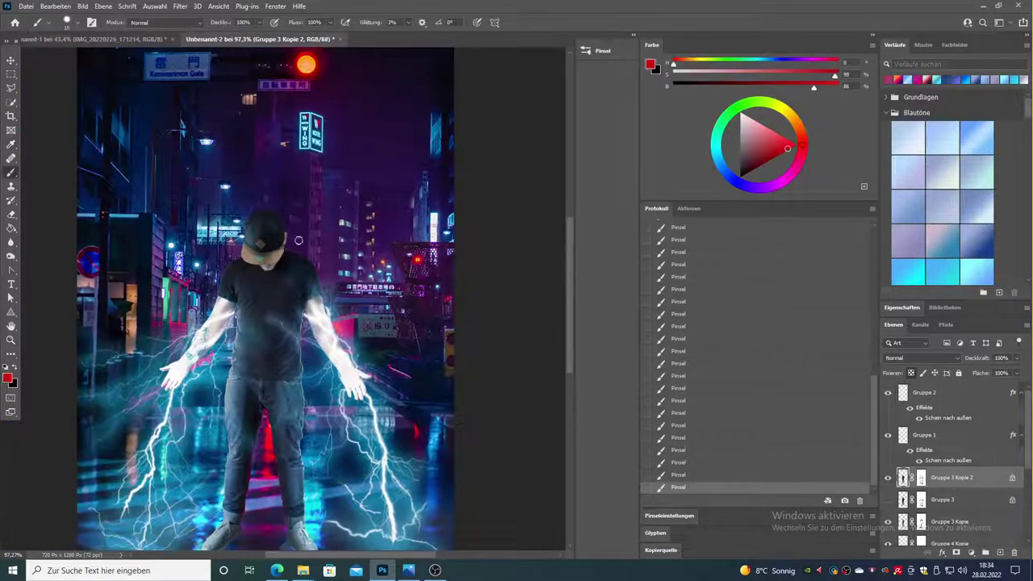
left_click(999, 552)
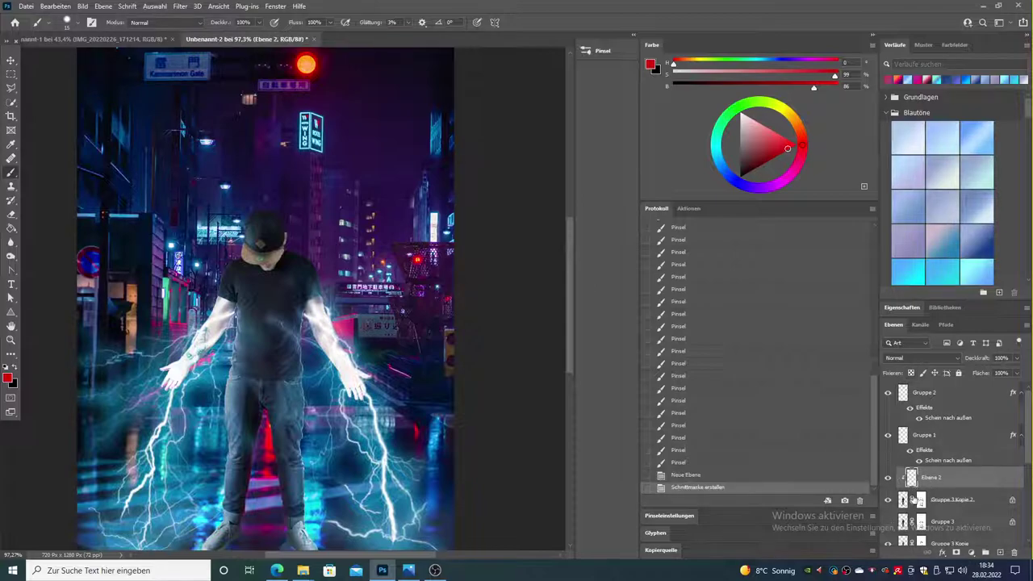
key("ctrl+z")
key("ctrl+z")
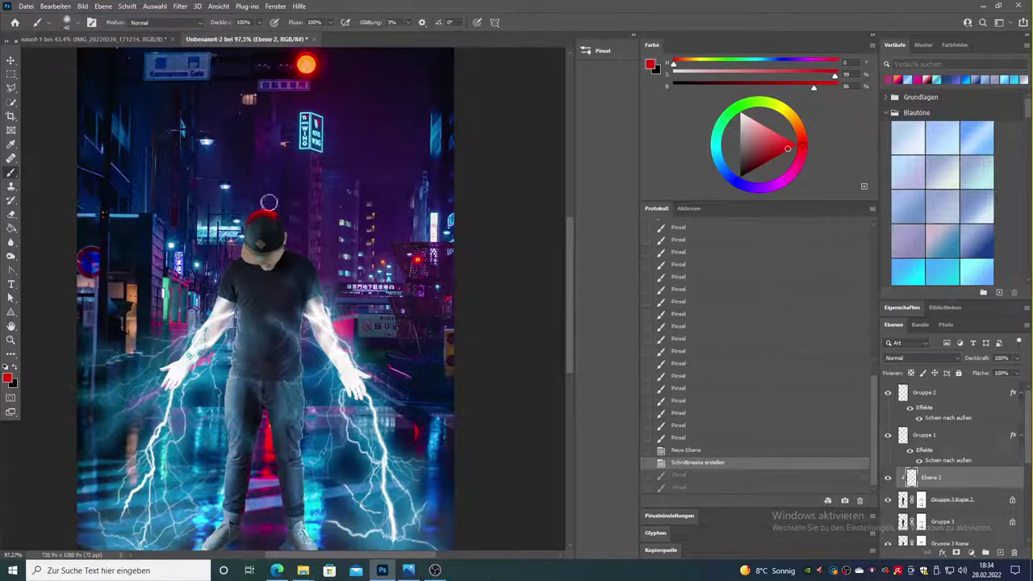
left_click_drag(252, 218, 281, 216)
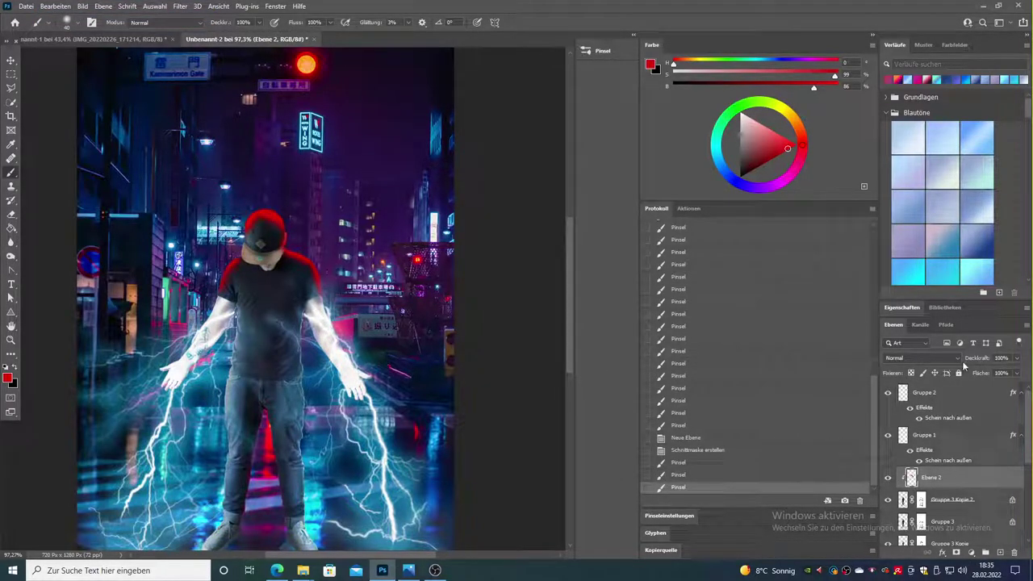
scroll(239, 537, "down", 3)
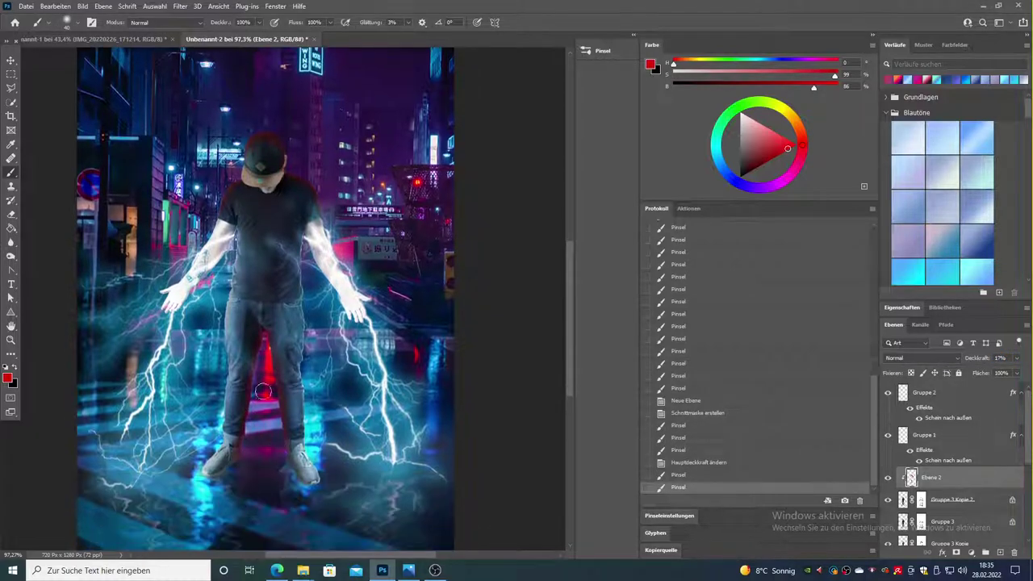
key("ctrl+z")
Step: Rework the rim in dark red around the cap and shoulders, leaving it faint at 17% opacity
left_click(271, 445, "alt")
key("ctrl+shift+z")
key("ctrl+shift+z")
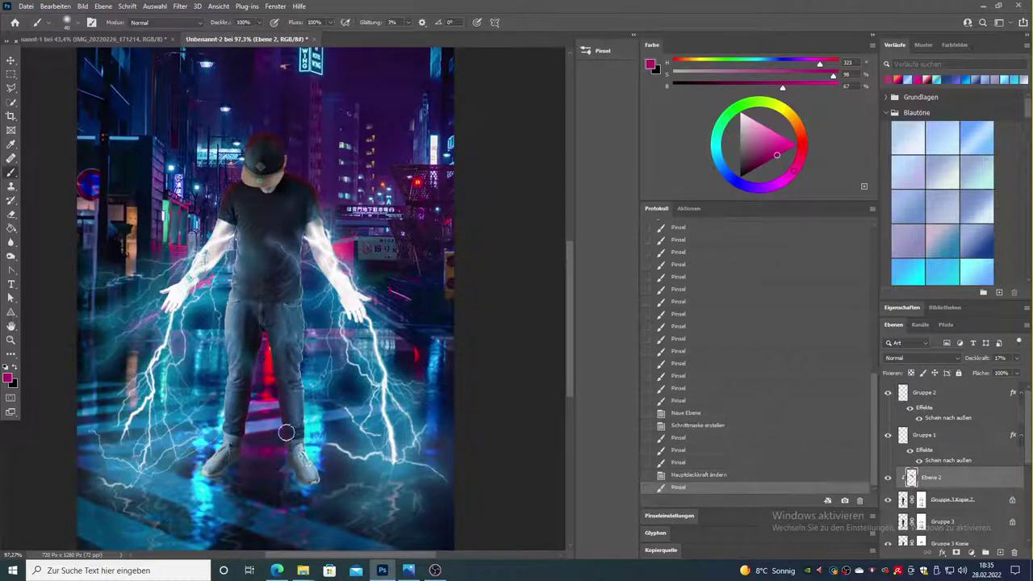
scroll(266, 448, "up", 3)
left_click(265, 452, "alt")
left_click(266, 485)
key("z")
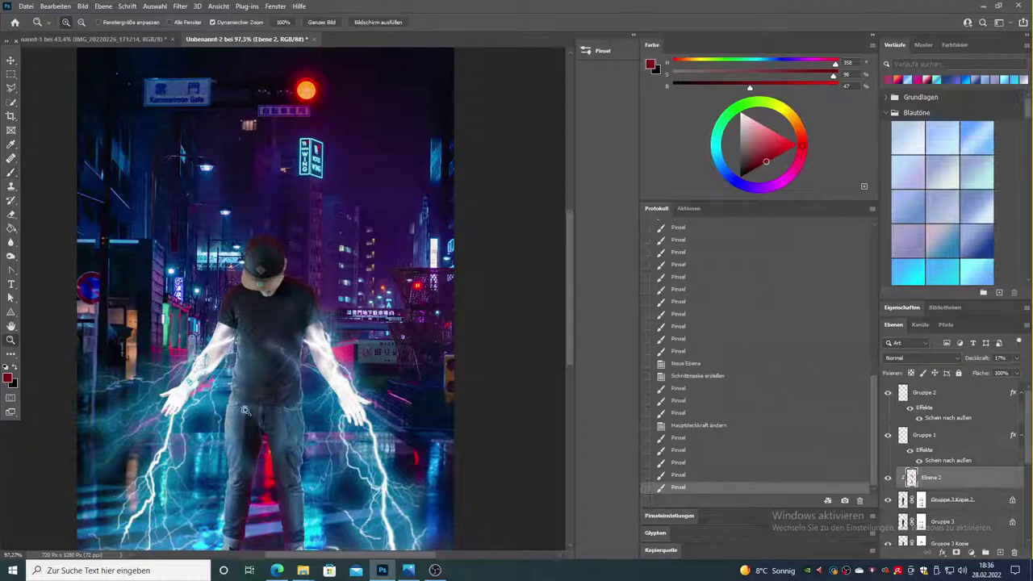
left_click_drag(266, 485, 421, 429)
Step: Raise the Straße layer's exposure to +3,03 so a pale fog covers the bottom
key("o")
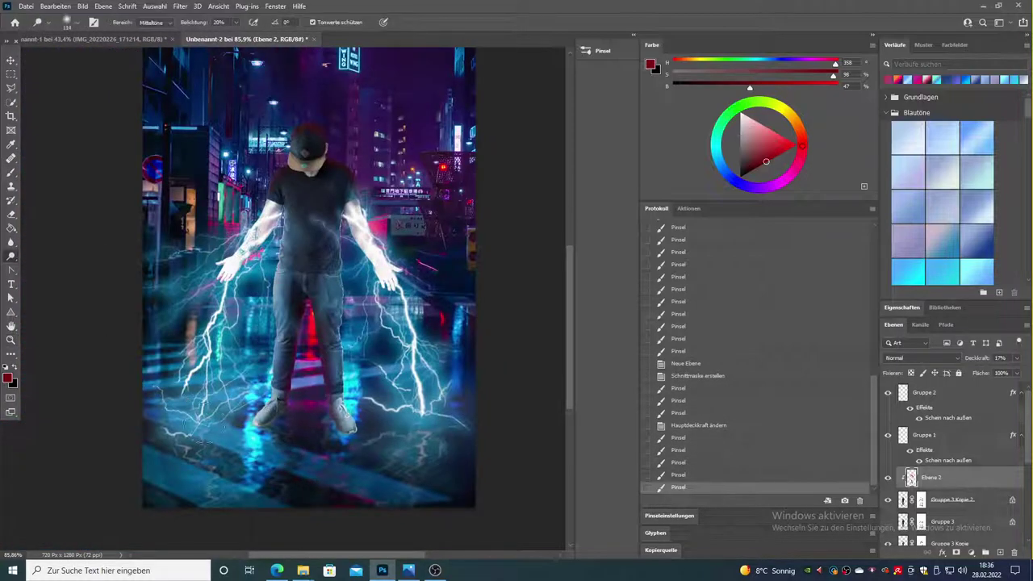
left_click_drag(161, 436, 468, 436)
left_click(920, 513)
left_click(889, 512)
left_click(678, 375)
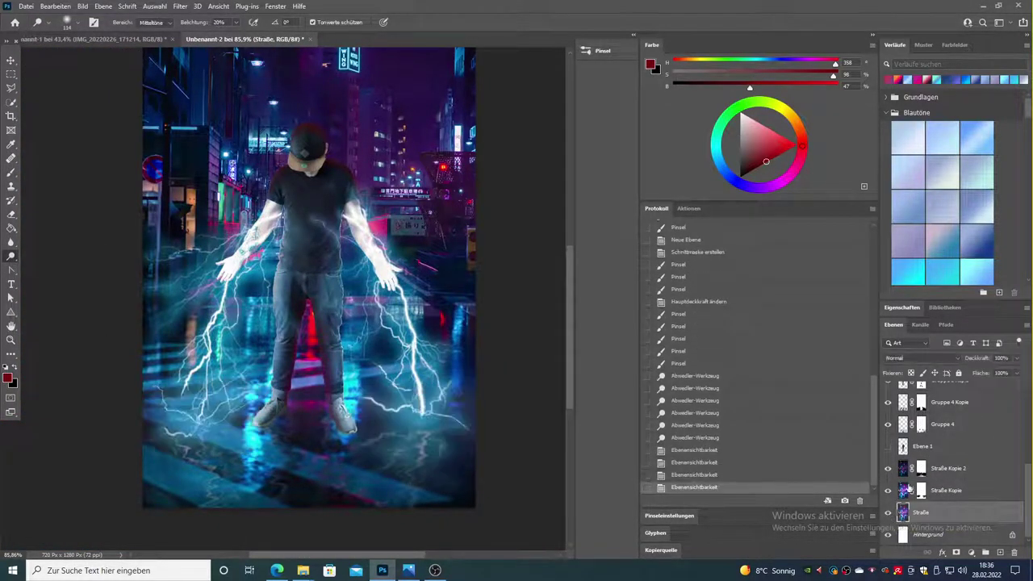
left_click(83, 6)
left_click(234, 105)
left_click_drag(578, 188, 607, 200)
left_click(607, 200)
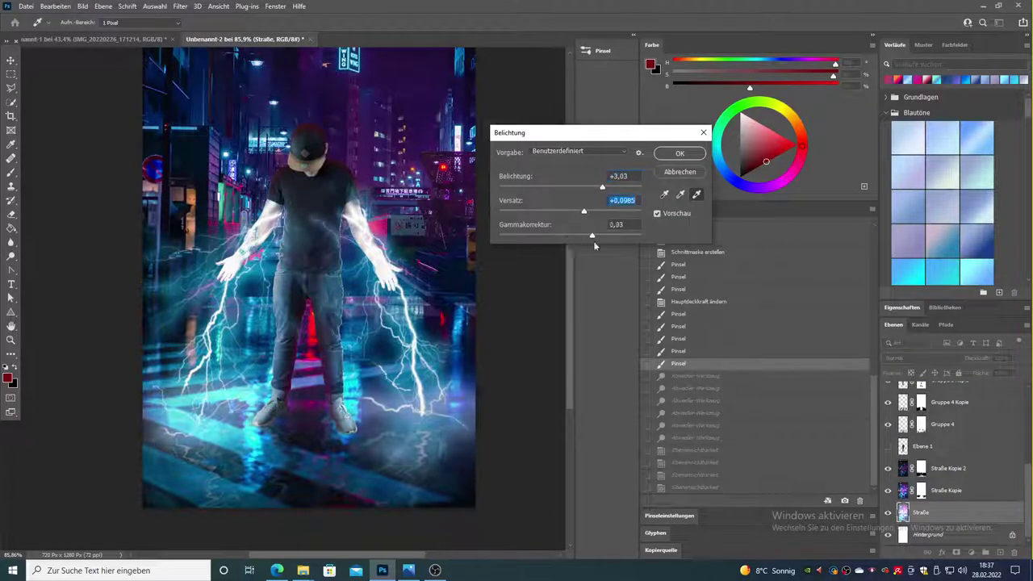
key("Return")
Step: Erase parts of the bottom fog on Straße Kopie and lighten the fog around the feet
left_click(11, 211)
mouse_move(258, 412)
left_mouse_down()
mouse_move(138, 428)
mouse_move(242, 387)
left_mouse_up()
left_click_drag(468, 452, 355, 452)
mouse_move(468, 396)
left_mouse_down()
mouse_move(373, 437)
mouse_move(436, 484)
mouse_move(420, 460)
left_mouse_up()
key("o")
left_click_drag(186, 403, 234, 443)
Step: Undo the dodge strokes and touch up the masks and fog around the man's shoes
key("ctrl+z")
key("ctrl+z")
key("ctrl+z")
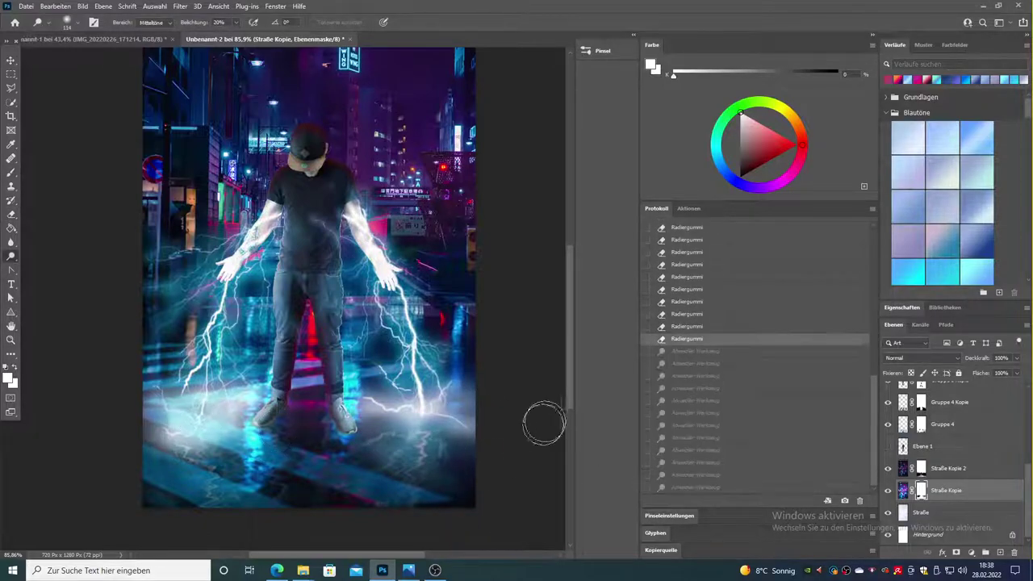
left_click(11, 340)
scroll(307, 291, "up", 3)
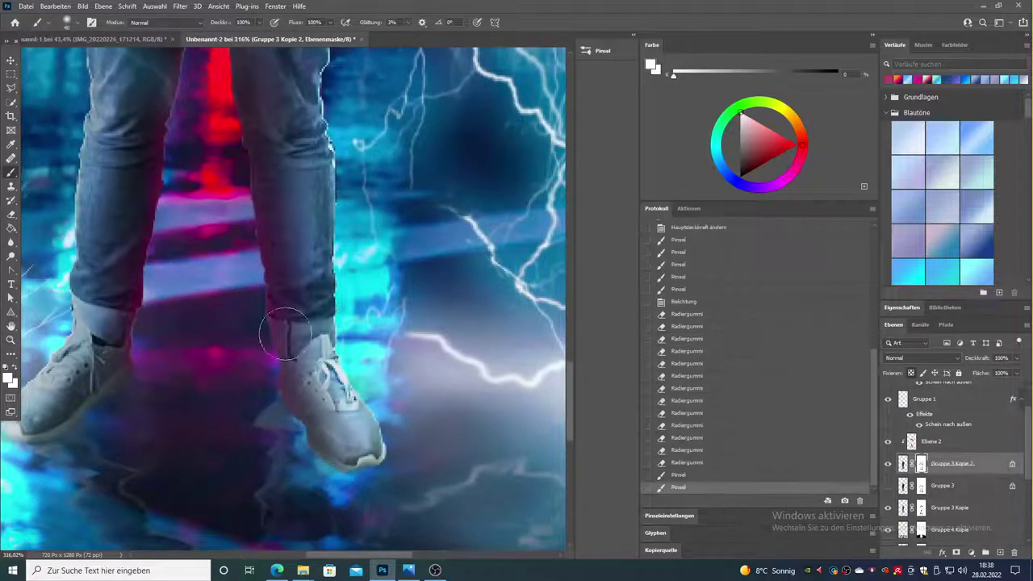
left_click(9, 377)
key("ctrl+z")
key("ctrl+z")
key("ctrl+z")
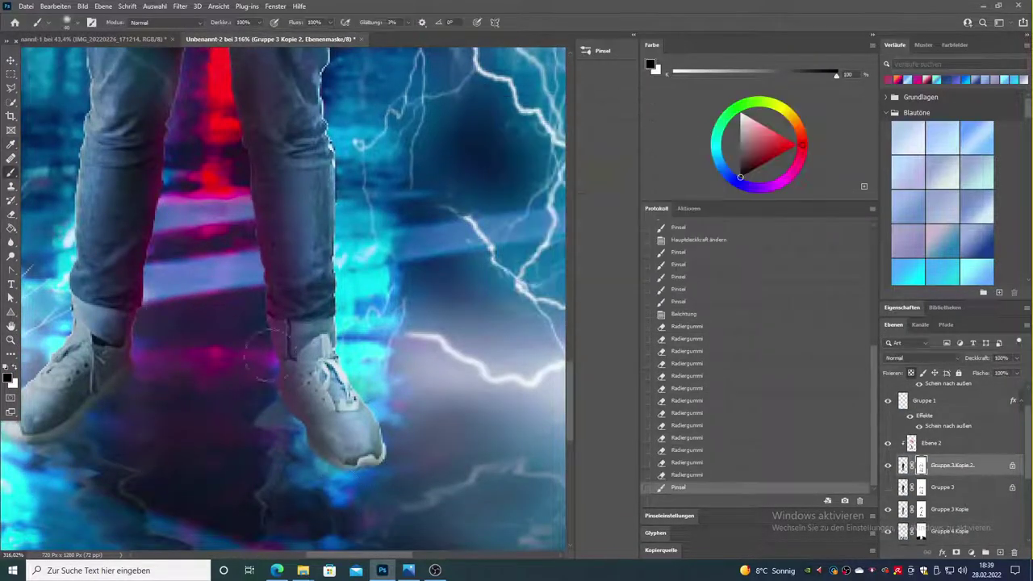
left_click(67, 22)
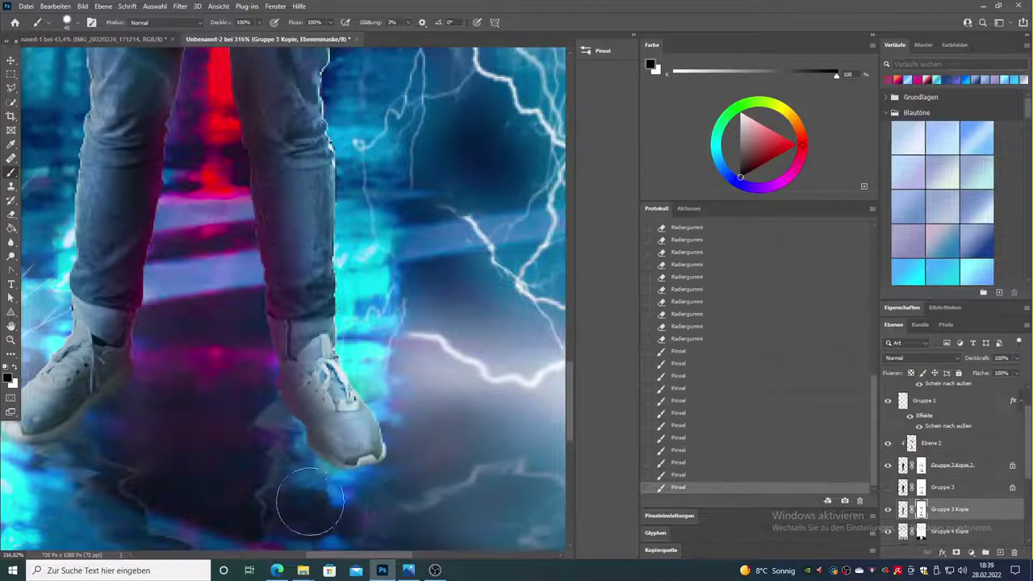
key("z")
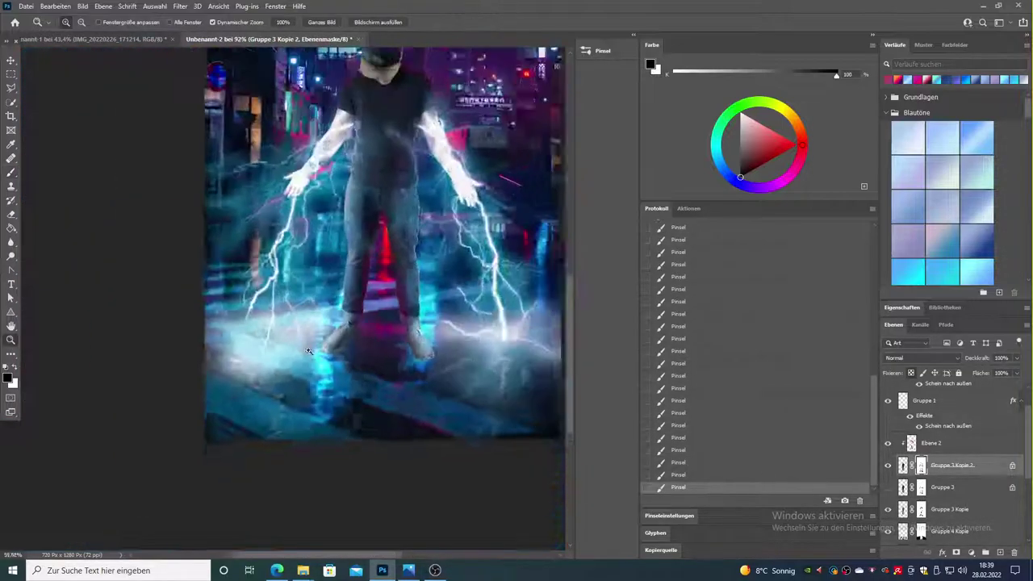
left_click_drag(513, 508, 336, 403)
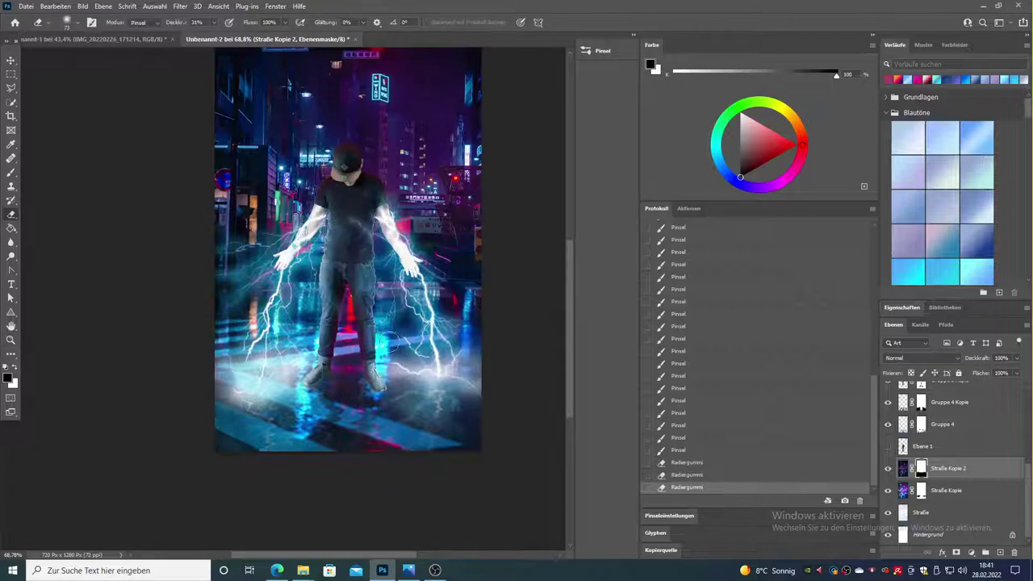
key("ctrl+z")
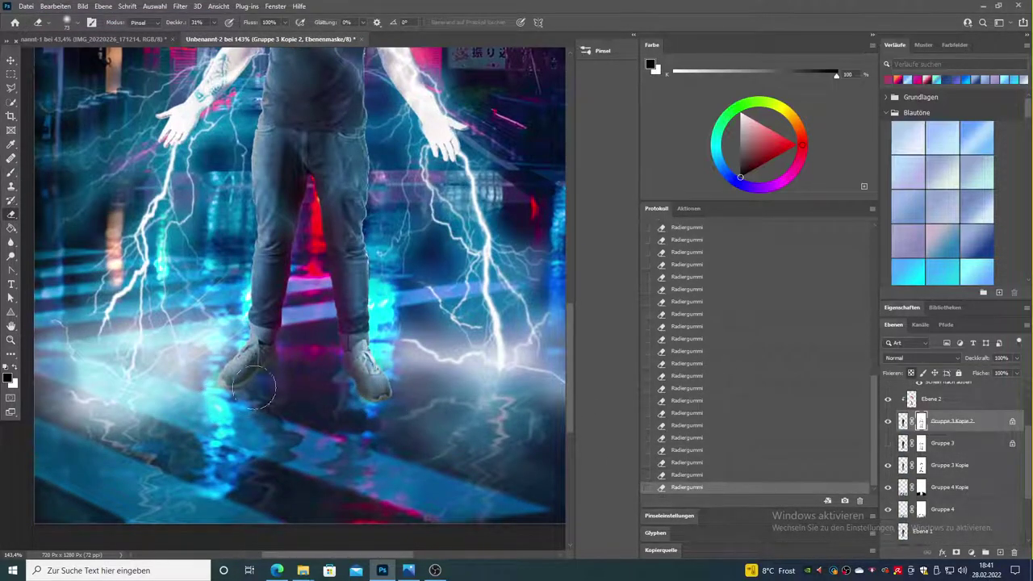
key("z")
key("ctrl+0")
Step: Burn the man's shirt and jeans with Midtones at 20% exposure to deepen shadows
left_click_drag(129, 253, 159, 253)
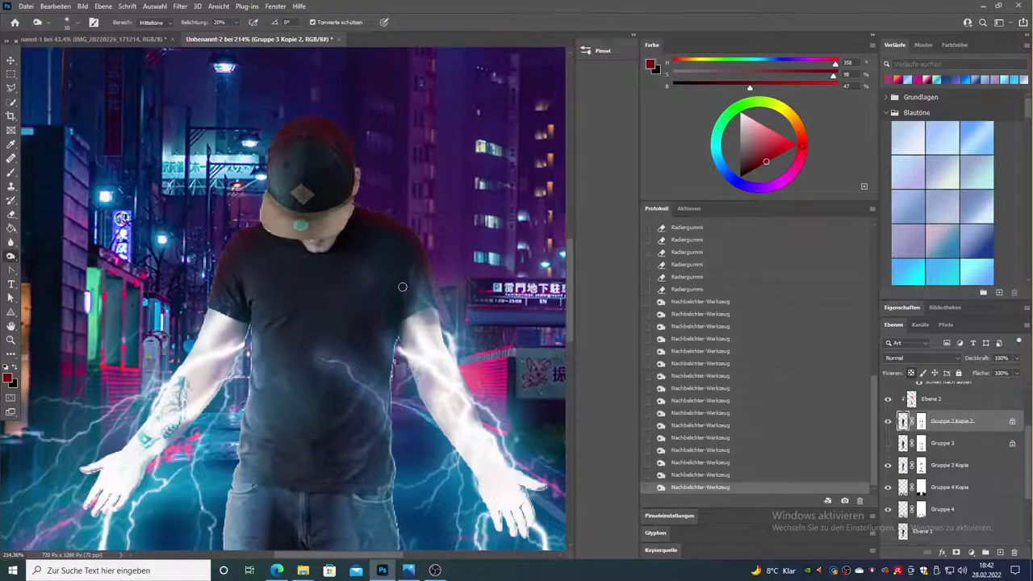
scroll(299, 328, "down", 2)
scroll(308, 384, "down", 1)
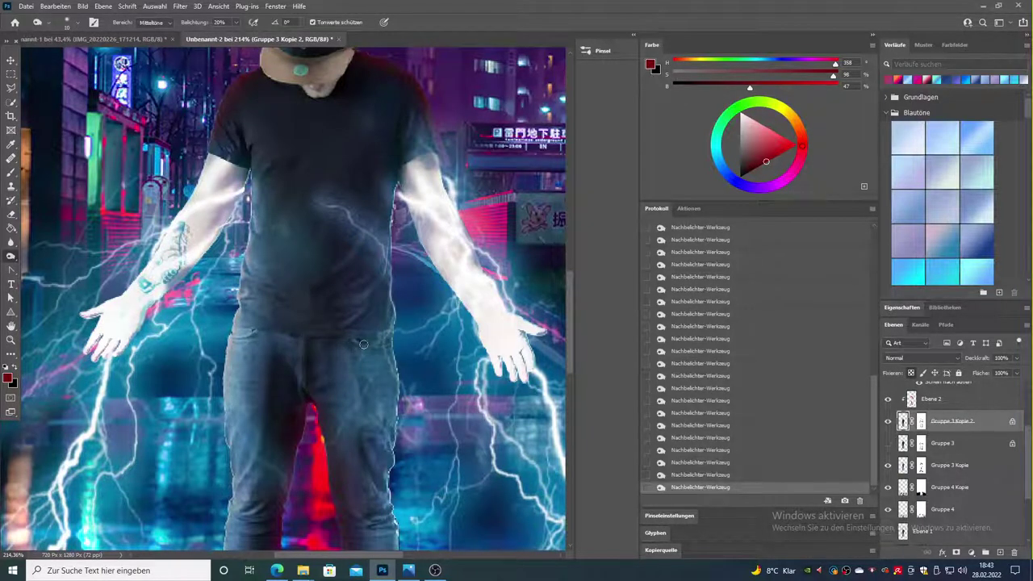
scroll(363, 370, "down", 1)
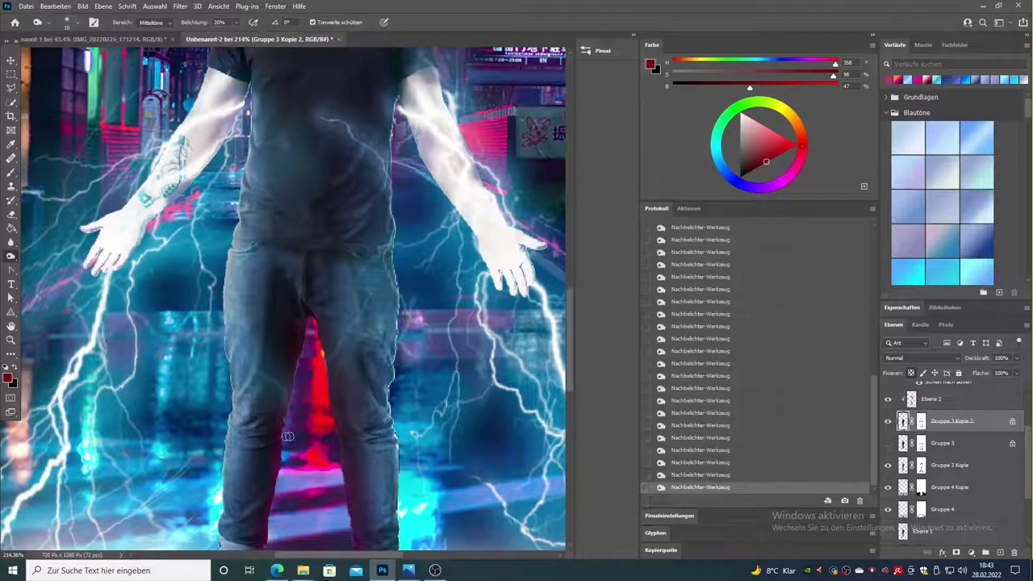
scroll(280, 371, "down", 2)
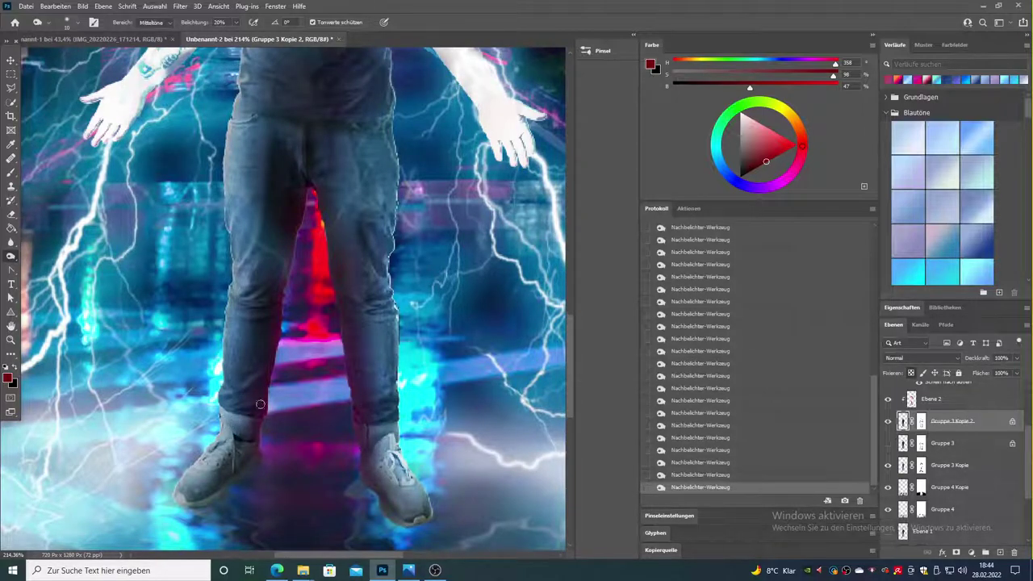
scroll(260, 404, "up", 7)
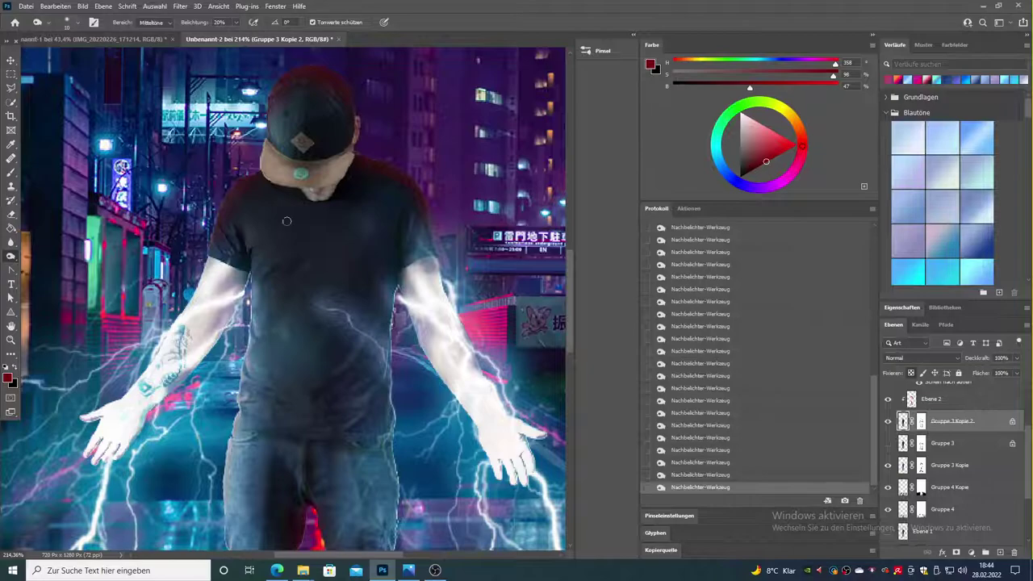
key("z")
left_click_drag(286, 221, 202, 221)
Step: Add a new layer for the HOTEL WING sign and pick a light cyan colour
left_click_drag(339, 193, 452, 194)
scroll(934, 432, "up", 3)
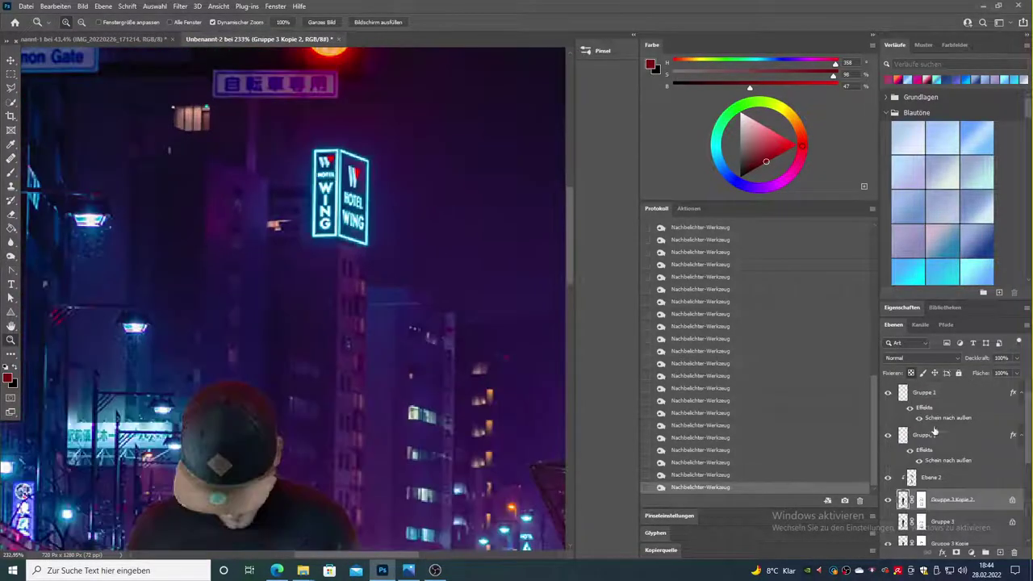
key("ctrl+shift+alt+n")
left_click_drag(339, 161, 387, 161)
key("i")
left_click(401, 210)
key("b")
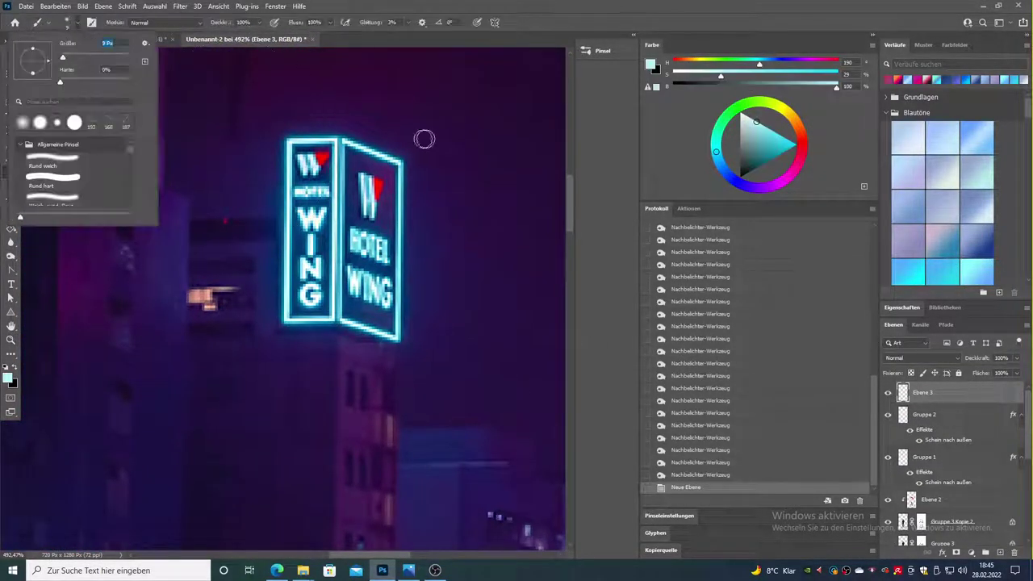
Step: Fill a frame-shaped selection of the left sign panel with light cyan
key("l")
left_click(335, 132)
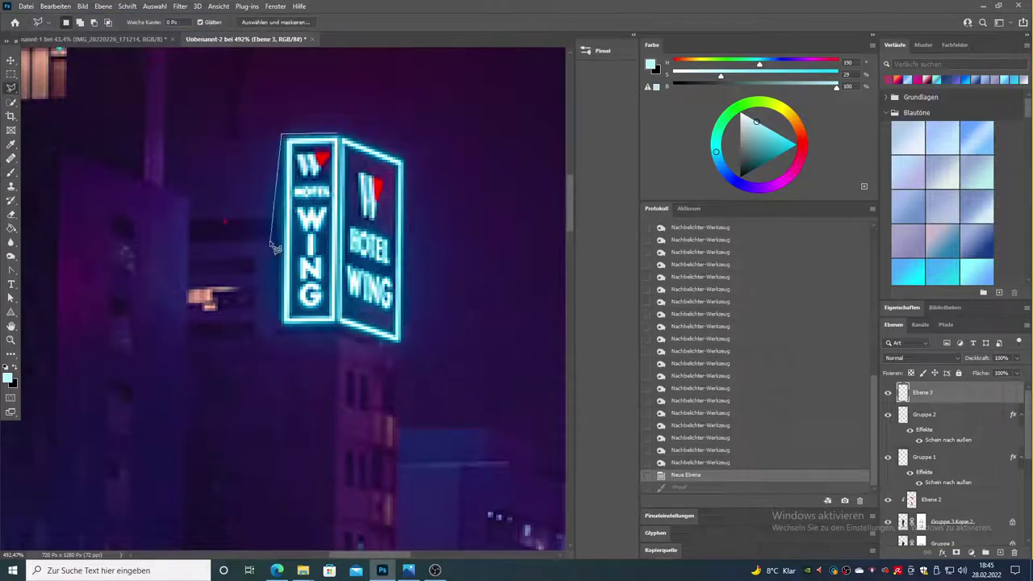
left_click(335, 133)
left_click(292, 145)
left_click(293, 315)
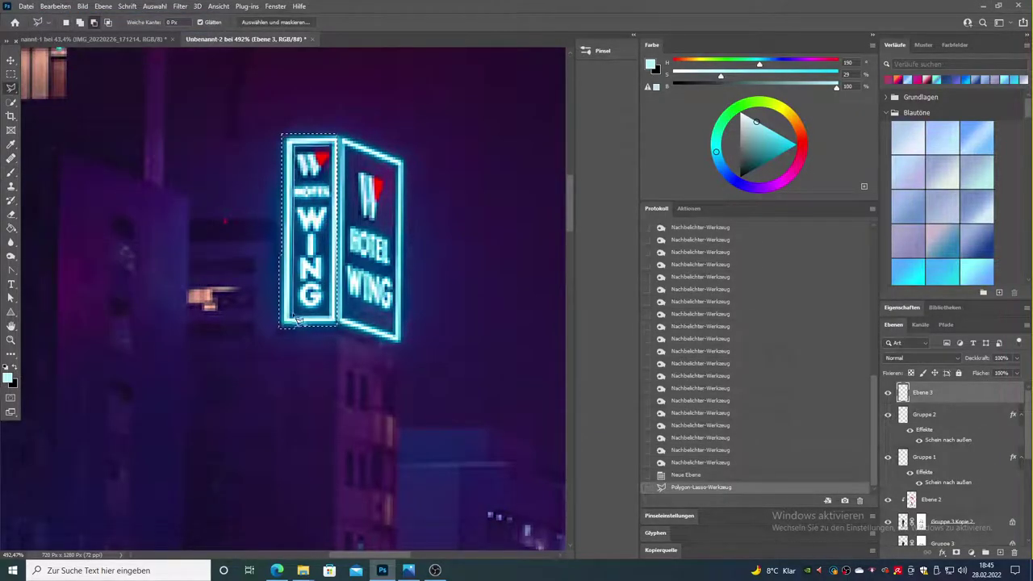
left_click(330, 314)
left_click(333, 146)
key("alt+BackSpace")
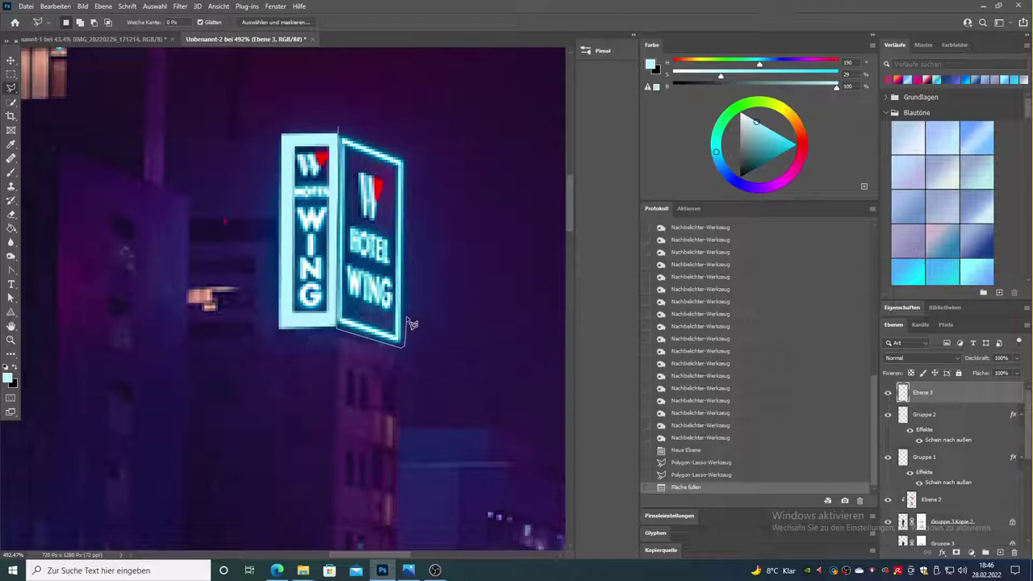
Step: Fill the right sign panel's frame with cyan, then deselect
left_click(339, 132)
left_click(348, 153, "alt")
left_click(393, 169)
left_click(390, 327)
double_click(346, 314)
key("ctrl+BackSpace")
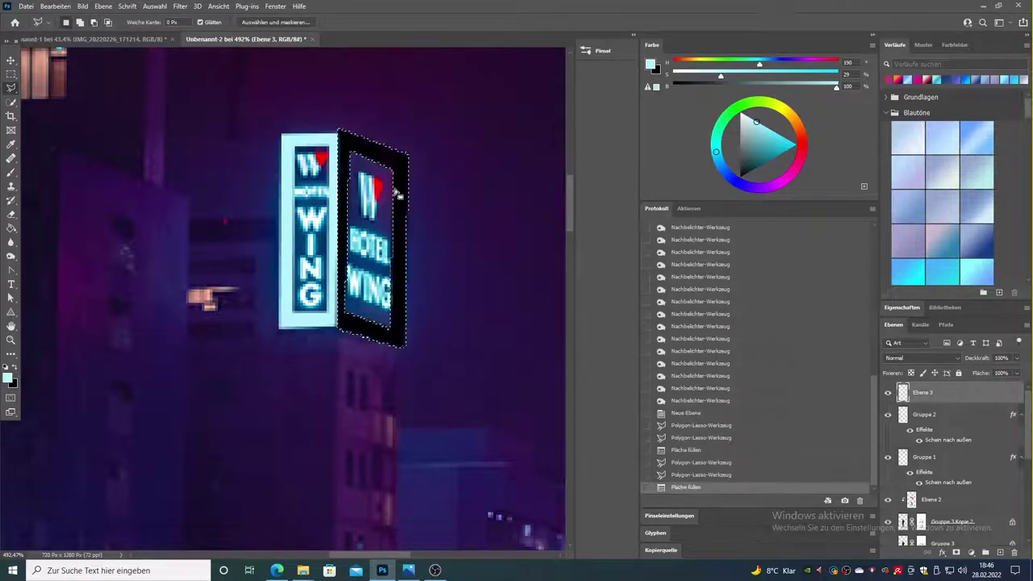
key("b")
key("ctrl+d")
Step: Brush over the sign lettering, add red from the logo, and set the layer to 35% opacity
left_click(370, 242)
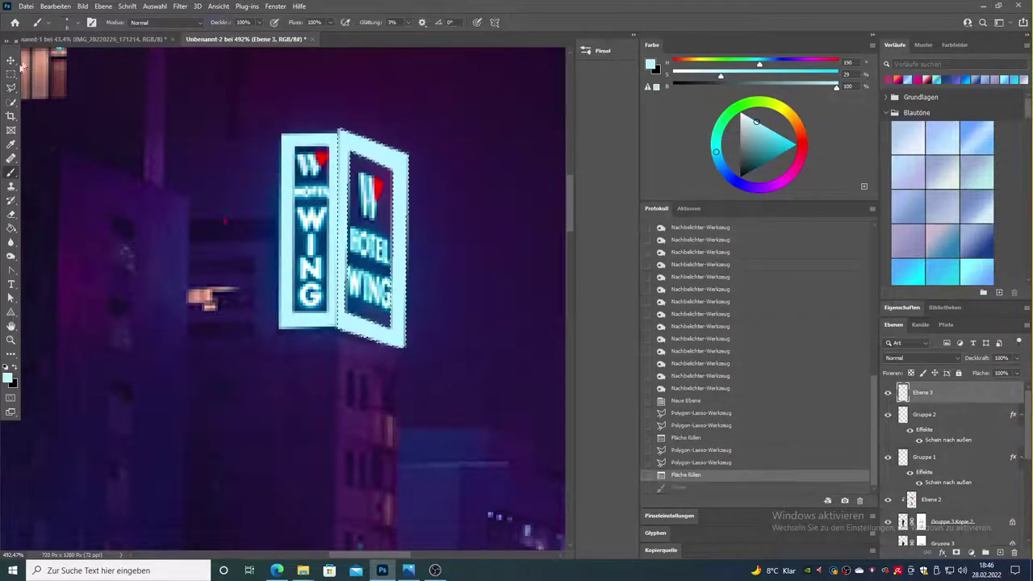
mouse_move(309, 153)
left_mouse_down()
mouse_move(311, 311)
mouse_move(322, 311)
left_mouse_up()
mouse_move(347, 266)
left_mouse_down()
mouse_move(367, 297)
mouse_move(379, 226)
left_mouse_up()
left_click_drag(361, 222, 363, 182)
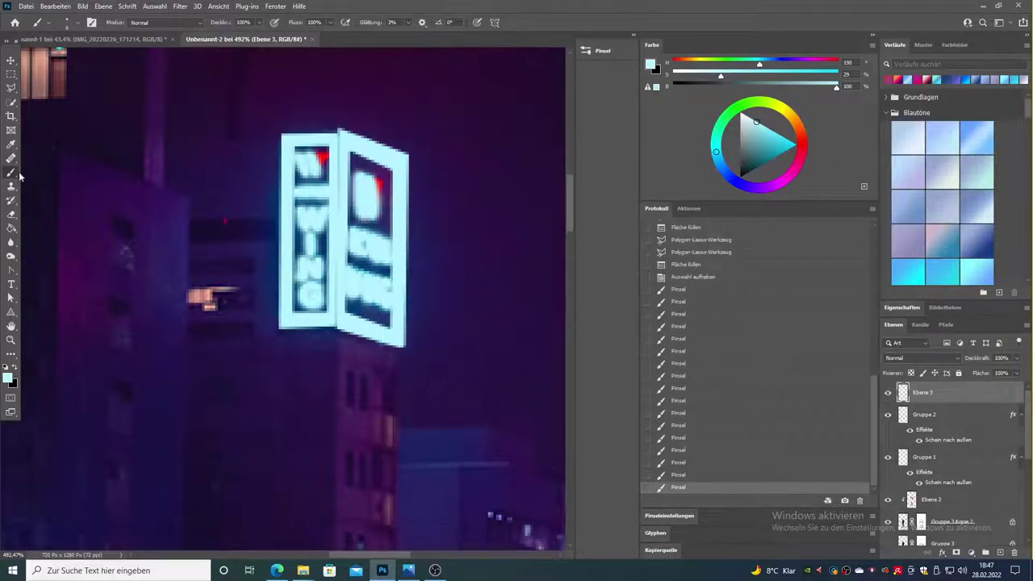
left_click(321, 157, "alt")
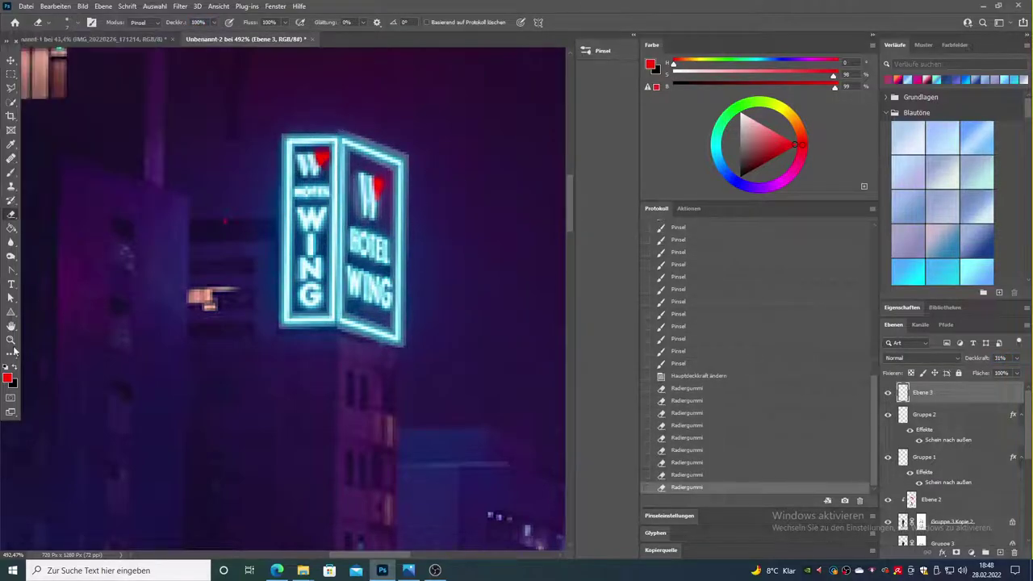
key("z")
key("ctrl+0")
left_click(889, 393)
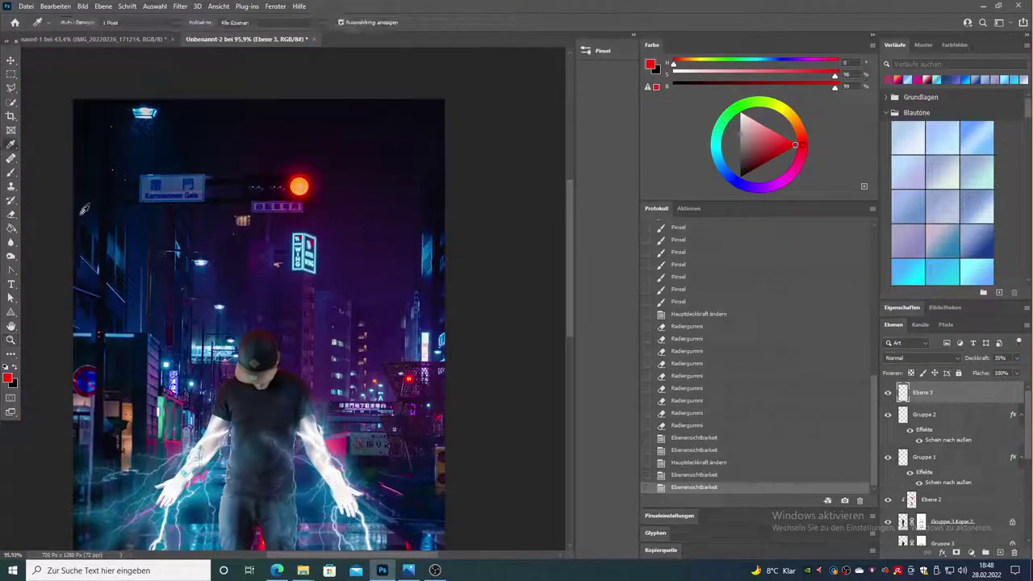
Step: Add a red glow layer over the traffic light, masked at the centre, at 12% opacity
left_click(11, 173)
key("ctrl+shift+alt+n")
left_click(299, 182)
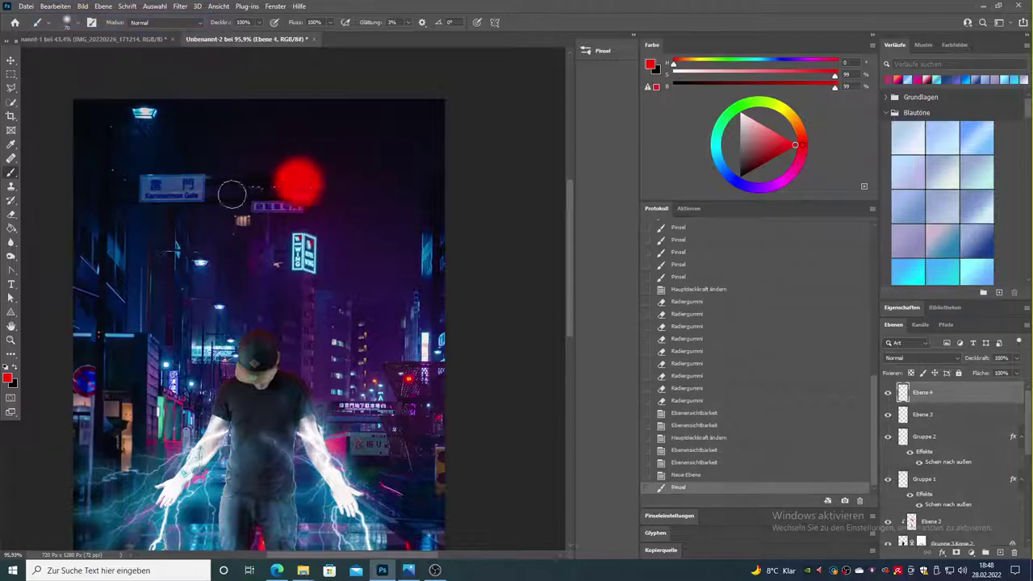
left_click_drag(990, 364, 980, 364)
left_click(957, 554)
left_click(67, 21)
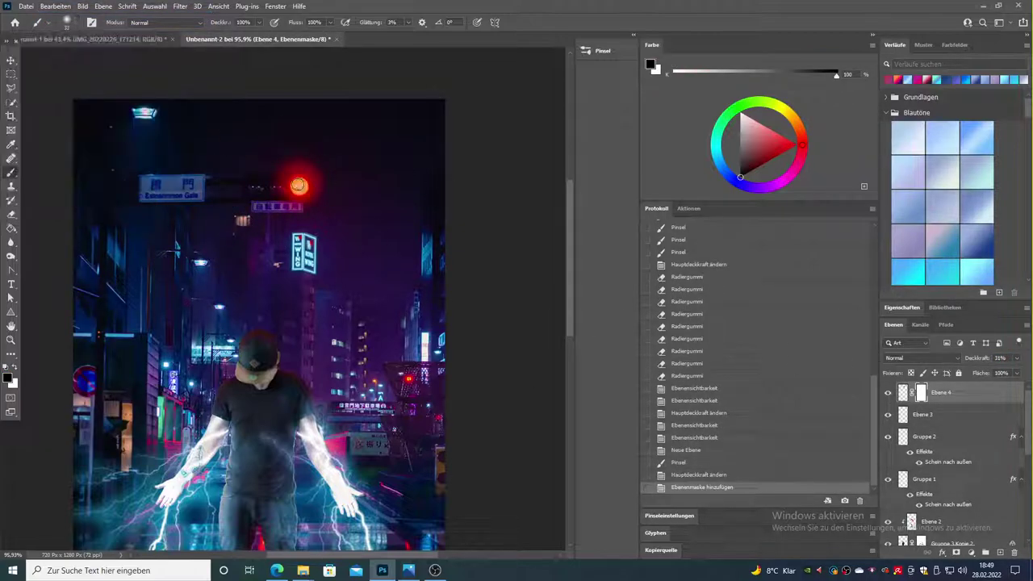
left_click(299, 185)
left_click_drag(957, 369, 949, 369)
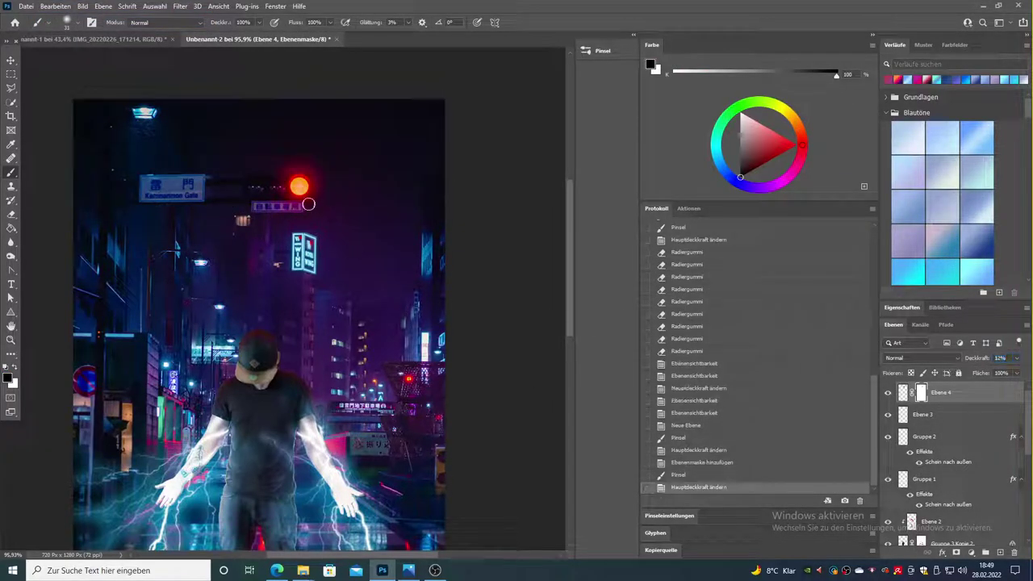
Step: Paint a soft cyan glow around the street lamps on a new layer
scroll(145, 113, "up", 5)
key("i")
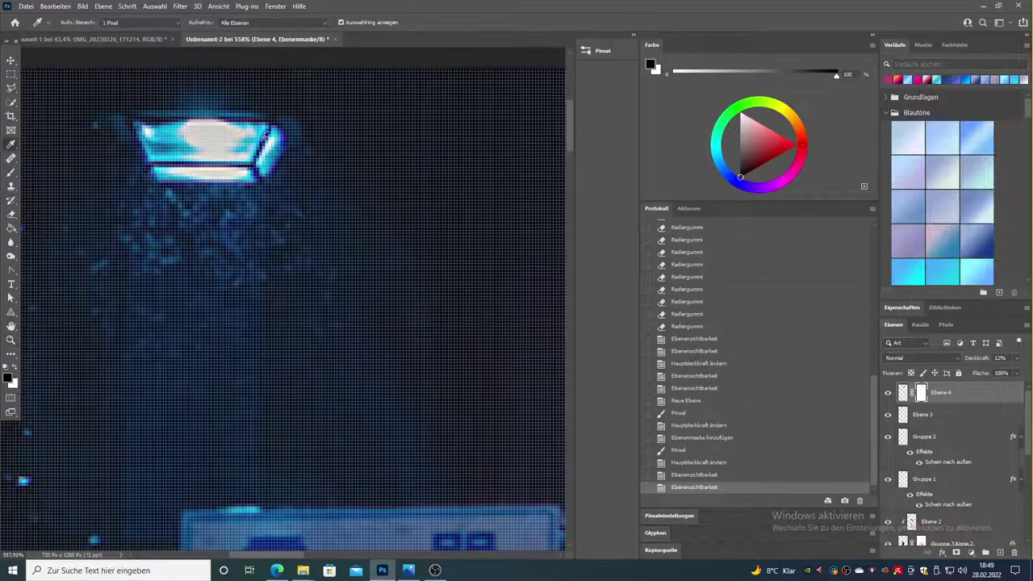
left_click(1001, 554)
left_click(202, 141)
key("b")
left_click(67, 21)
left_click_drag(291, 89, 105, 202)
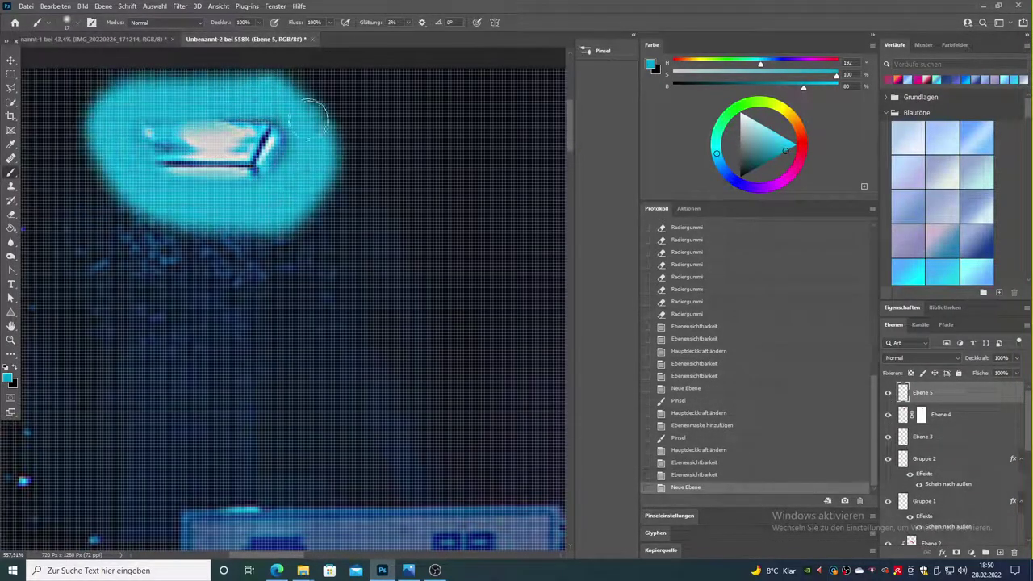
left_click_drag(976, 358, 935, 360)
Step: Erase excess lamp glow, lower it to 30% opacity, and move the layer down the stack
key("e")
left_click(67, 22)
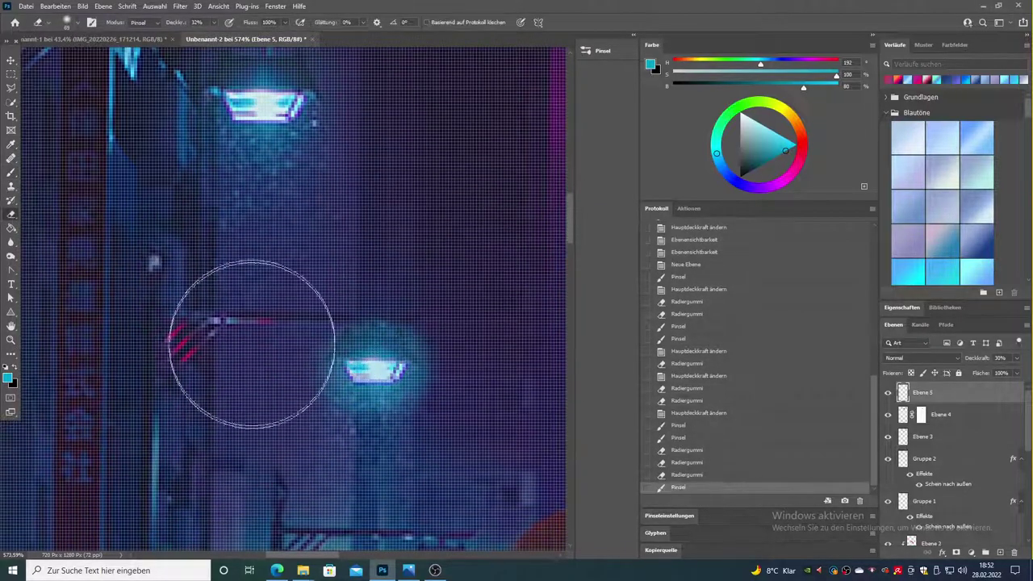
scroll(319, 279, "up", 1)
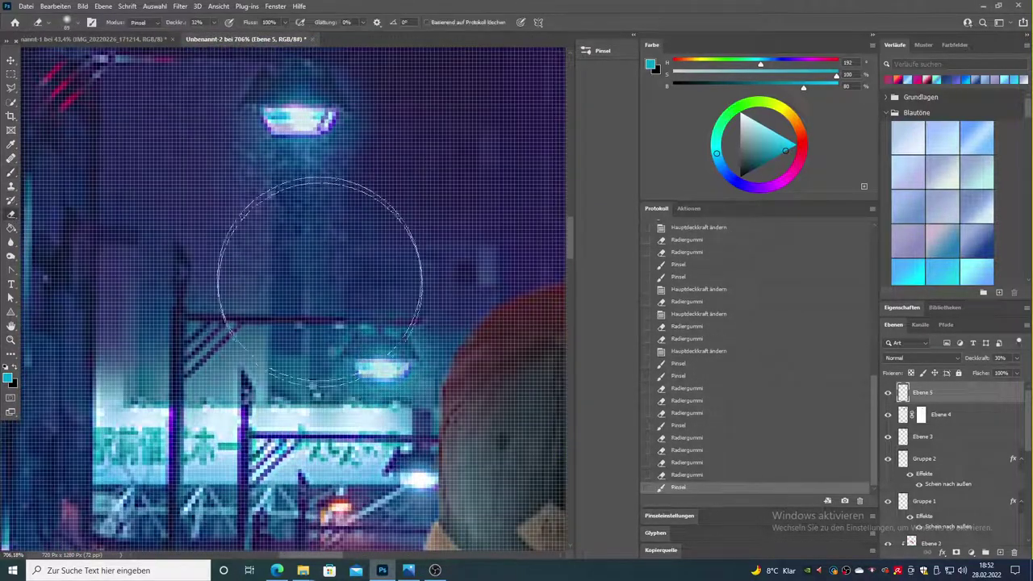
key("ctrl+shift+bracketleft")
key("b")
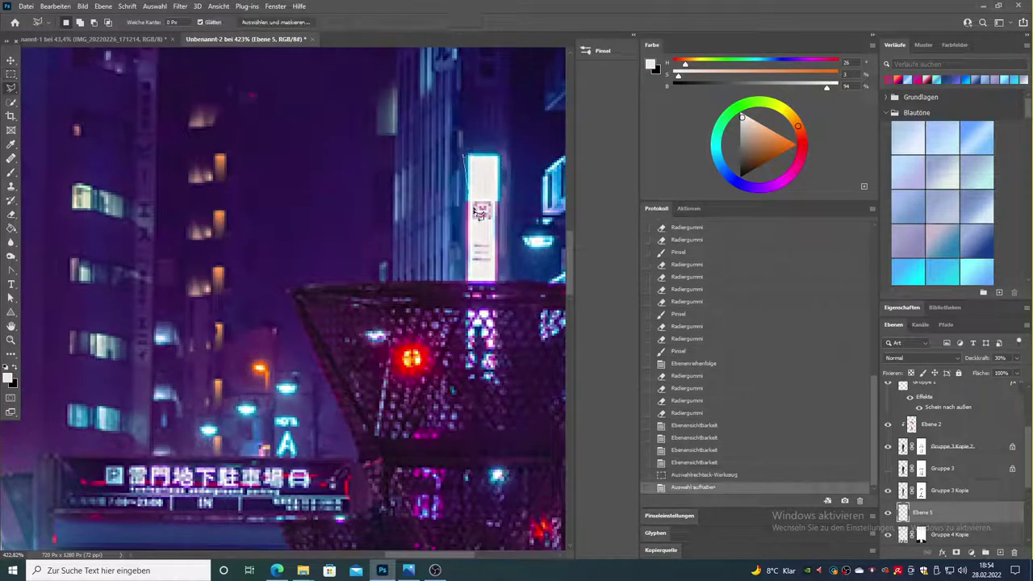
Step: Fill the selected sign area and brush cyan over its top, then sample pink from the sign
key("alt+BackSpace")
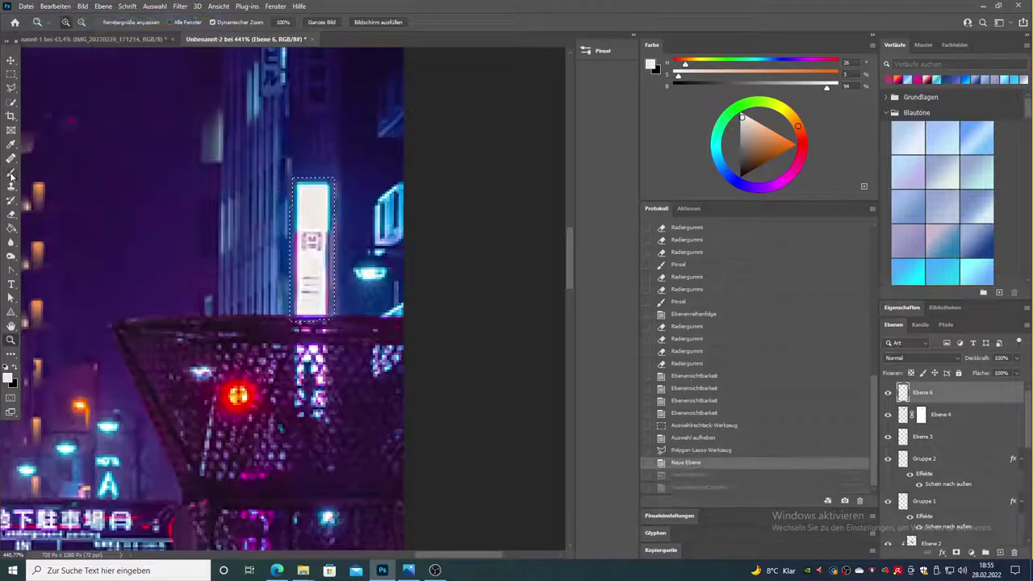
left_click(330, 207)
key("b")
left_click_drag(303, 190, 323, 226)
left_click_drag(299, 182, 347, 207)
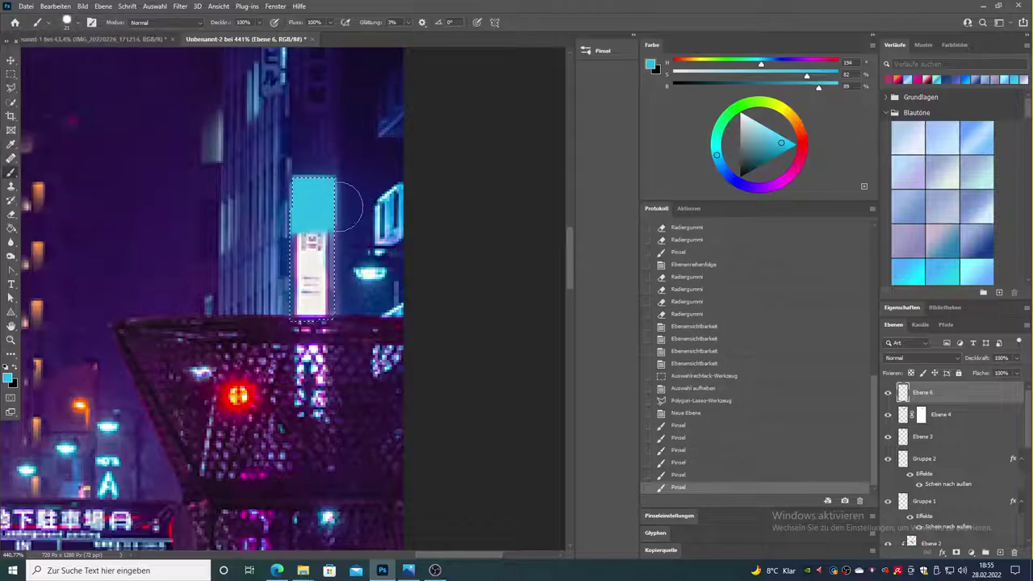
left_click(300, 253)
key("b")
Step: Fade the sign paint layer Ebene 6 to about 30% opacity and deselect
left_click_drag(977, 357, 940, 362)
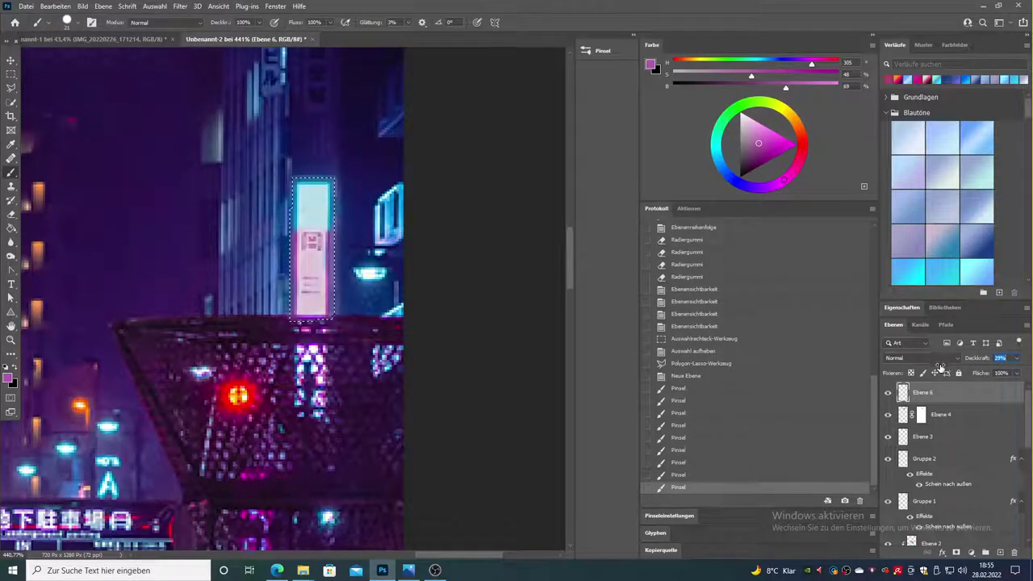
type("30")
left_click(9, 75)
key("ctrl+d")
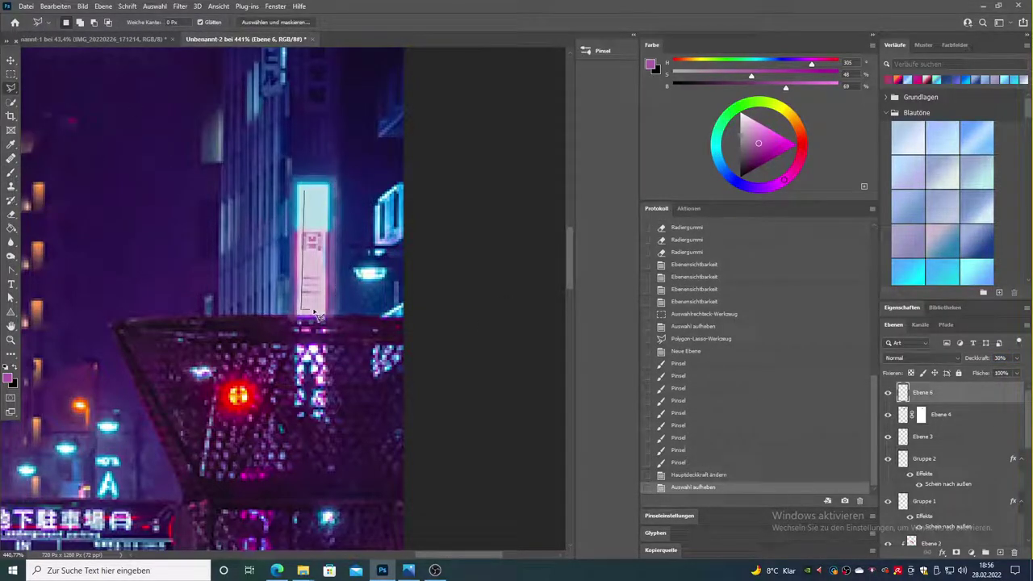
key("ctrl+d")
scroll(978, 454, "down", 3)
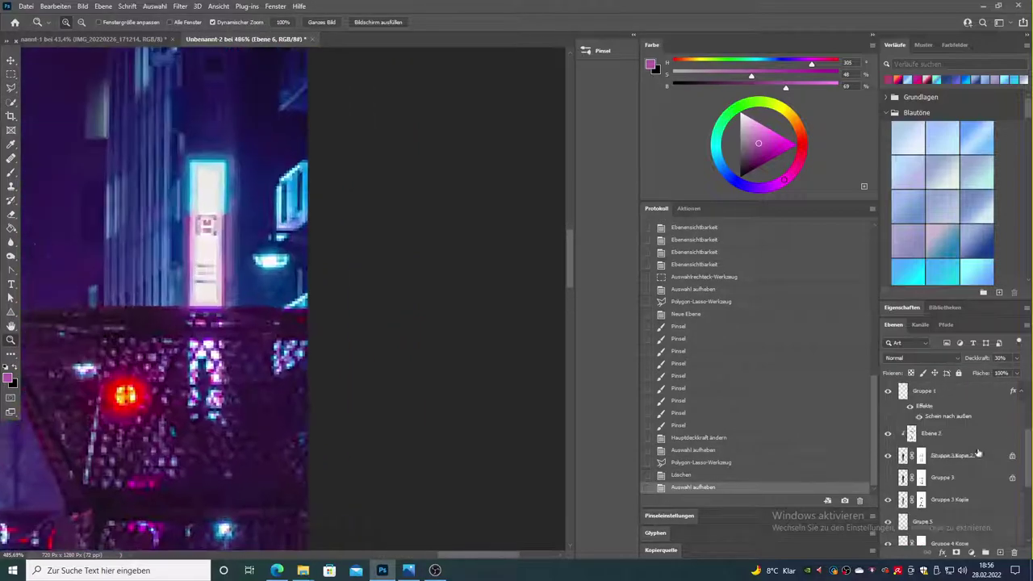
Step: On Ebene 5, sample red and cyan lamp colours and erase excess glow around the lamp
left_click(273, 258)
key("e")
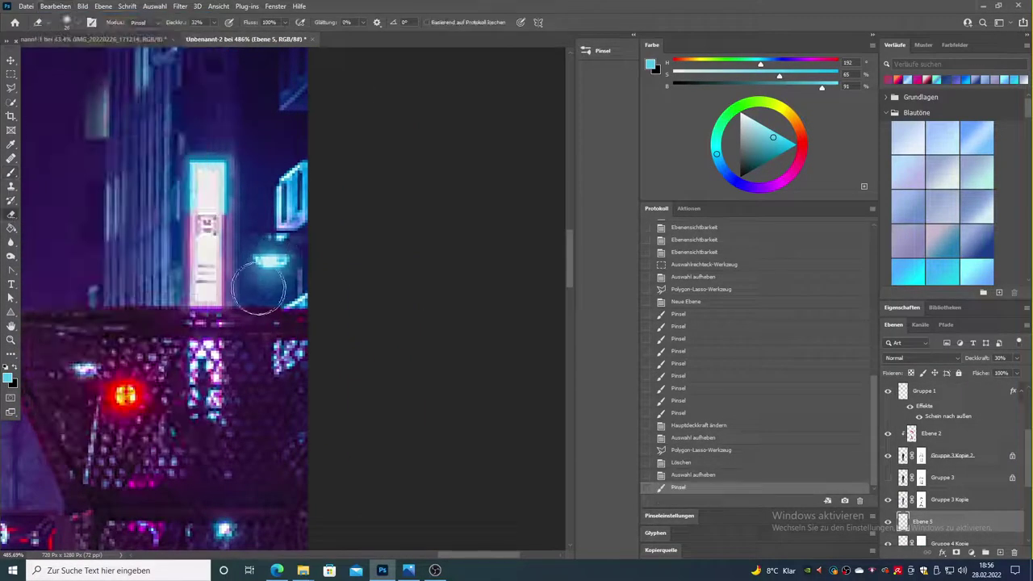
left_click(65, 146)
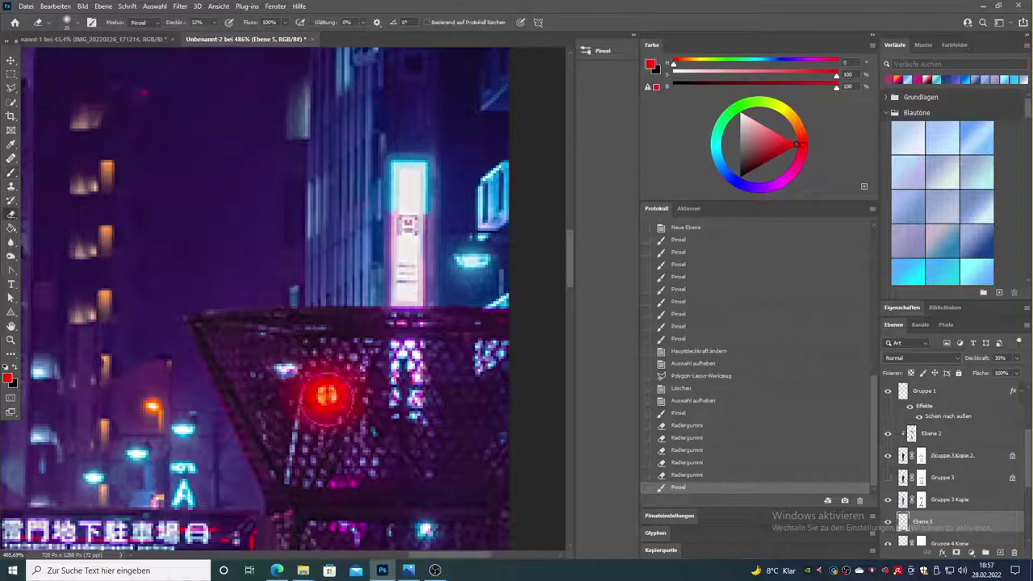
scroll(208, 484, "up", 3)
key("b")
left_click(171, 386, "alt")
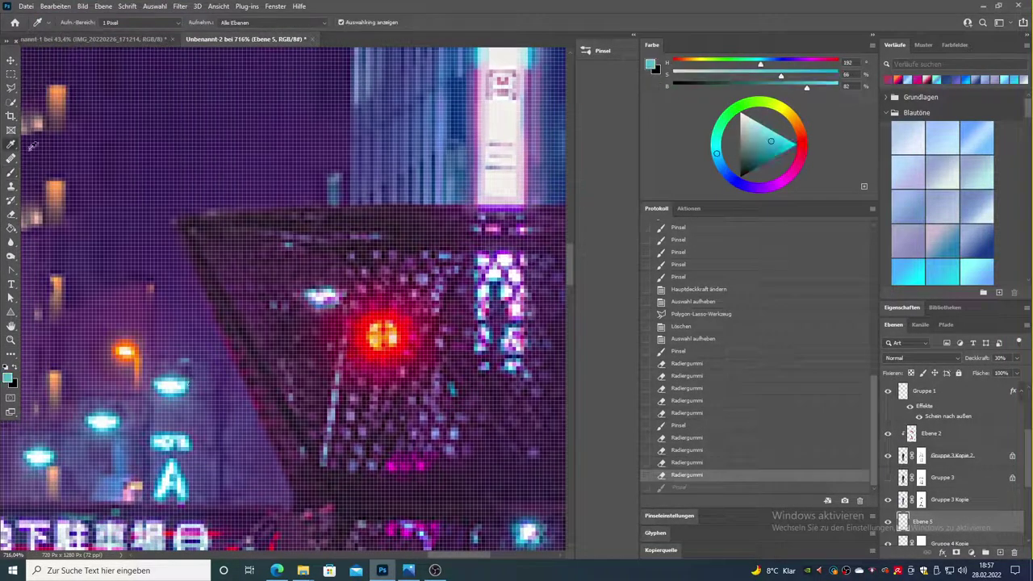
left_click(166, 484)
key("e")
left_click(207, 390)
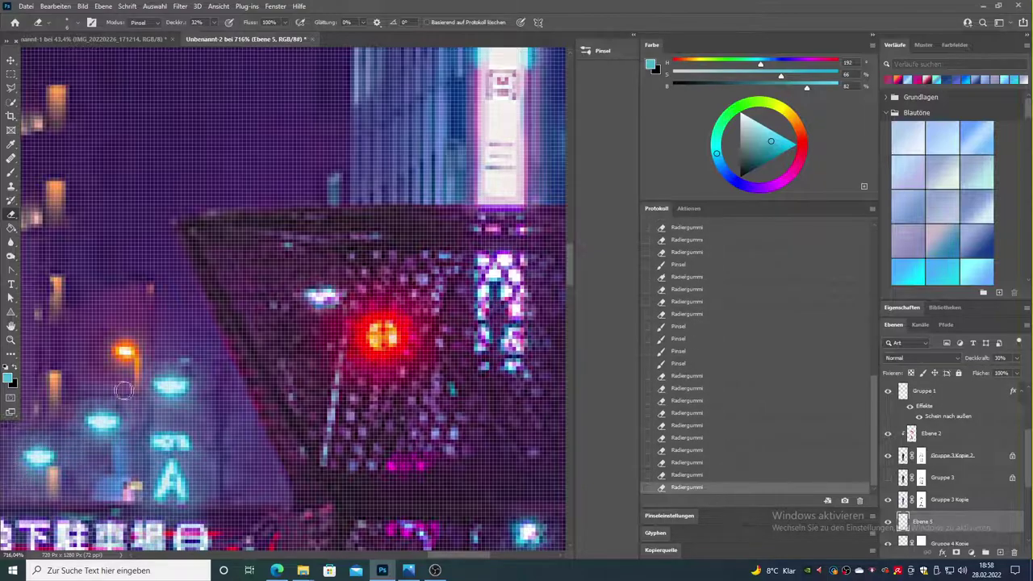
Step: Compare the glow layer on and off, sample violet-blue from the neon sign, and fit the view
key("z")
left_click_drag(124, 390, 70, 201)
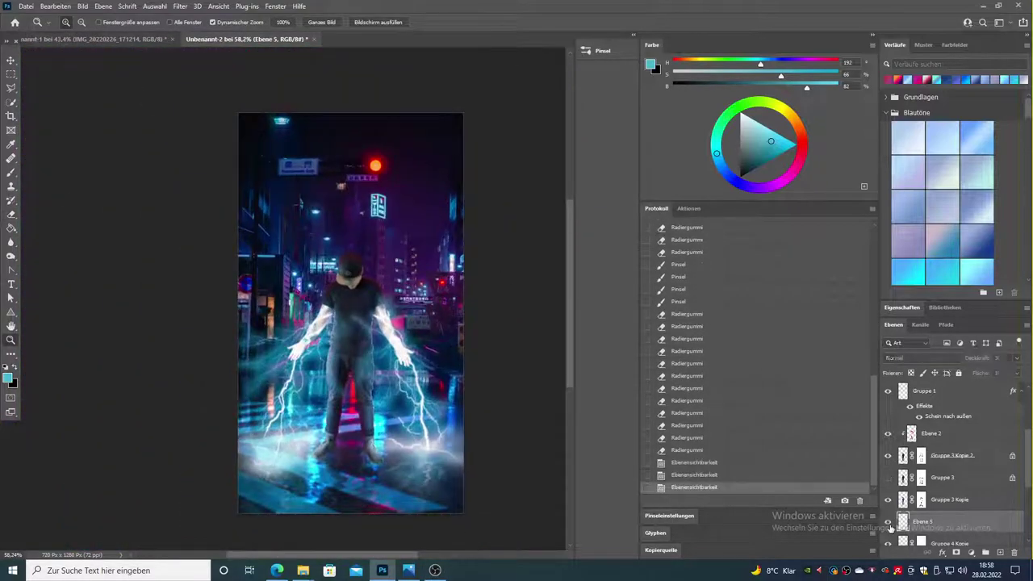
left_click(889, 523)
key("b")
scroll(323, 317, "up", 5)
left_click(326, 340, "alt")
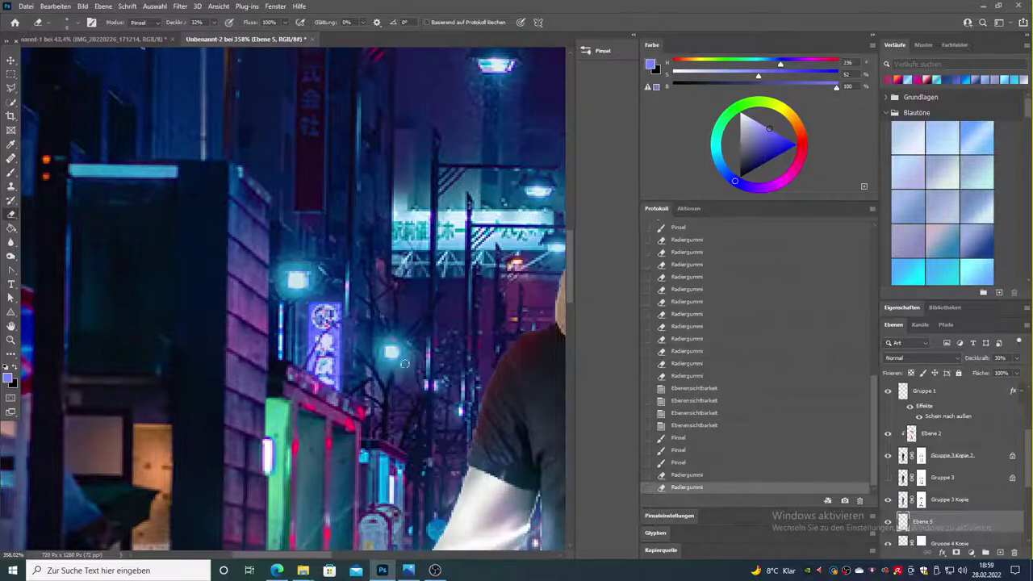
left_click(11, 344)
key("ctrl+0")
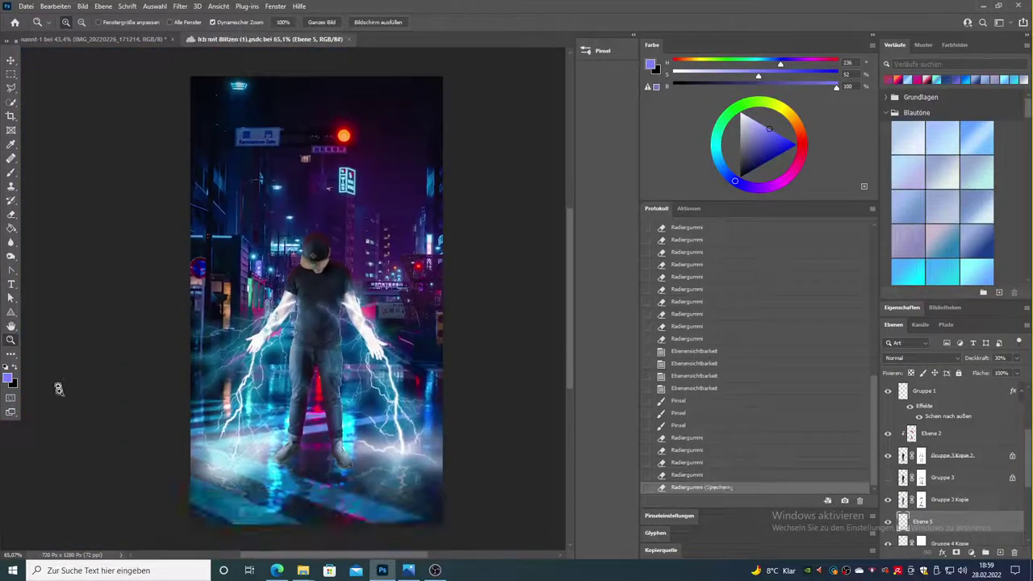
Step: Select the Gruppe 3 Kopie 2 layer and revert its mask strokes to an earlier state
left_click_drag(340, 475, 367, 479)
left_click(902, 456)
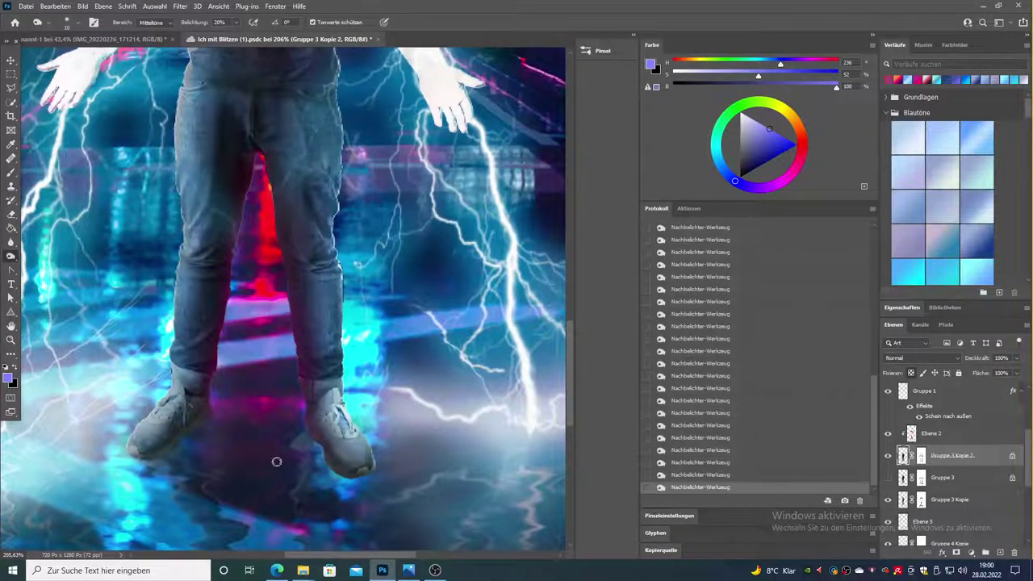
key("z")
mouse_move(355, 387)
left_mouse_down()
mouse_move(298, 389)
mouse_move(372, 373)
left_mouse_up()
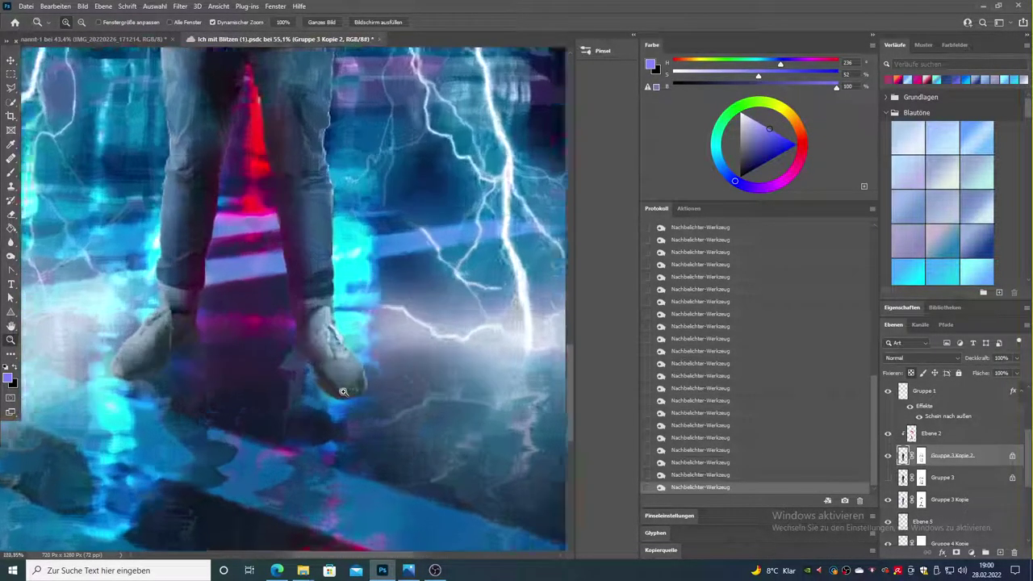
key("b")
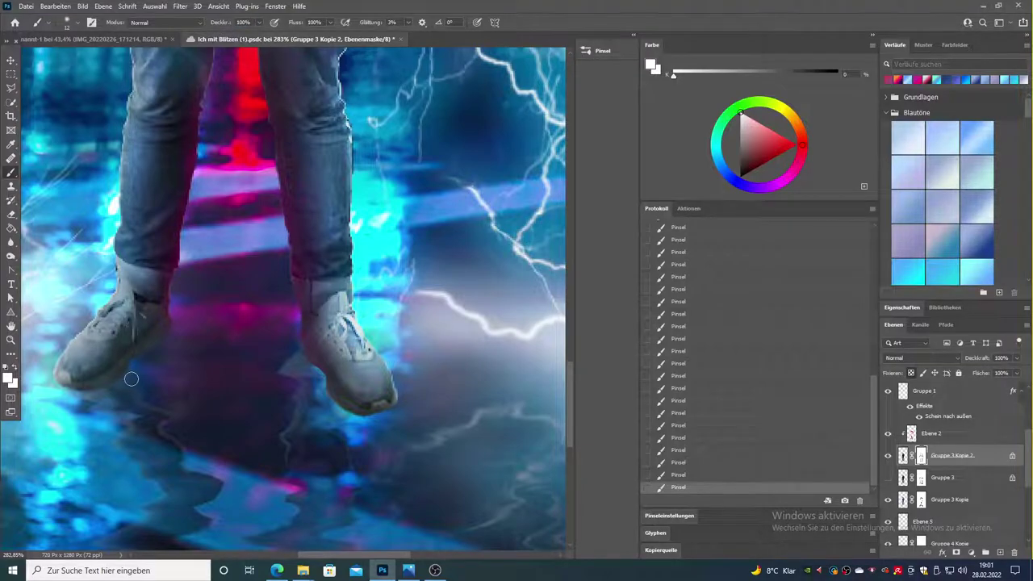
scroll(678, 364, "up", 5)
left_click(705, 240)
Step: Paint black on the mask over the shadow beside the shoe
left_click(14, 368)
mouse_move(315, 363)
left_mouse_down()
mouse_move(300, 358)
mouse_move(321, 383)
left_mouse_up()
left_click_drag(319, 380, 327, 396)
mouse_move(323, 391)
left_mouse_down()
mouse_move(334, 408)
mouse_move(324, 413)
left_mouse_up()
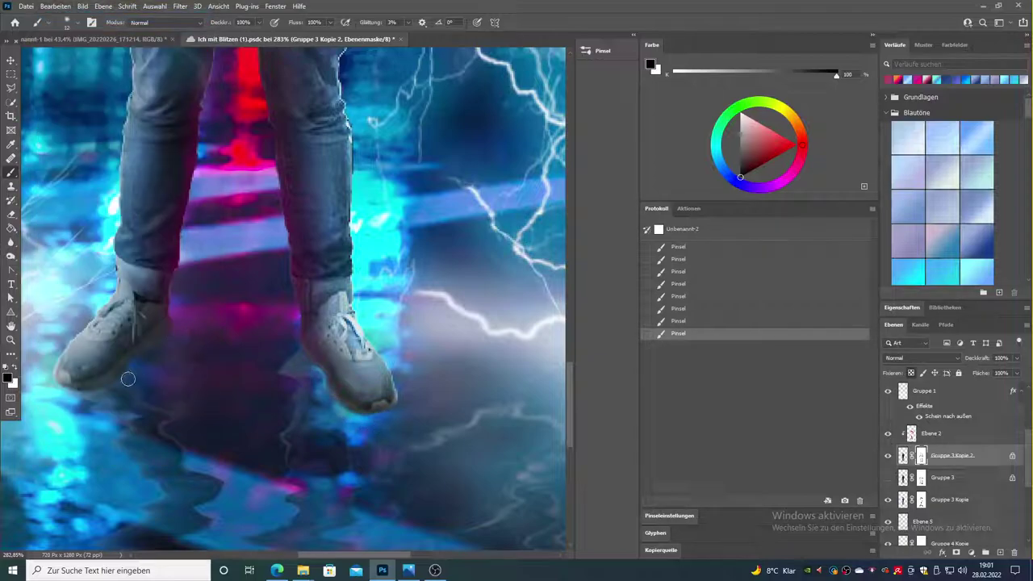
Step: Paint softer 45%-opacity mask strokes around the shoe
left_click(88, 397)
key("3")
key("6")
key("4")
key("5")
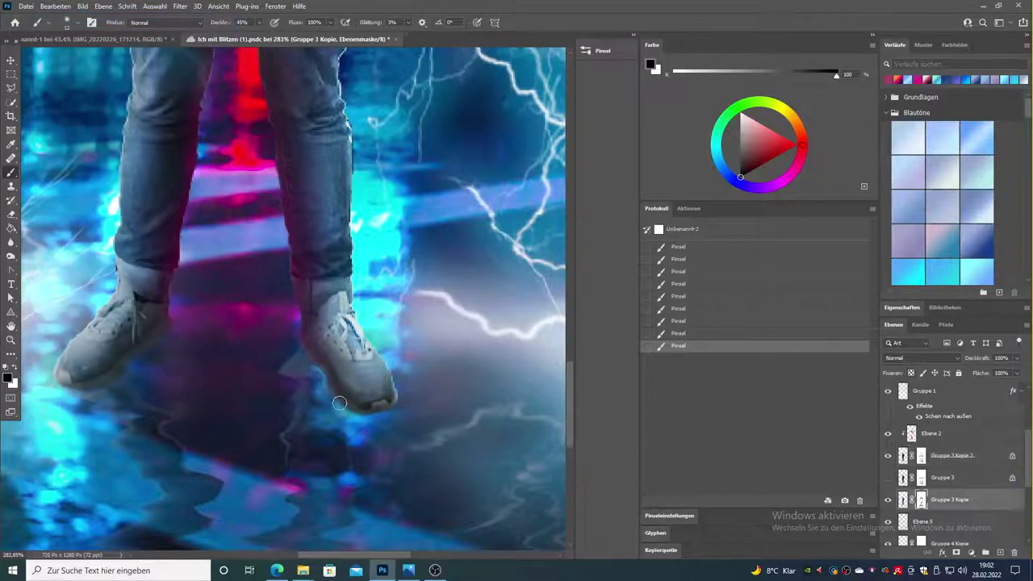
left_click(287, 362)
left_click(106, 381)
left_click(319, 385)
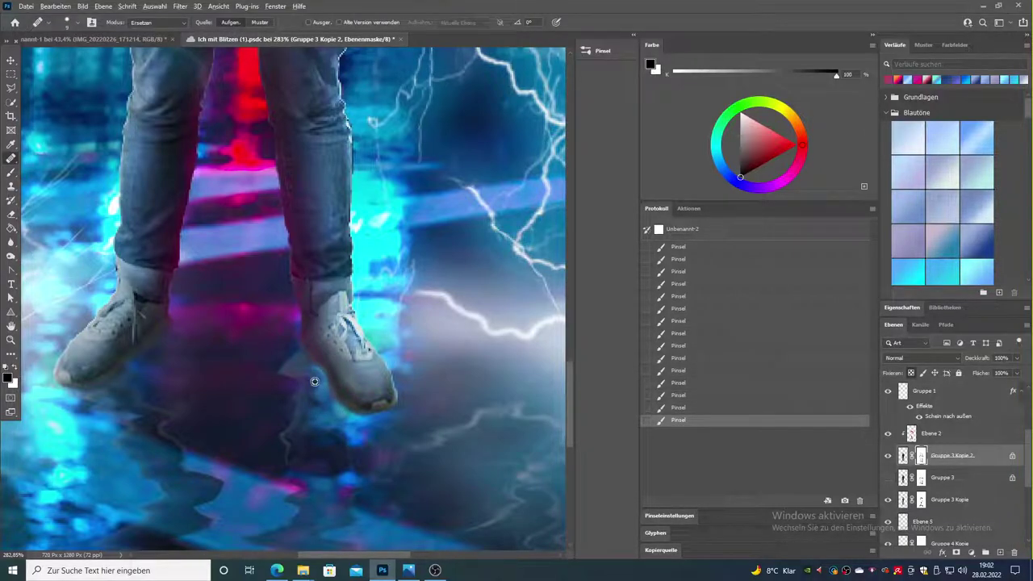
Step: Heal the ground next to the right shoe on the Straße Kopie street layer, undoing the last stroke
left_click(315, 381)
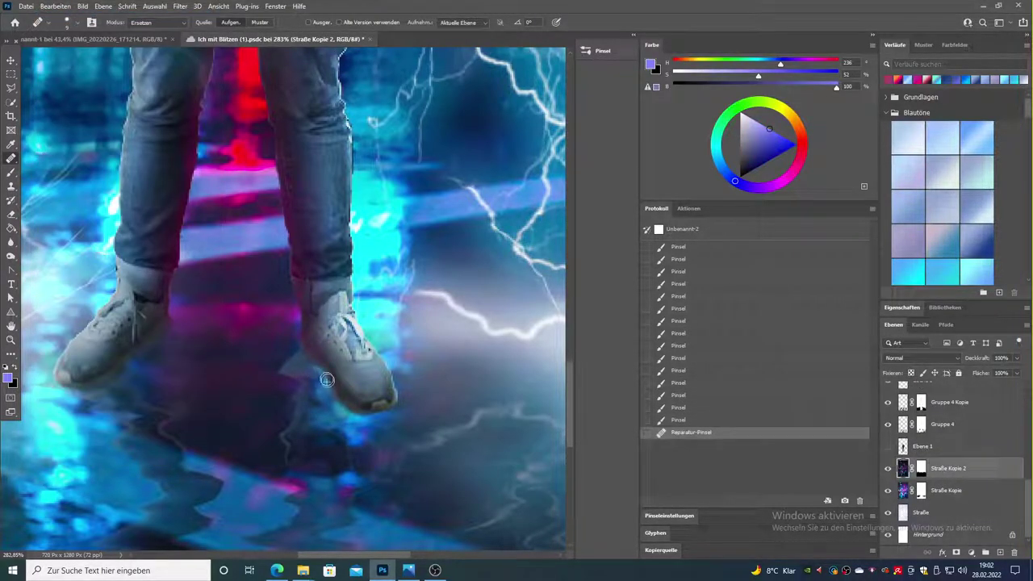
left_click(326, 380)
left_click(318, 371)
left_click(318, 310, "ctrl")
left_click(335, 390)
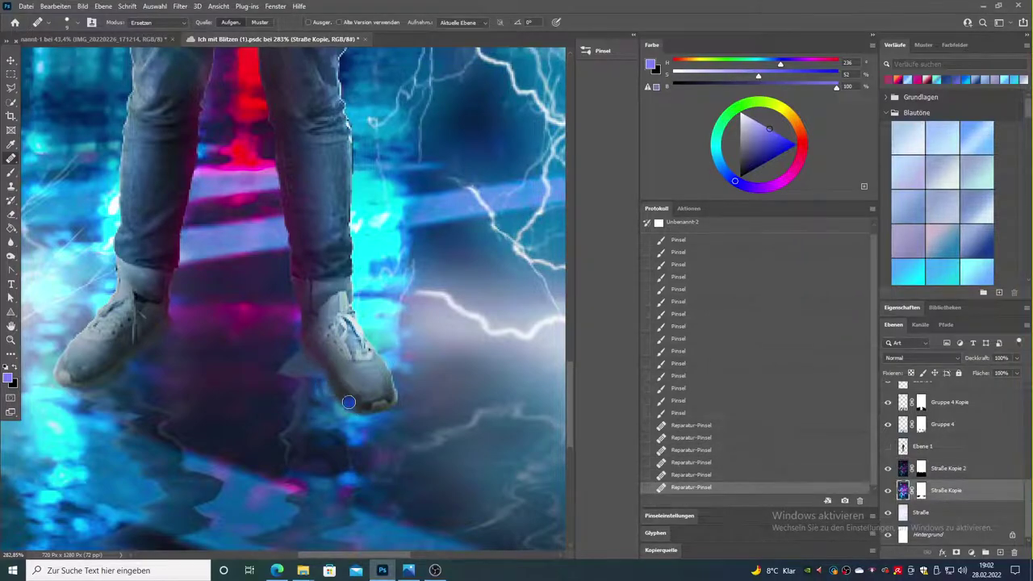
key("ctrl+z")
Step: Burn the ground beside the shoes darker and redo the two undone healing strokes
key("z")
mouse_move(274, 314)
left_mouse_down()
mouse_move(215, 314)
mouse_move(259, 314)
left_mouse_up()
key("o")
left_click(214, 329)
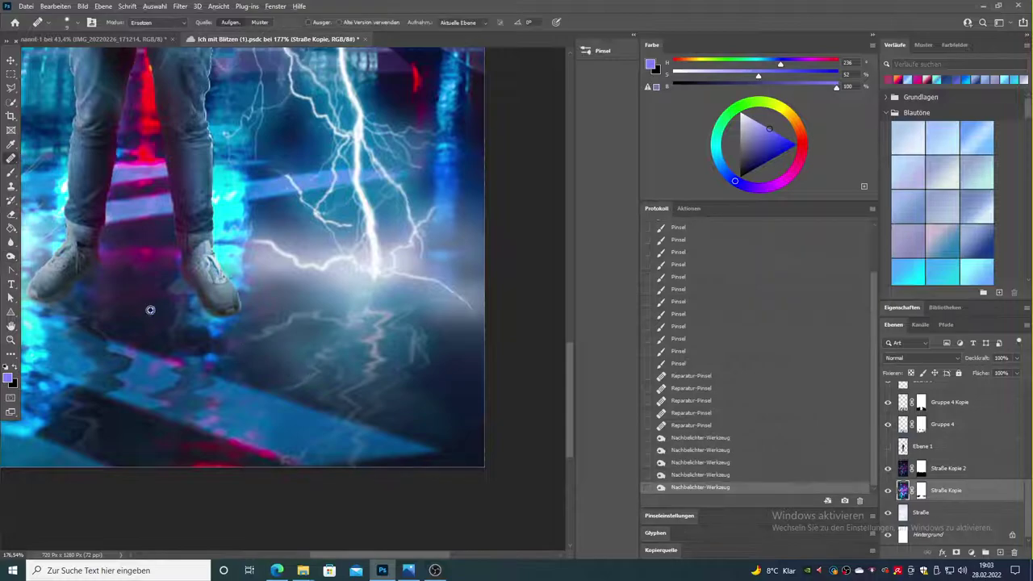
left_click(205, 355)
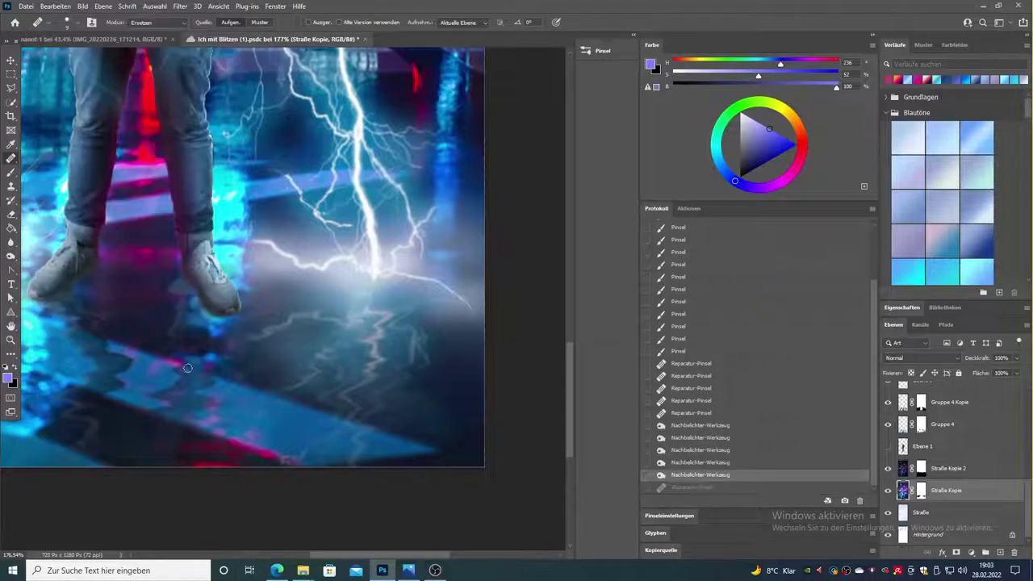
key("ctrl+shift+z")
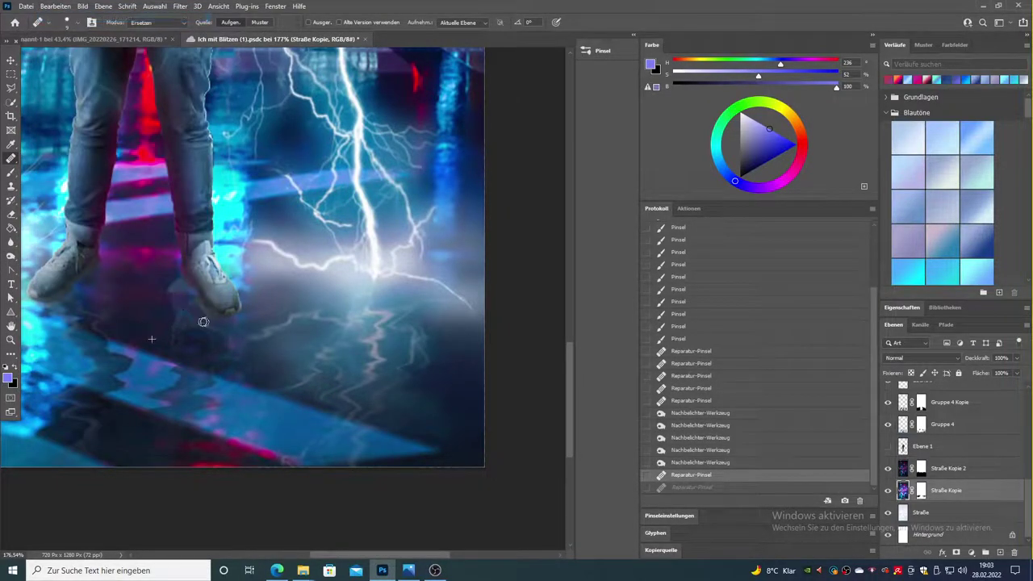
key("ctrl+shift+z")
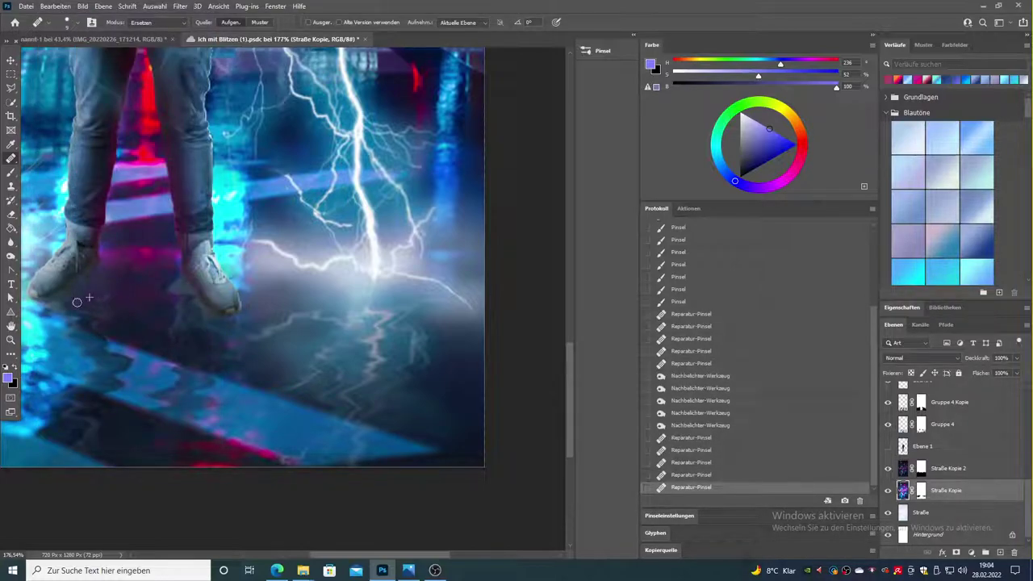
Step: Apply Auto-Kontrast, then Dynamik with vibrance +100 and saturation +11
left_click(11, 340)
left_click_drag(181, 310, 198, 311)
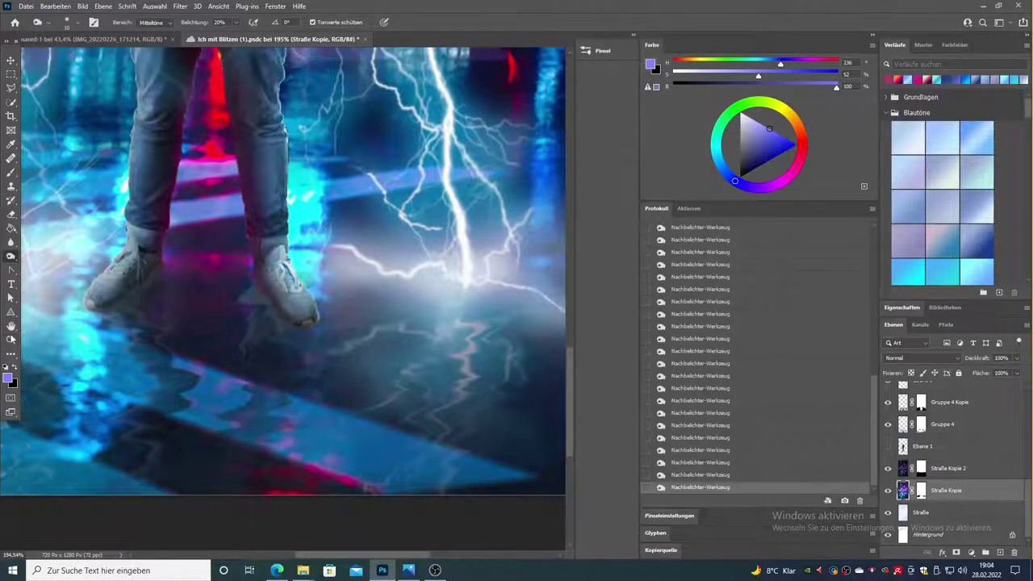
key("z")
left_click_drag(292, 307, 300, 373)
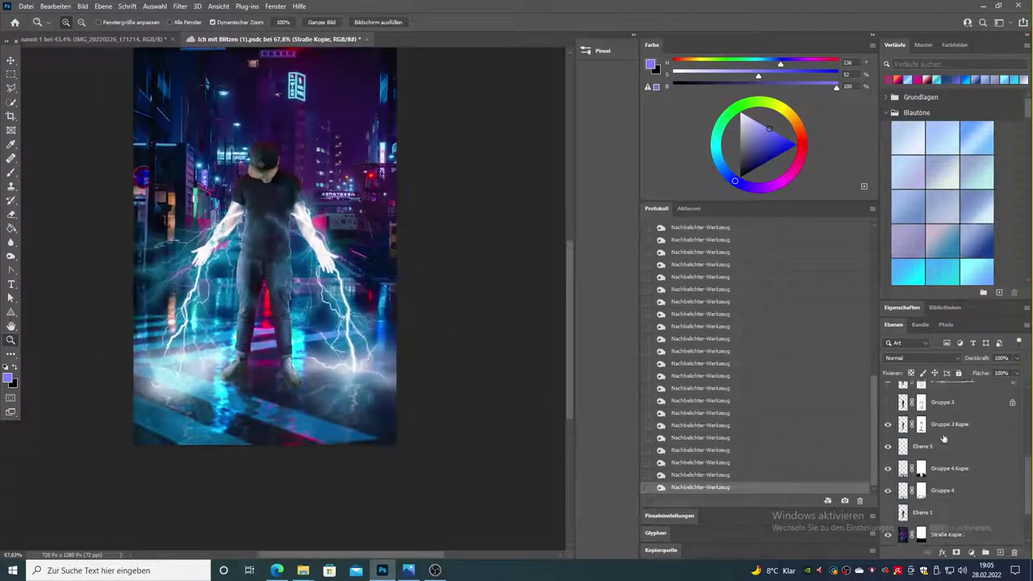
left_click(82, 5)
left_click(104, 60)
left_click(82, 5)
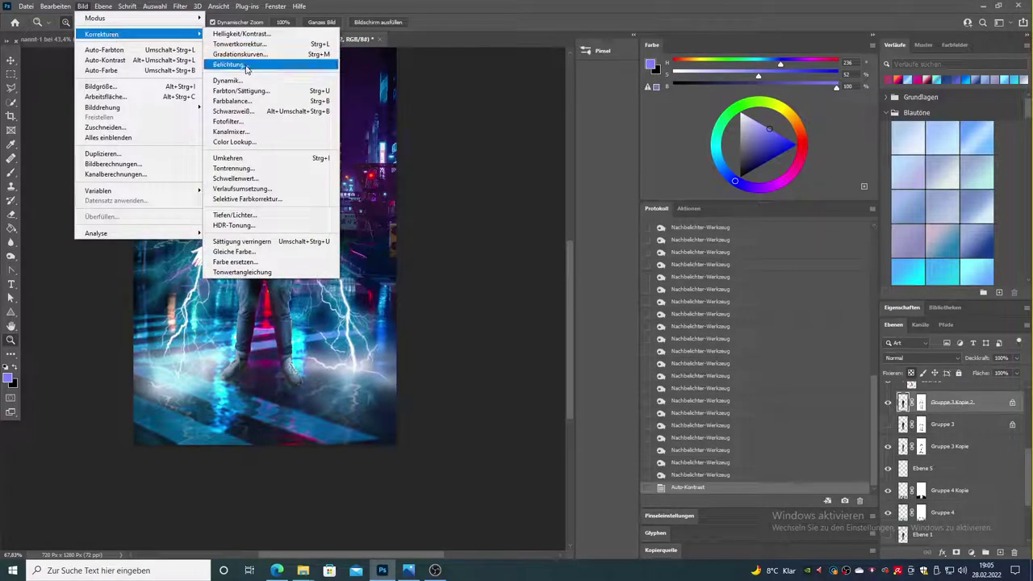
left_click(228, 80)
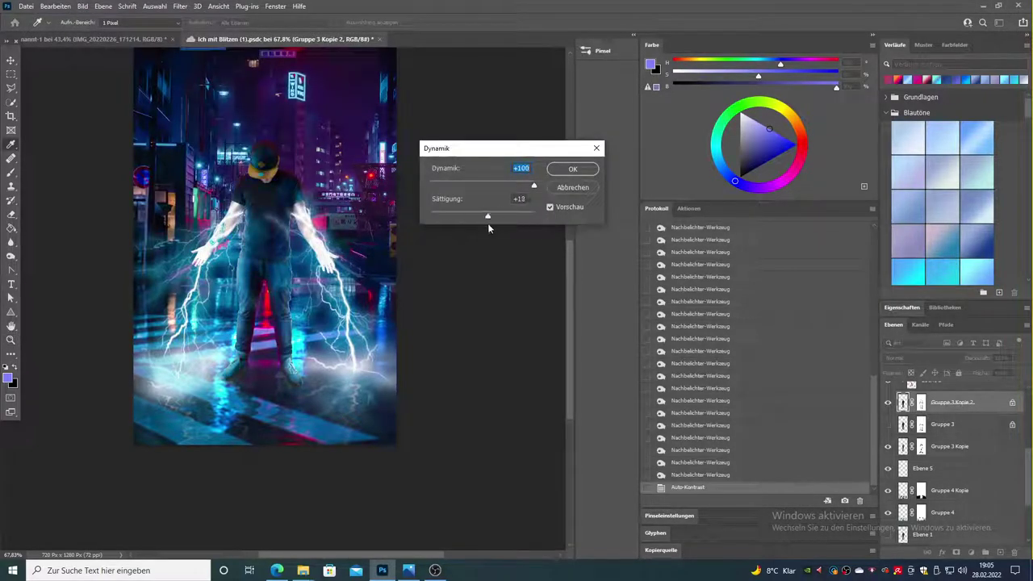
left_click_drag(488, 223, 480, 224)
left_click(572, 169)
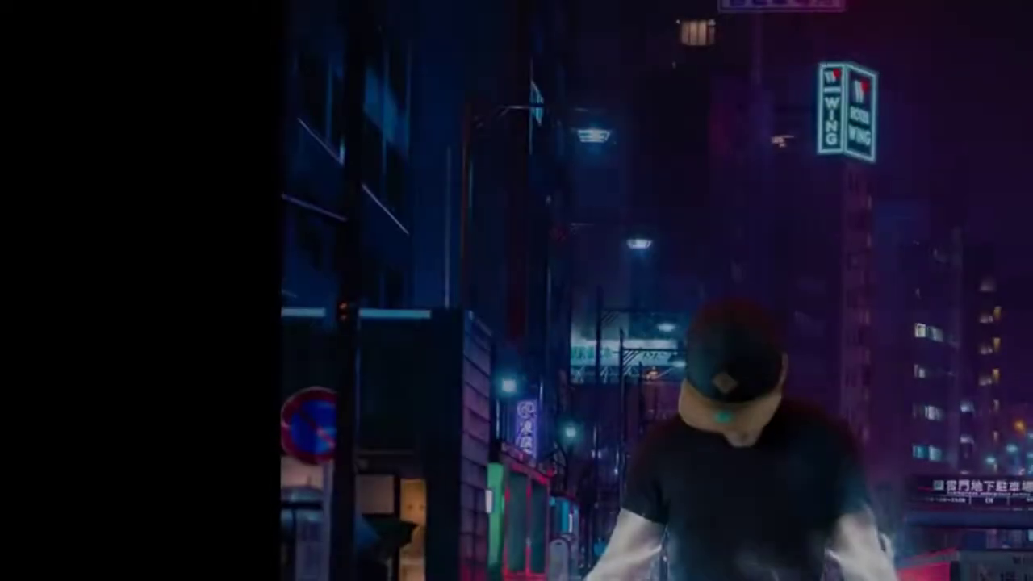